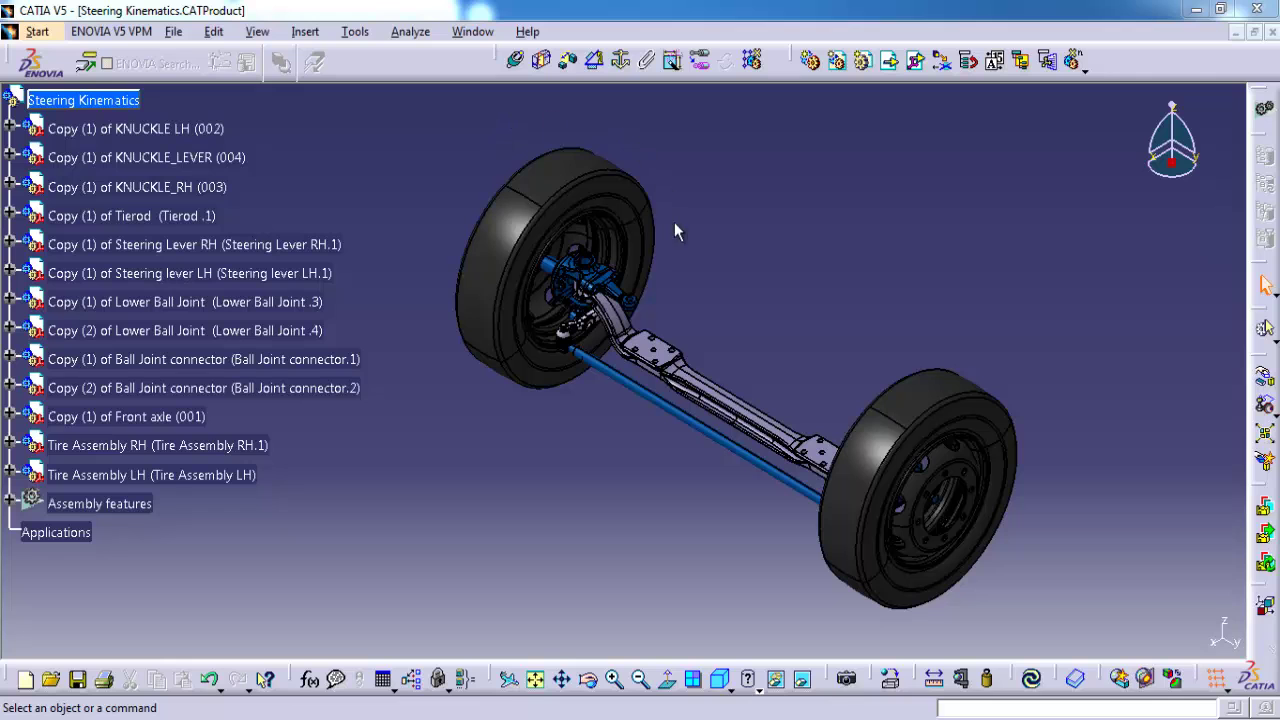
Step: Examine the RH tire assembly, LH knuckle and knuckle lever by highlighting each component in the steering assembly
middle_drag(562, 390, 777, 471)
middle_drag(960, 365, 744, 377)
middle_drag(534, 360, 760, 440)
scroll(826, 423, up, 2)
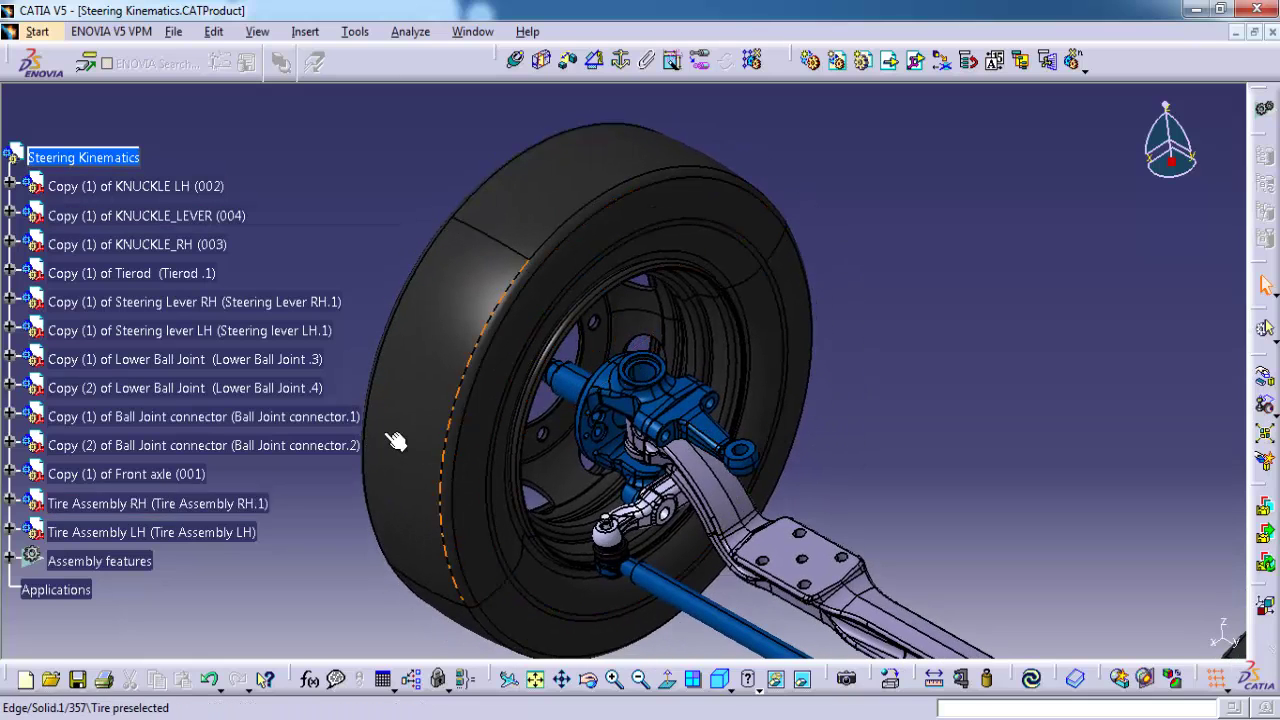
click(262, 504)
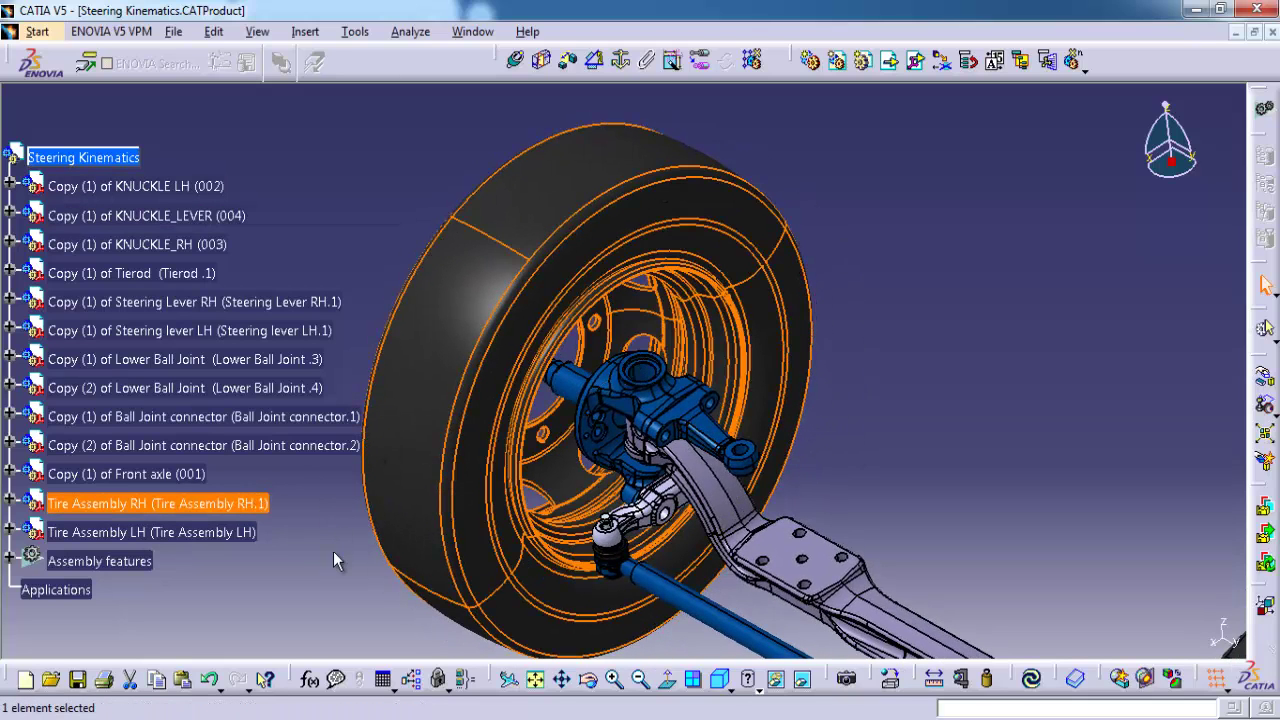
click(298, 562)
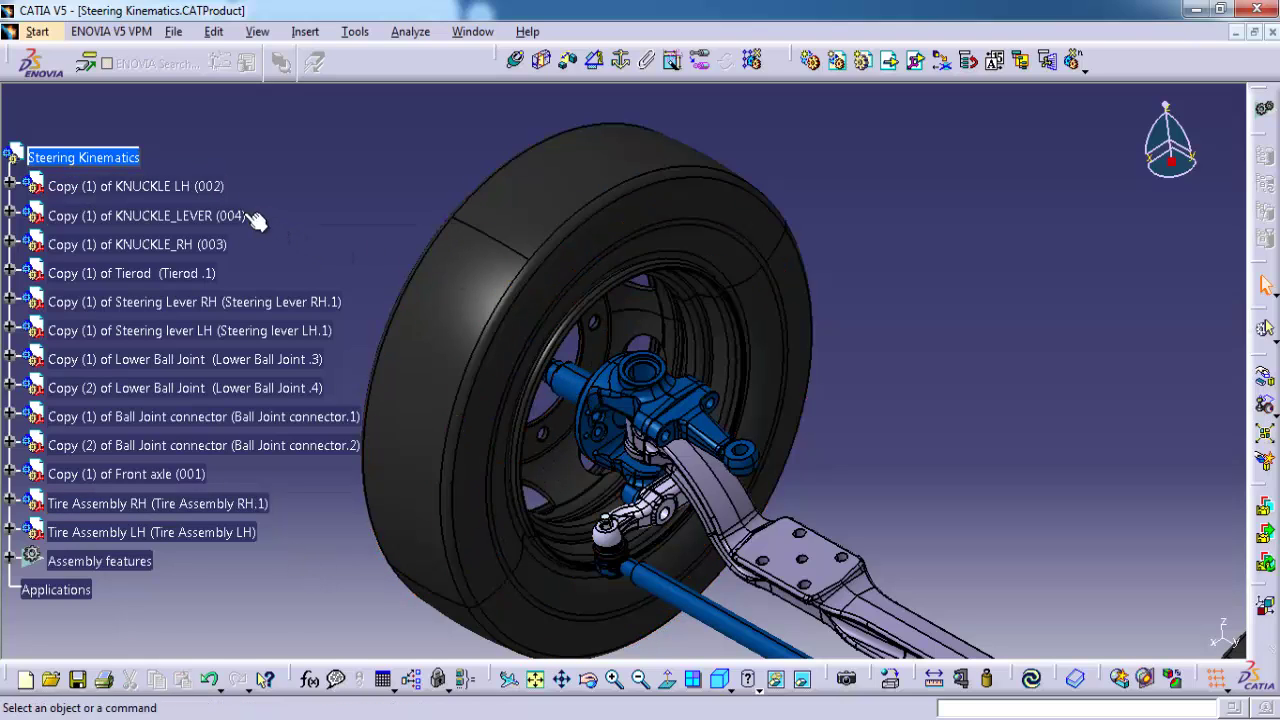
click(197, 192)
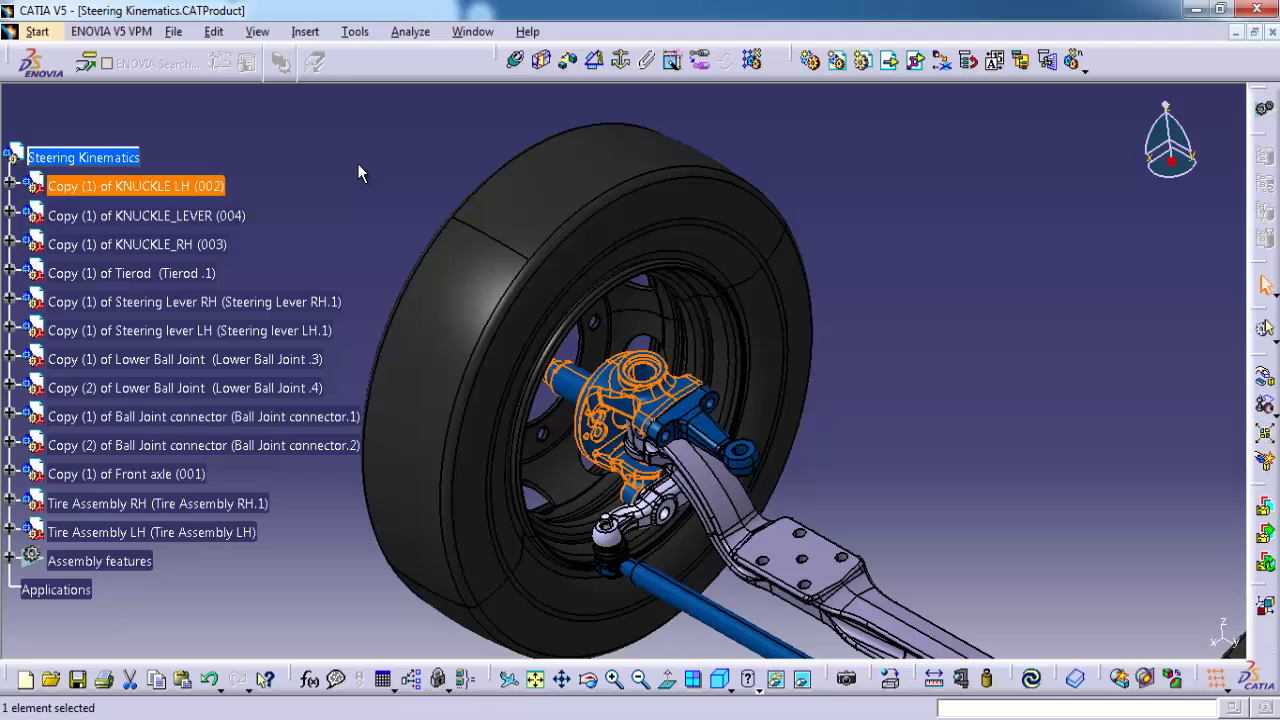
click(369, 168)
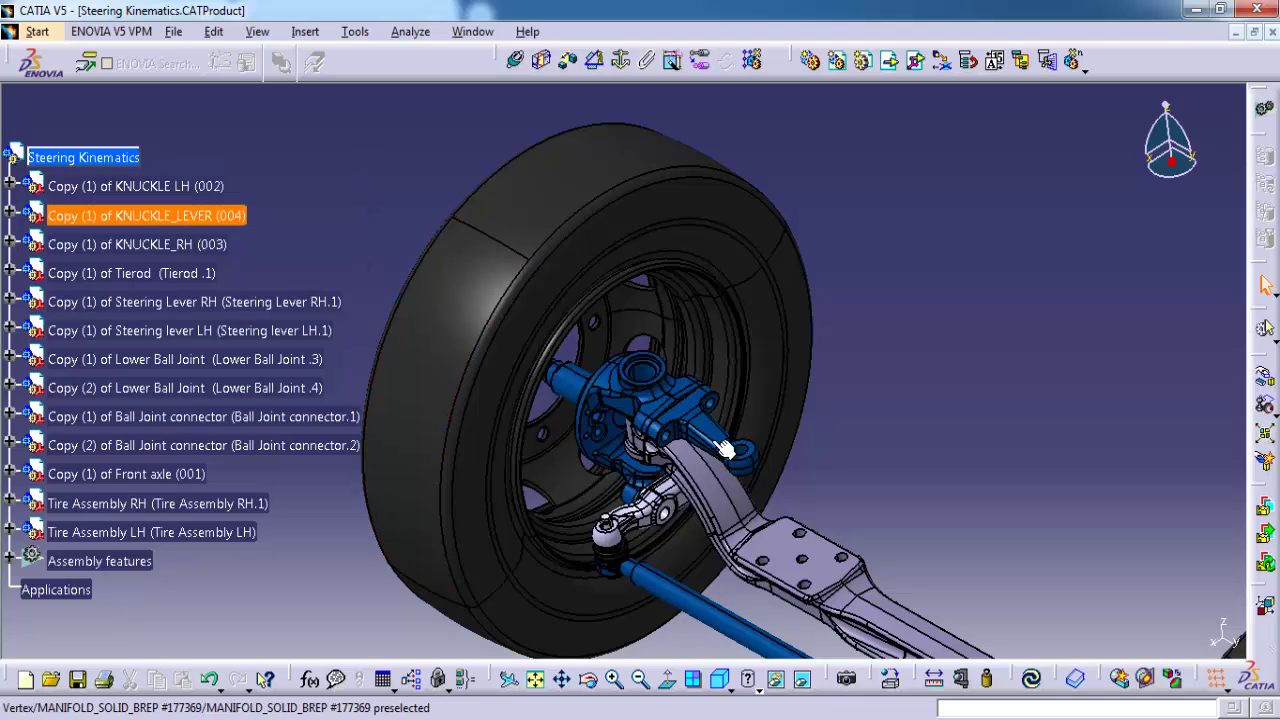
click(240, 217)
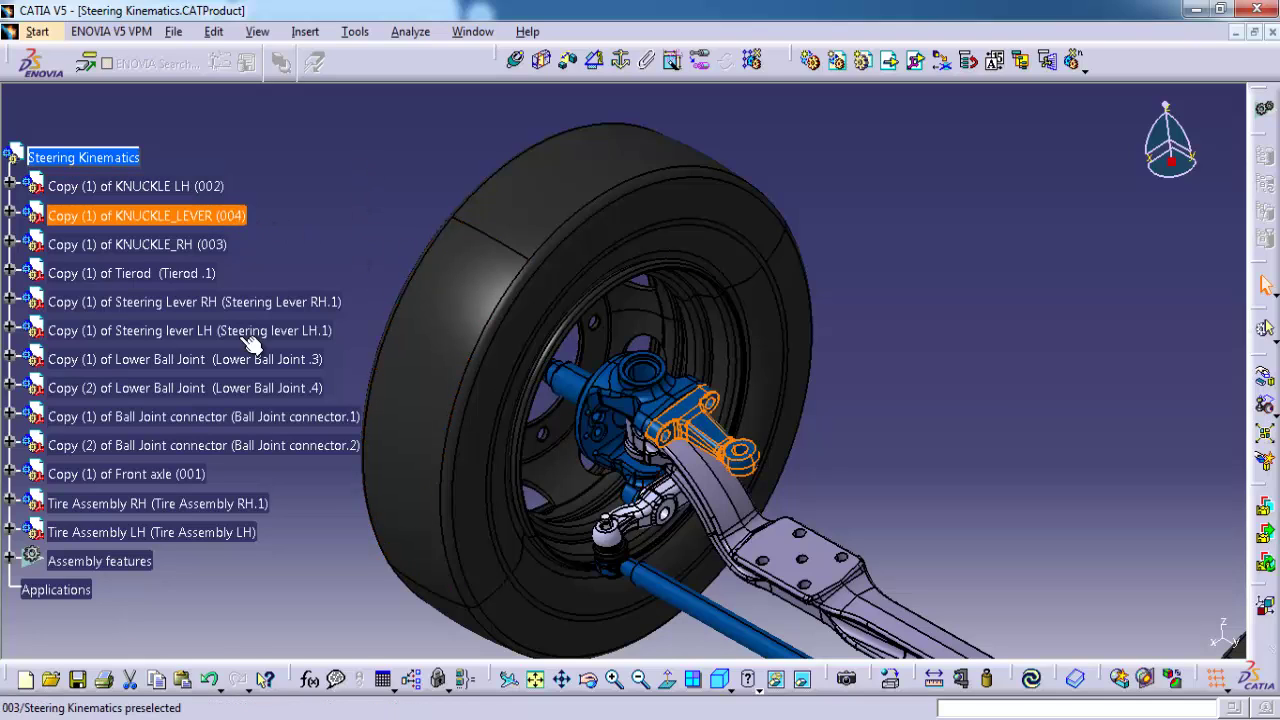
Step: Examine the front axle and LH steering lever by highlighting each one in the assembly
middle_drag(531, 548, 529, 447)
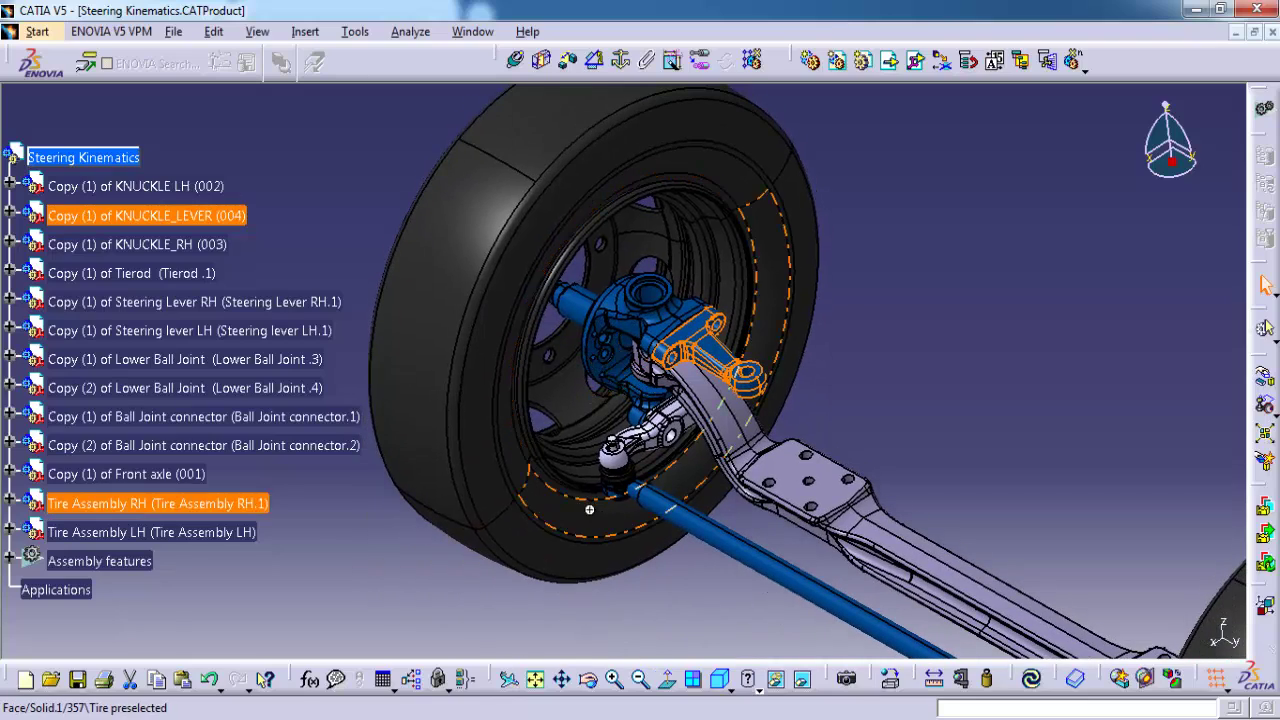
middle_drag(590, 510, 630, 495)
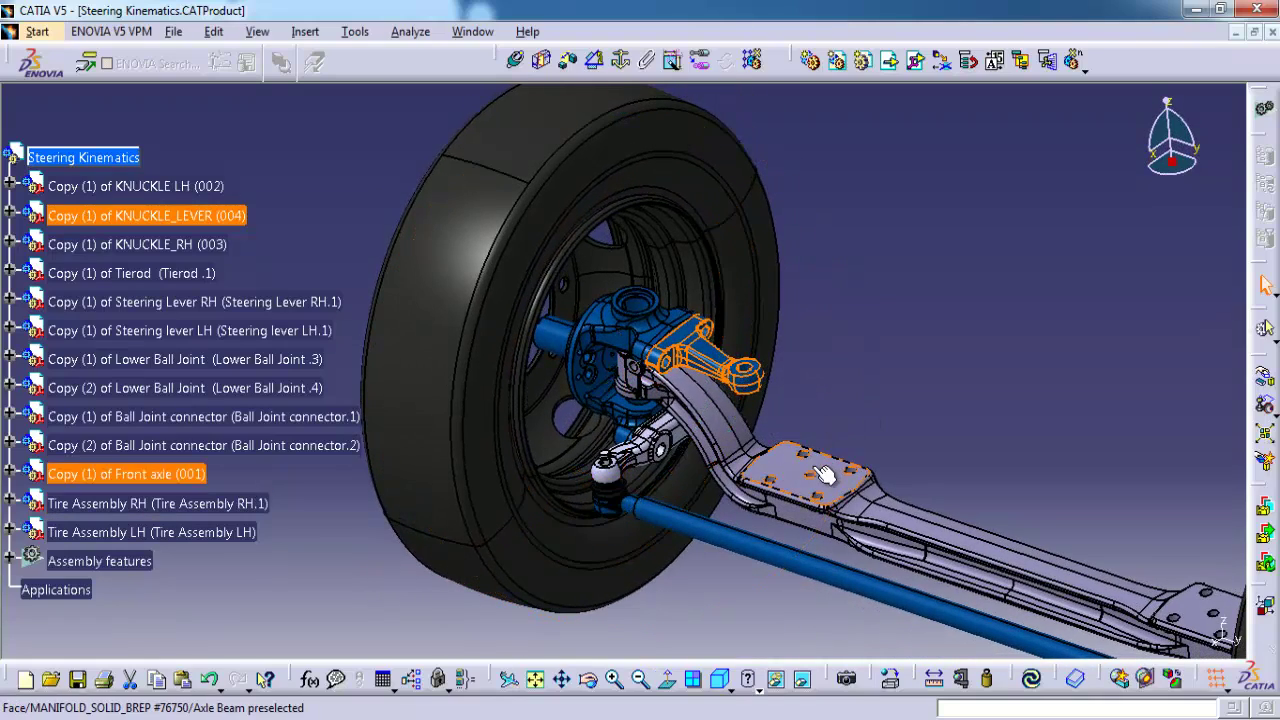
click(200, 475)
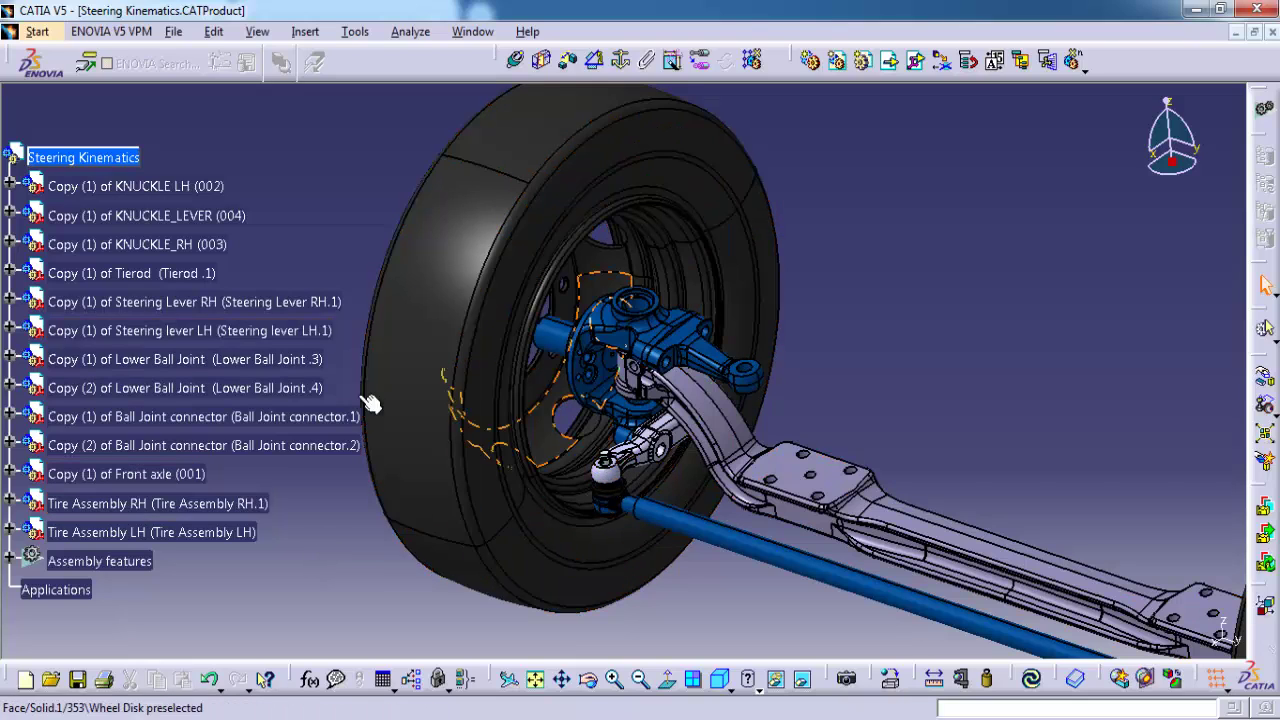
click(255, 343)
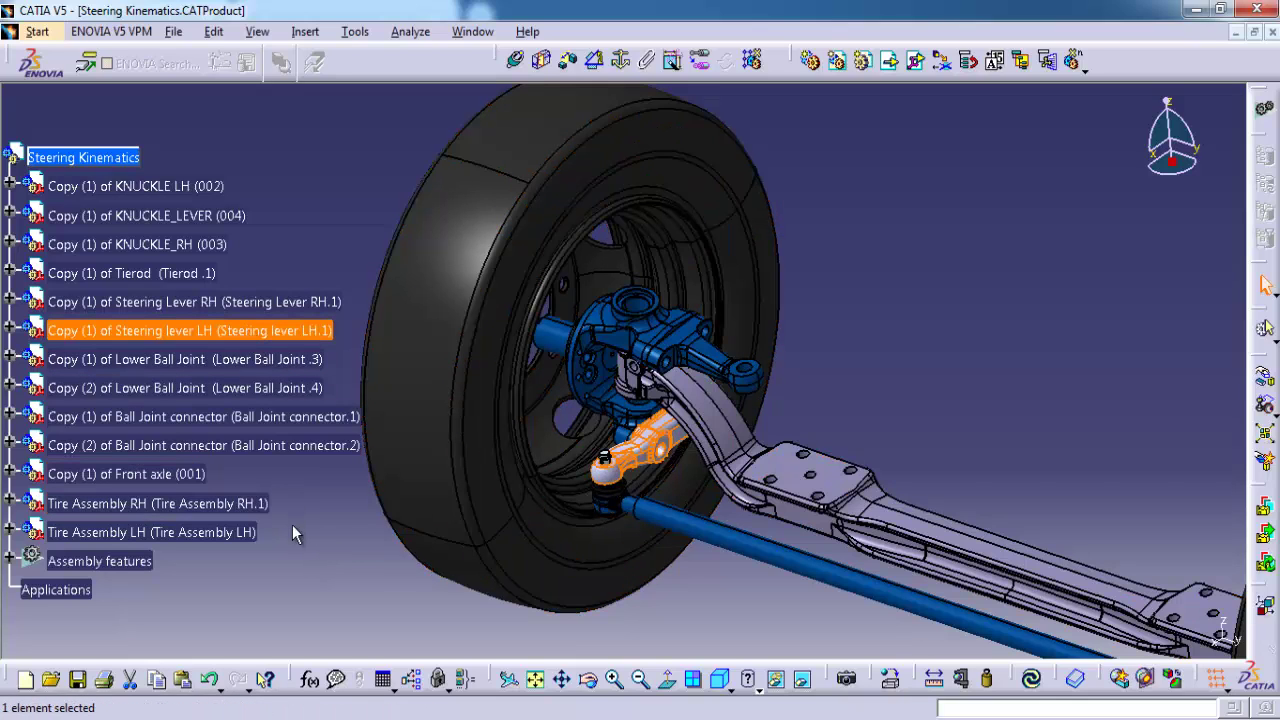
click(300, 526)
middle_drag(366, 520, 529, 480)
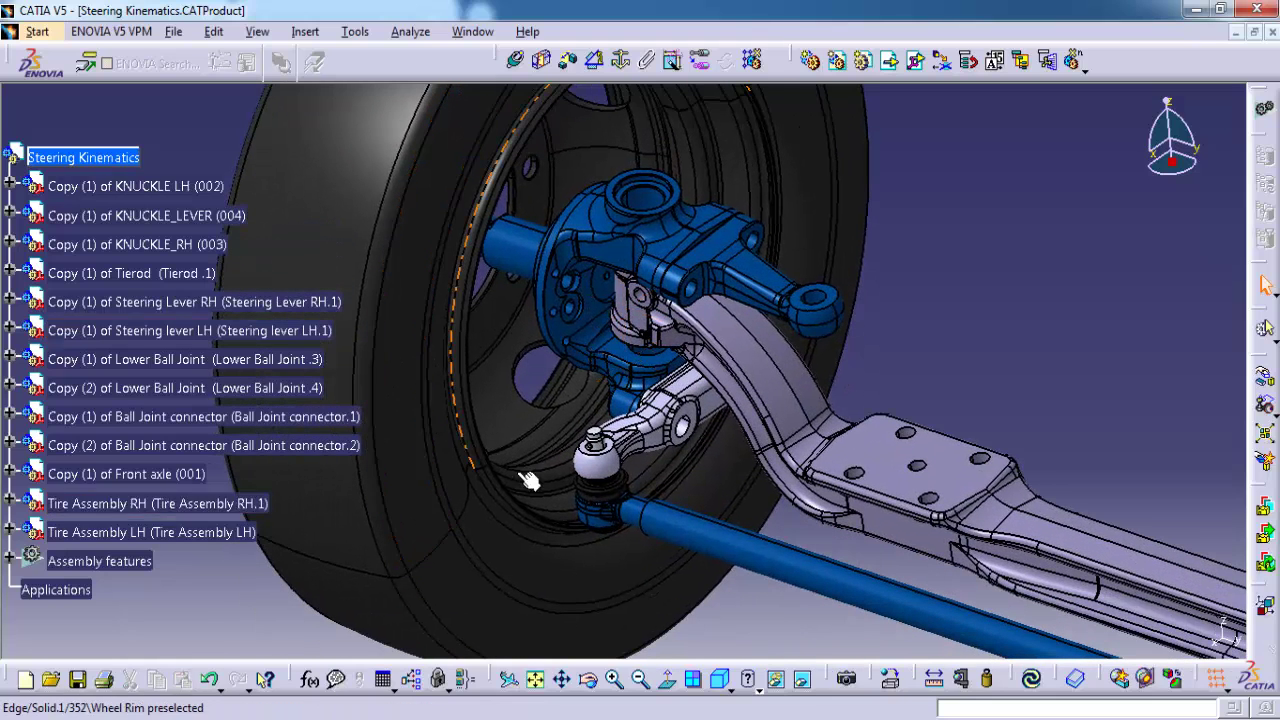
Step: Examine the lower ball joint, ball joint connectors and tie rod, highlighting each in the assembly
click(205, 360)
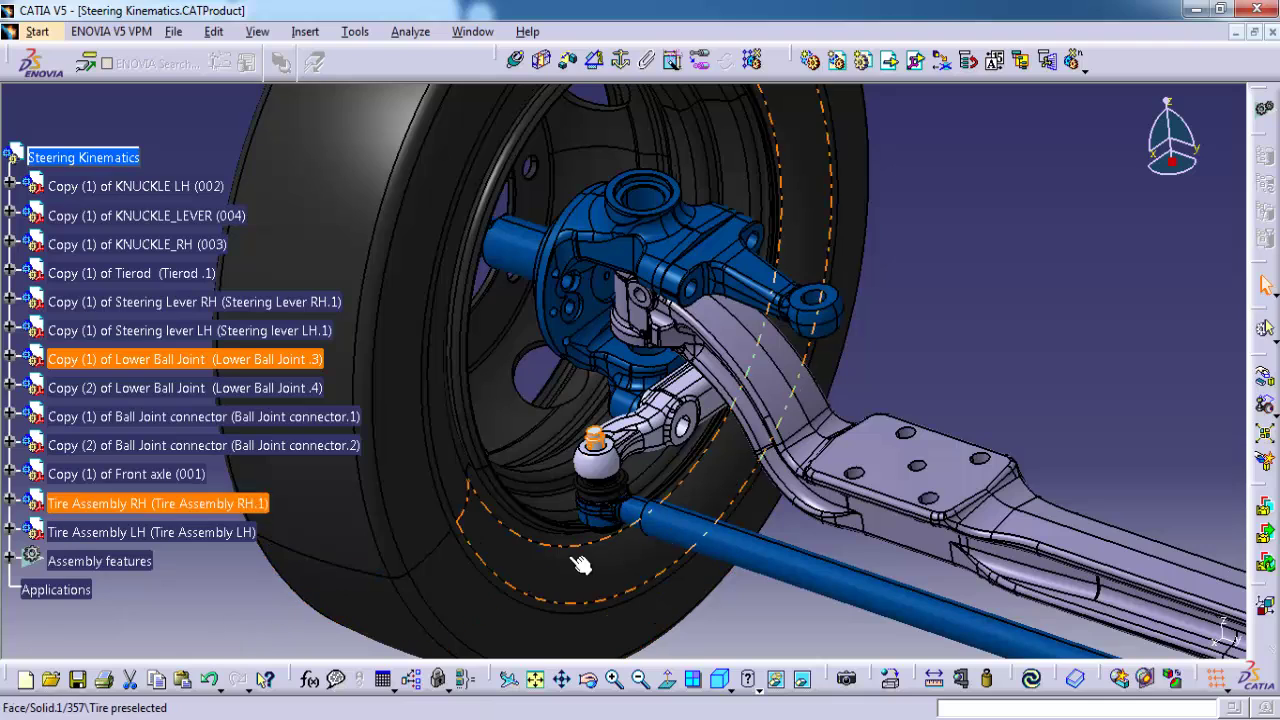
ctrl+click(235, 445)
click(230, 421)
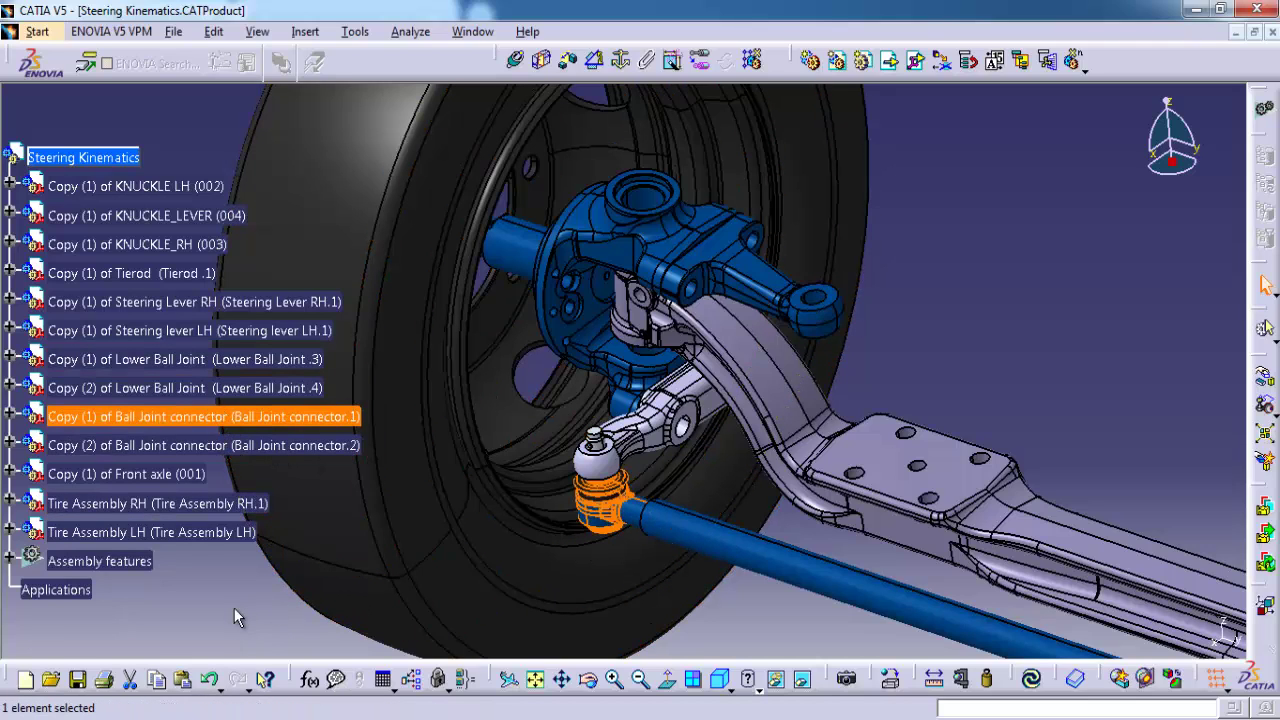
click(131, 273)
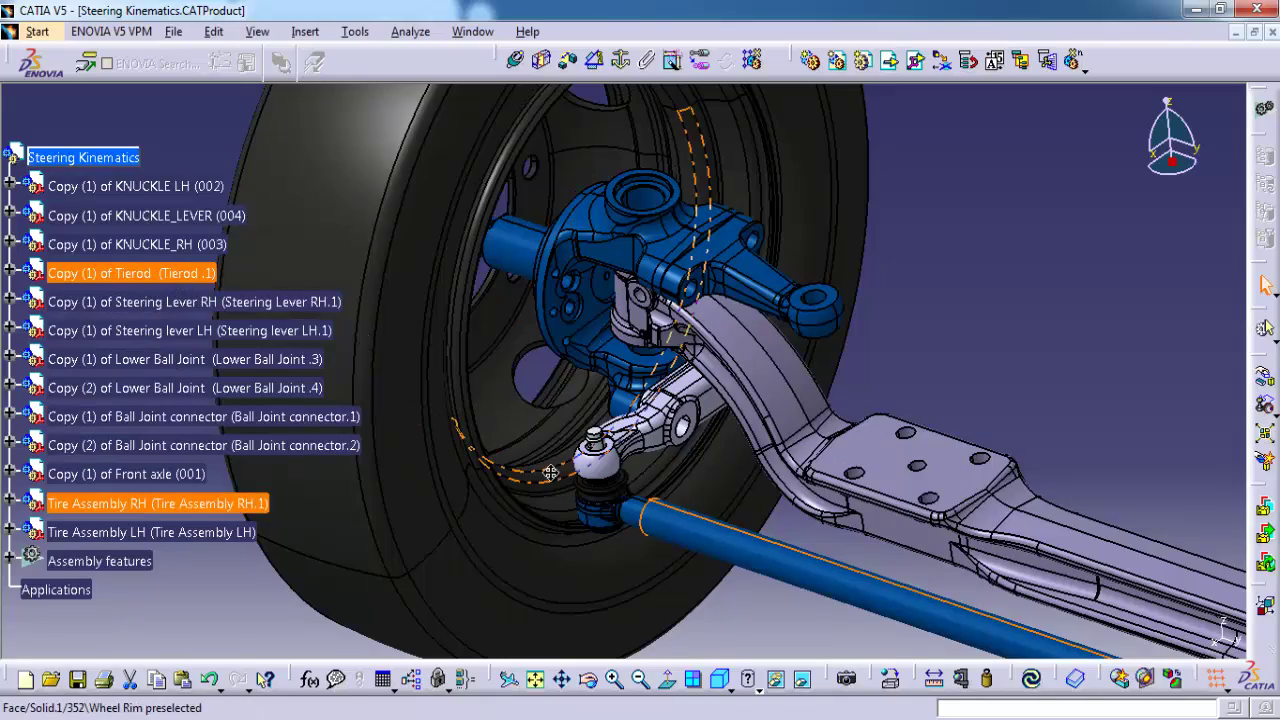
middle_drag(550, 472, 758, 427)
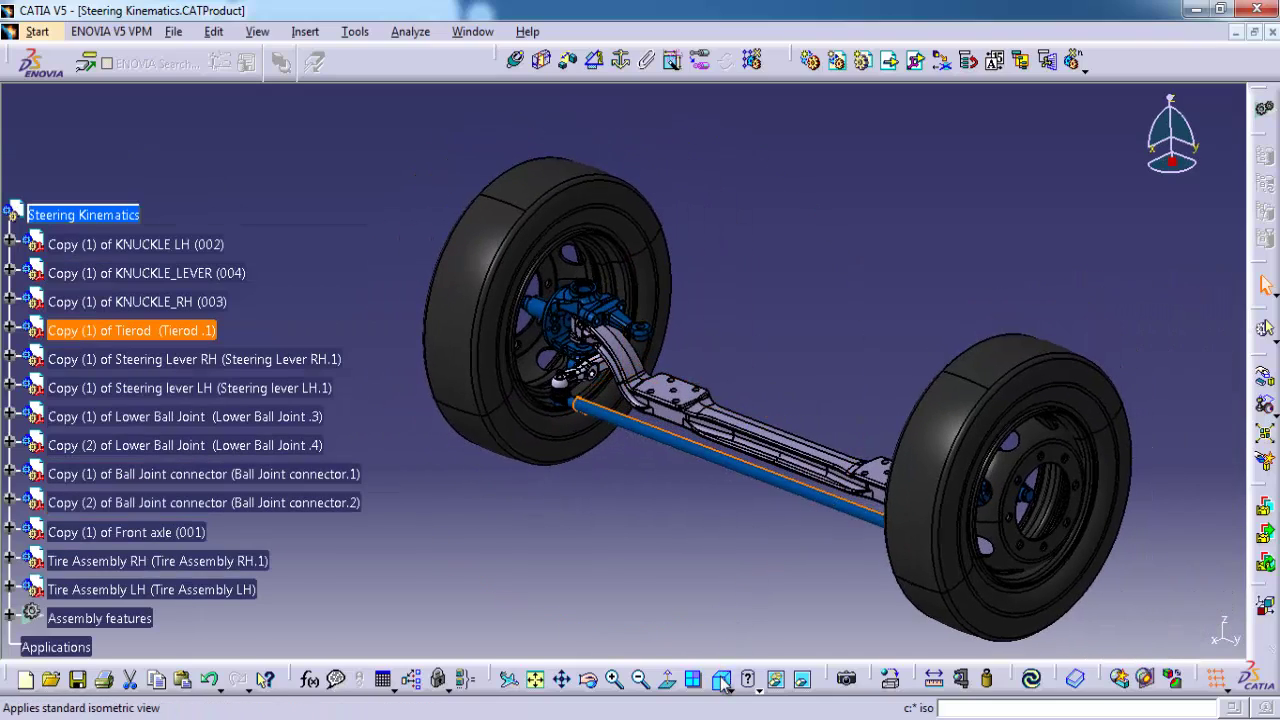
click(720, 680)
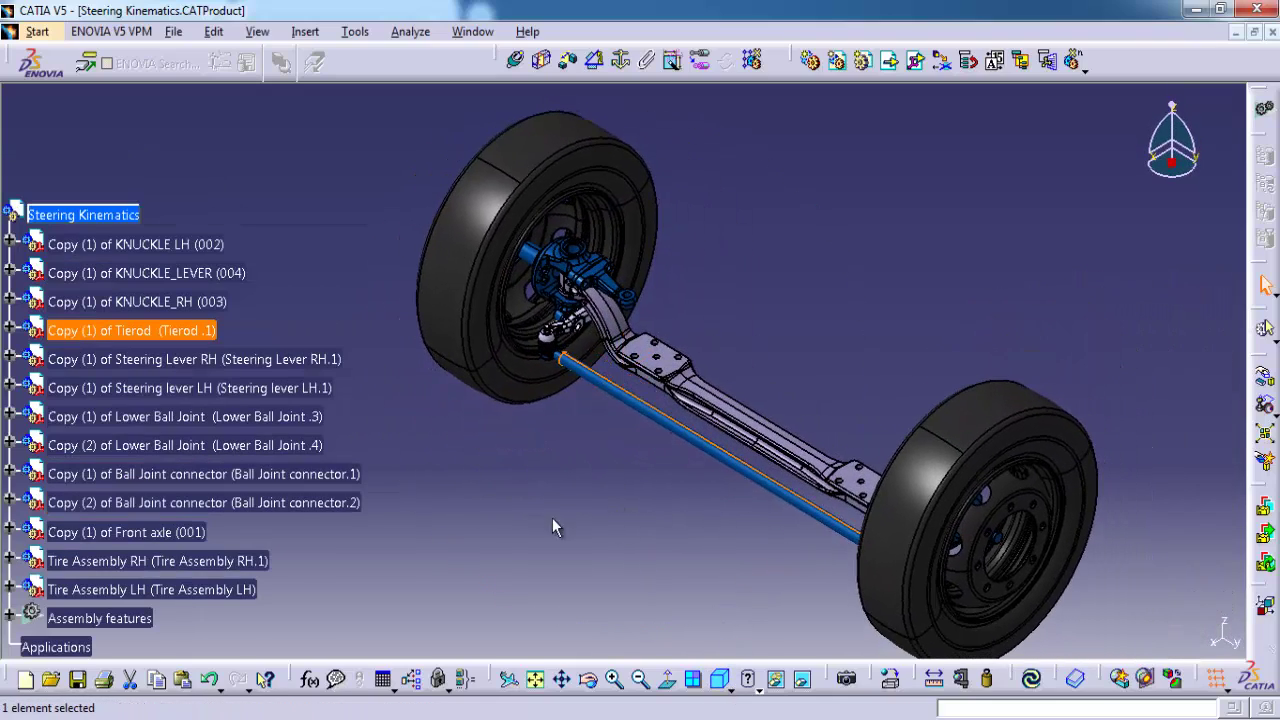
ctrl+click(251, 503)
scroll(250, 510, down, 2)
scroll(250, 510, down, 2)
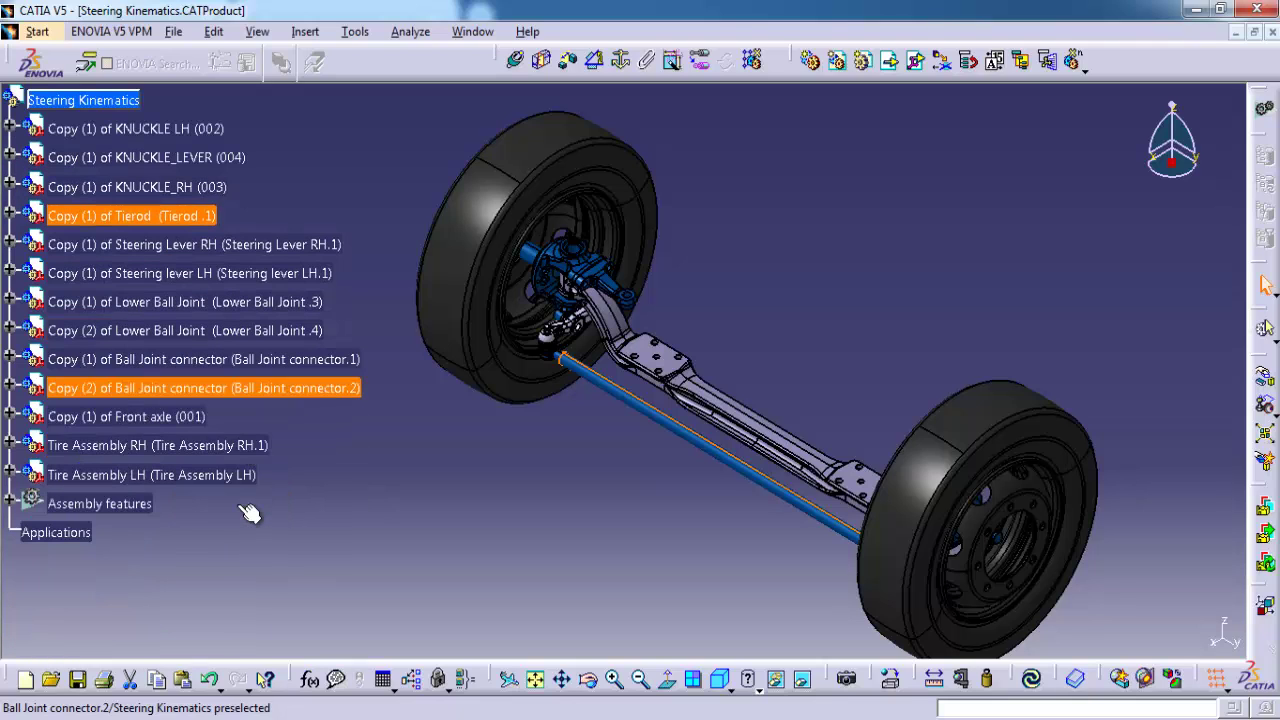
click(414, 491)
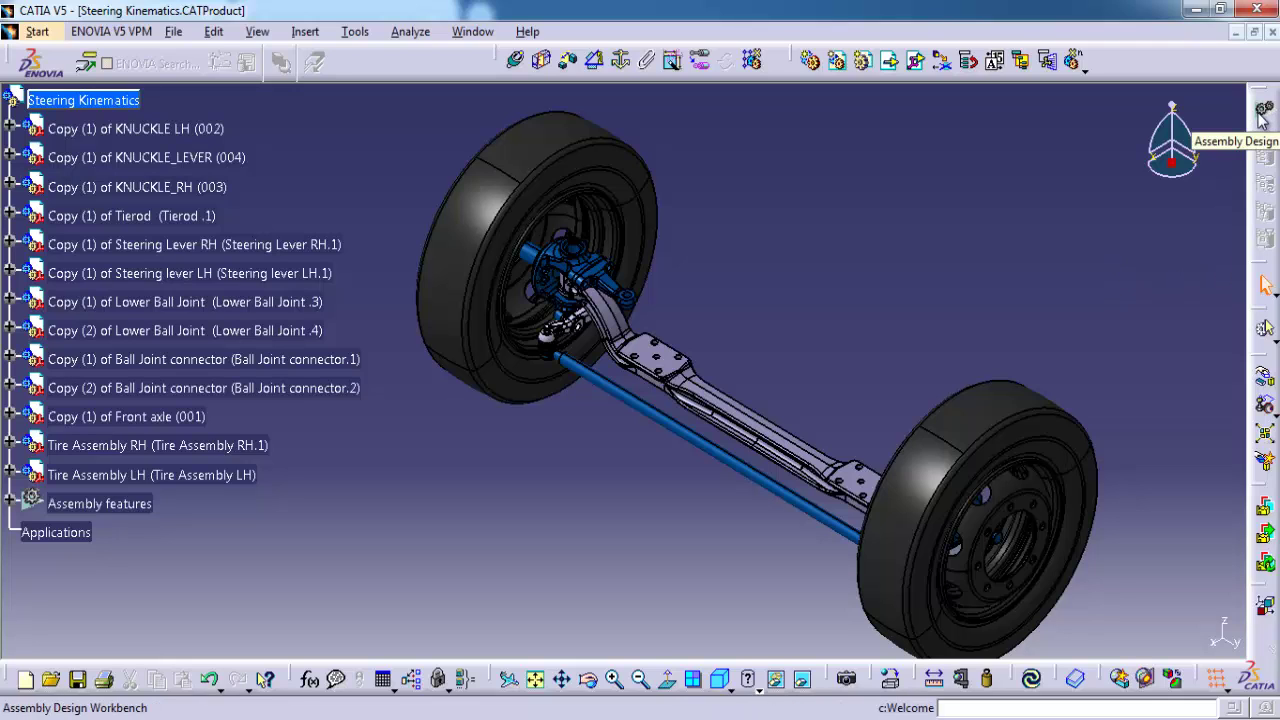
Step: Switch the steering assembly to the DMU Kinematics workbench
click(38, 33)
mouse_move(121, 201)
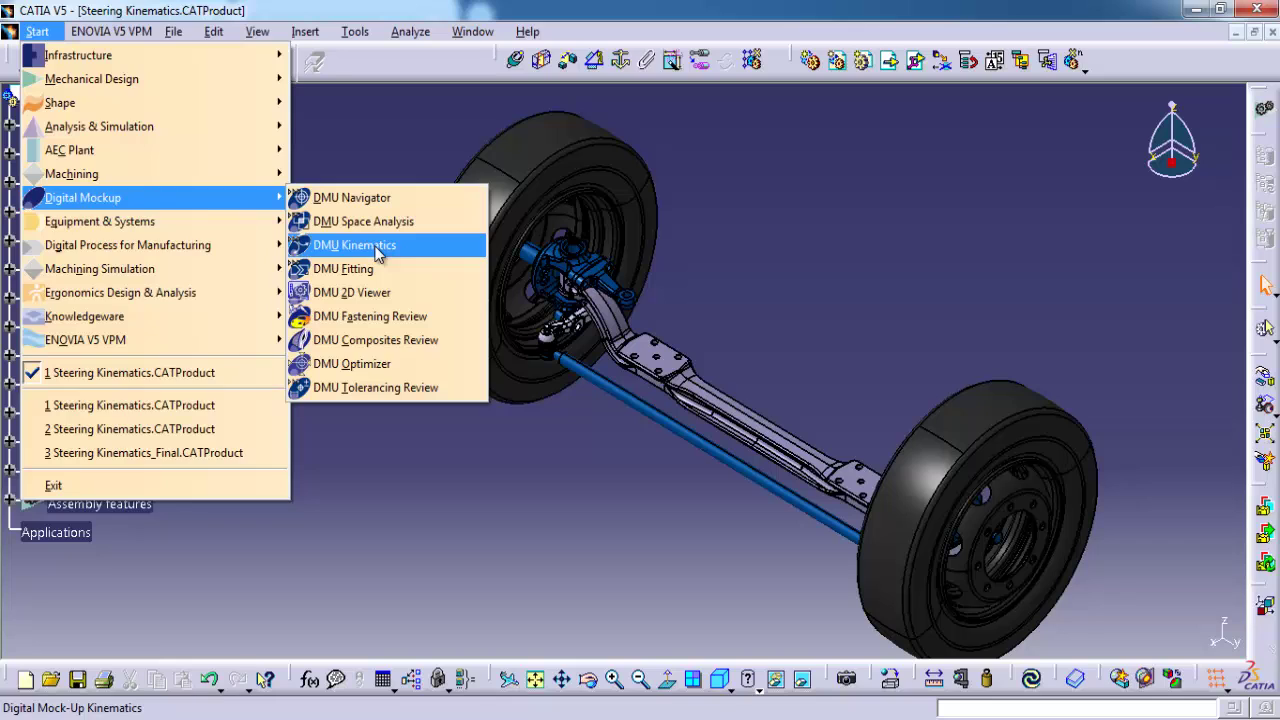
click(378, 254)
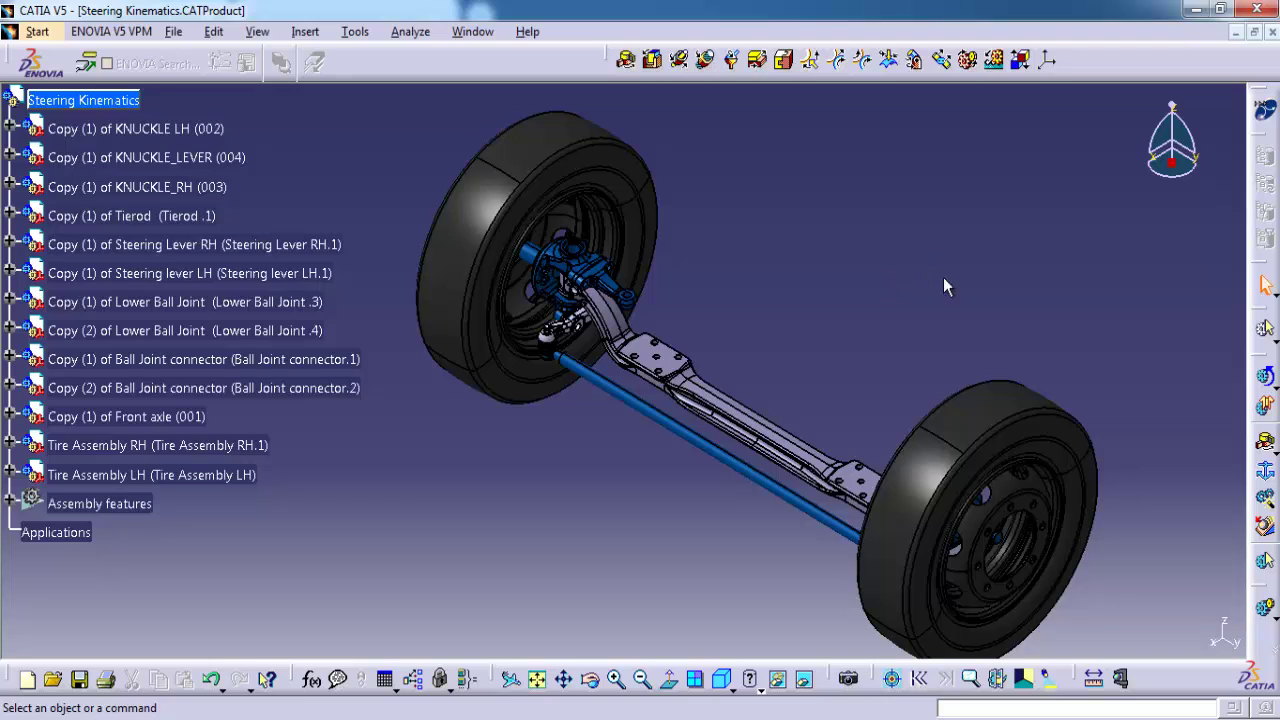
Step: Create a new mechanism named Steering and set the front axle (001) as its fixed part
click(1262, 478)
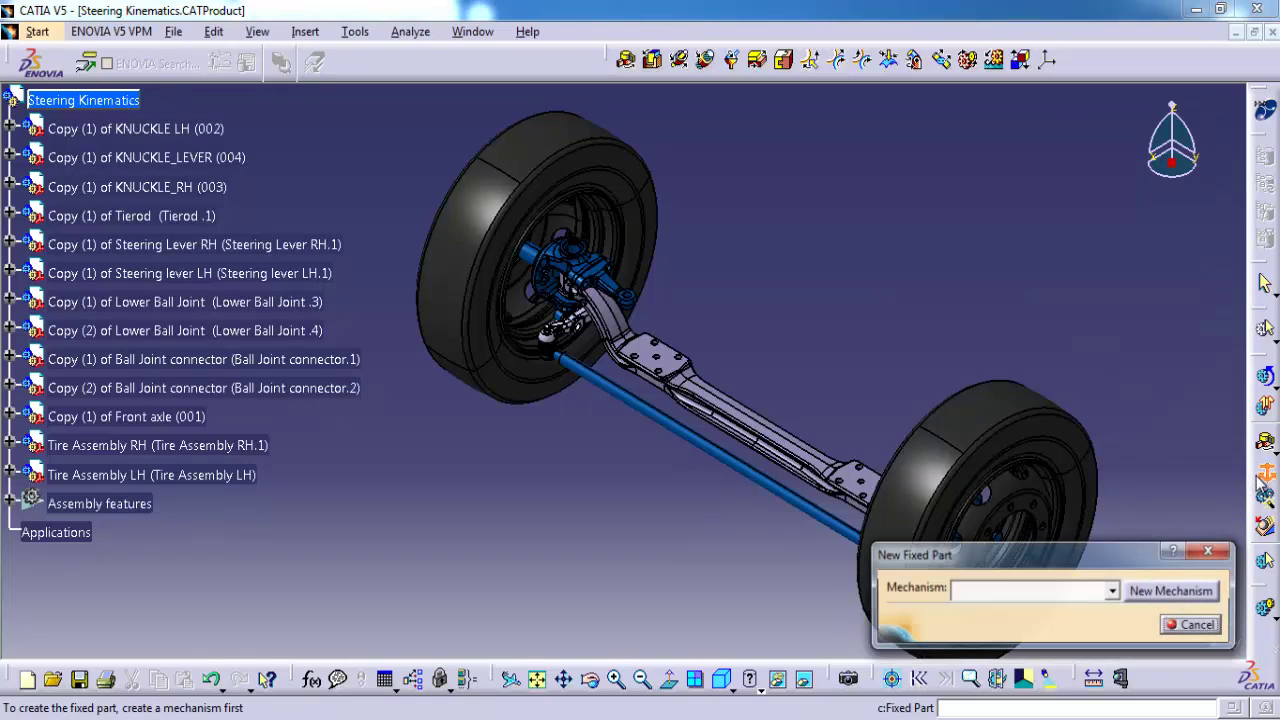
click(1177, 591)
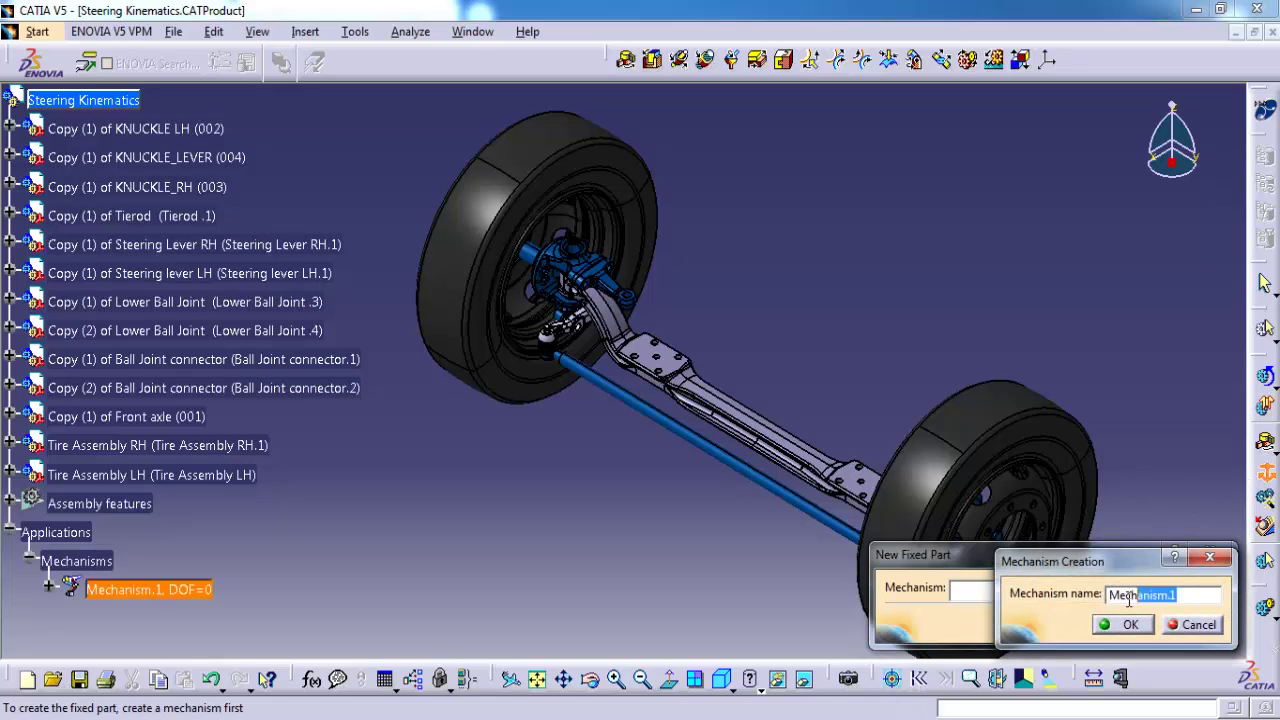
text(Steering)
click(1130, 624)
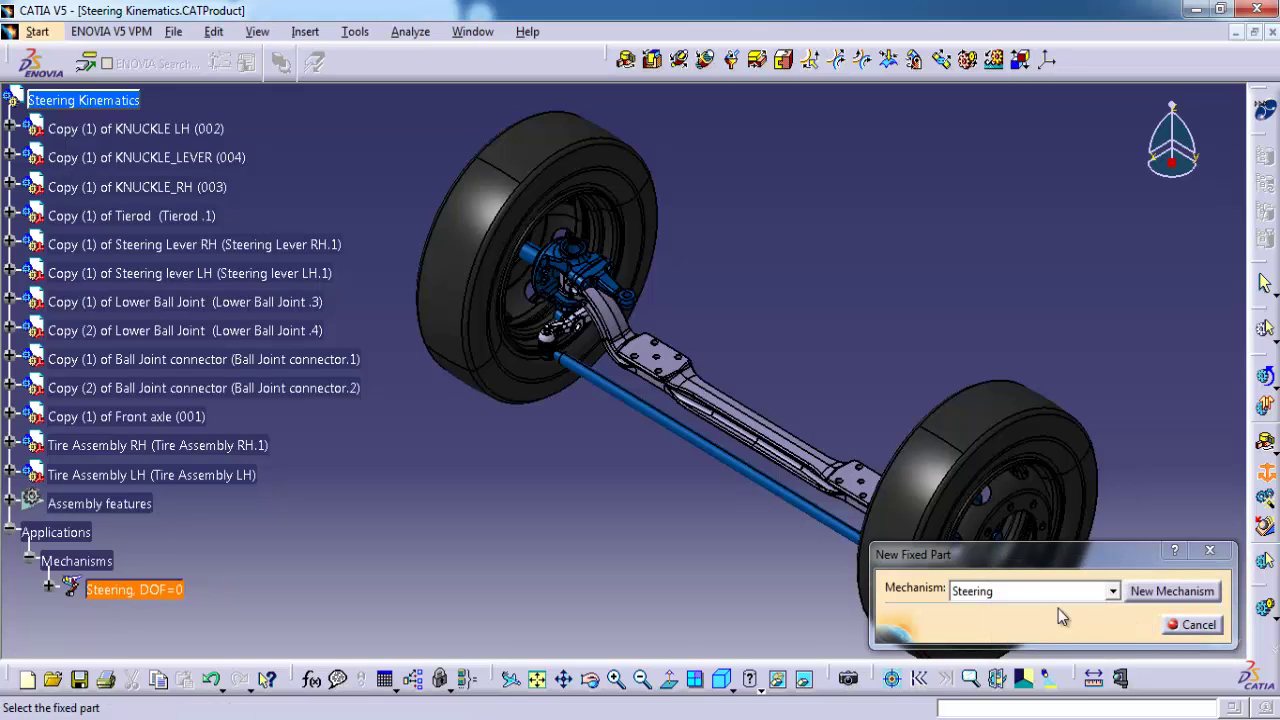
click(186, 418)
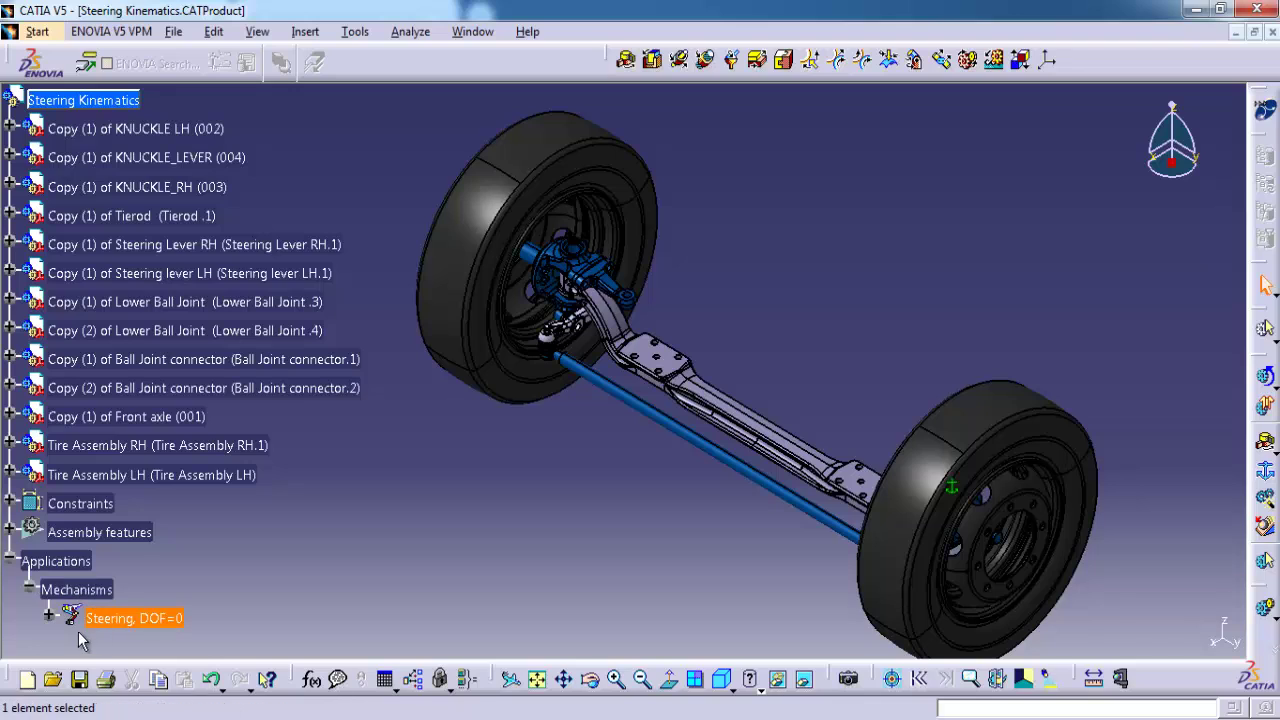
Step: Expand the Steering mechanism in the tree and inspect its fixed part, joints and commands entries
click(49, 618)
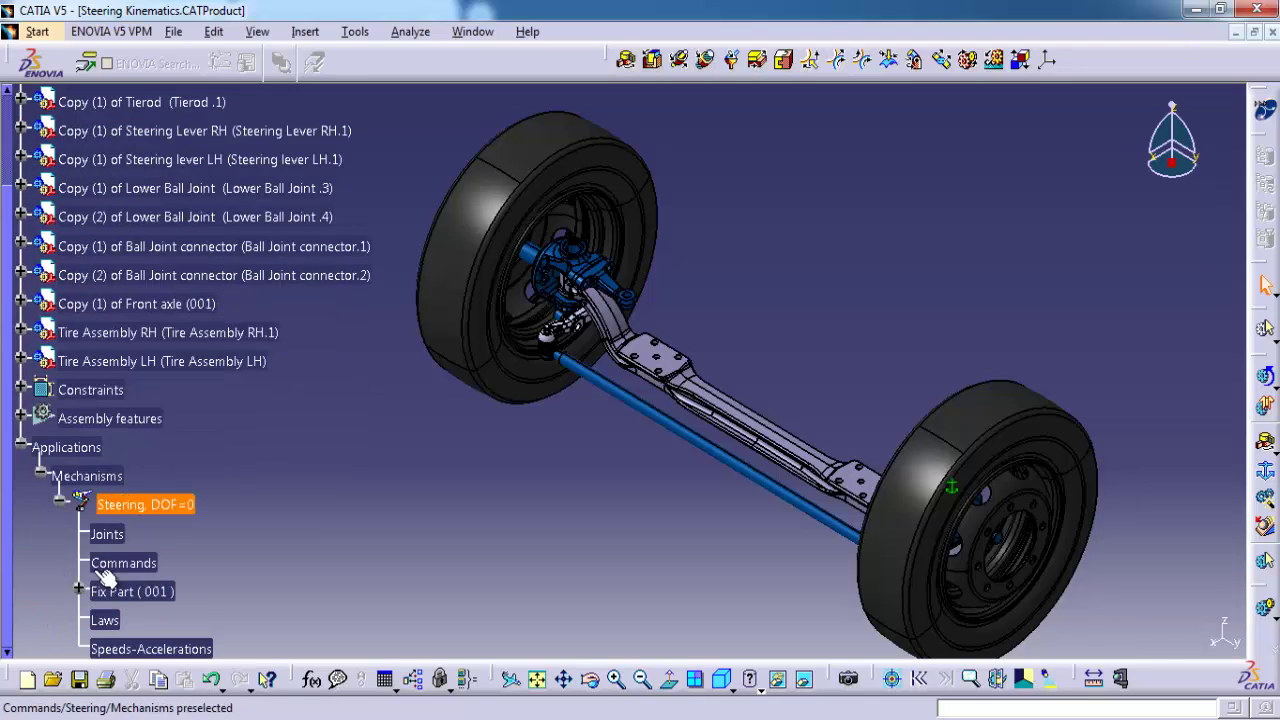
click(79, 591)
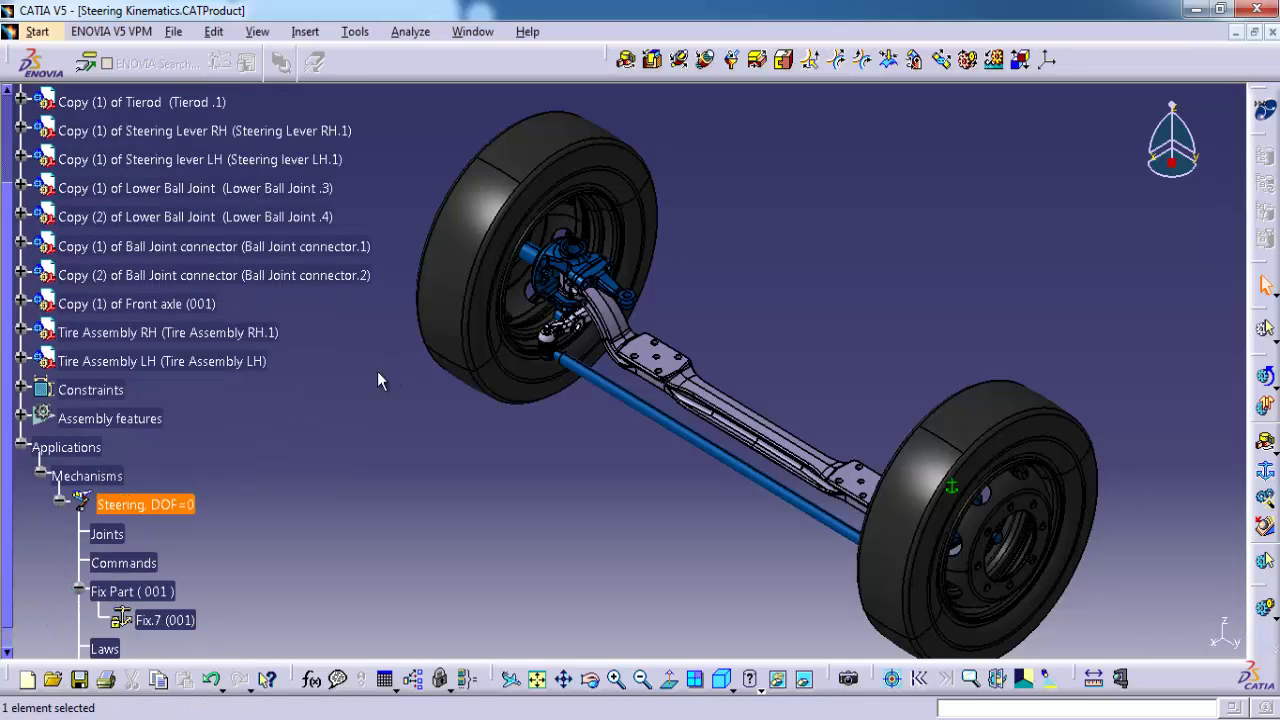
click(107, 534)
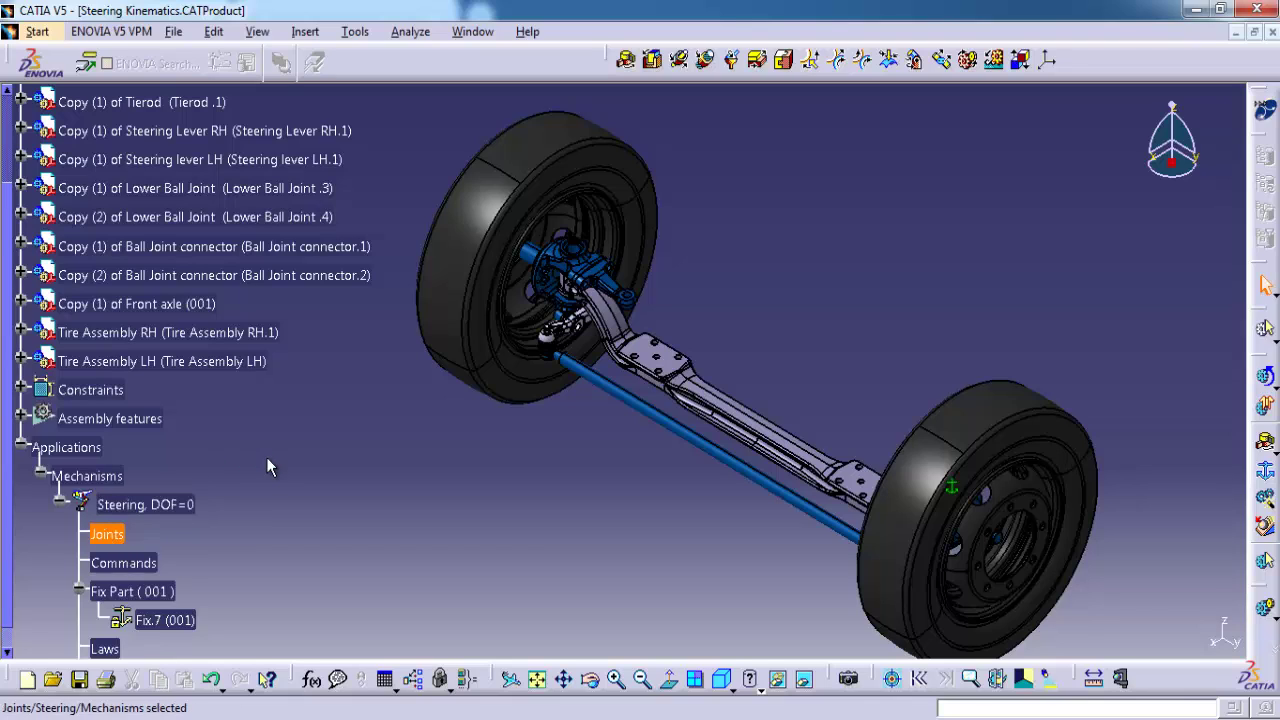
click(268, 470)
click(124, 563)
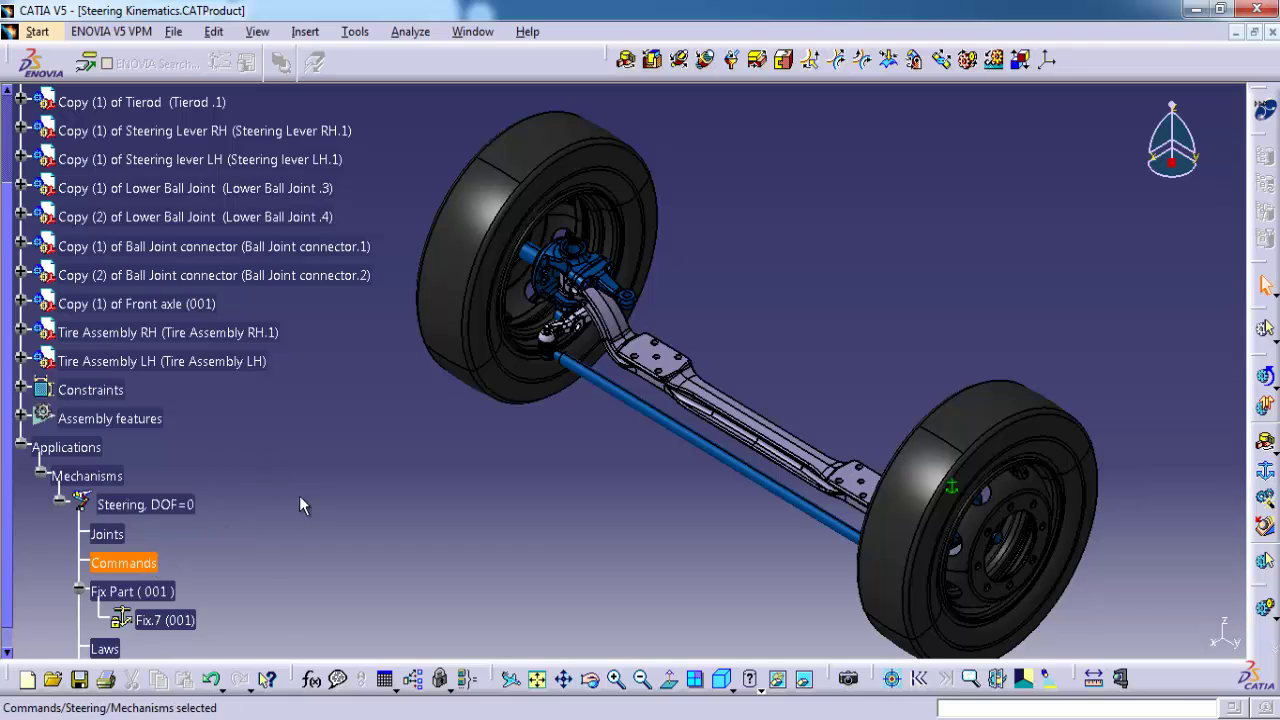
click(331, 449)
scroll(90, 476, up, 4)
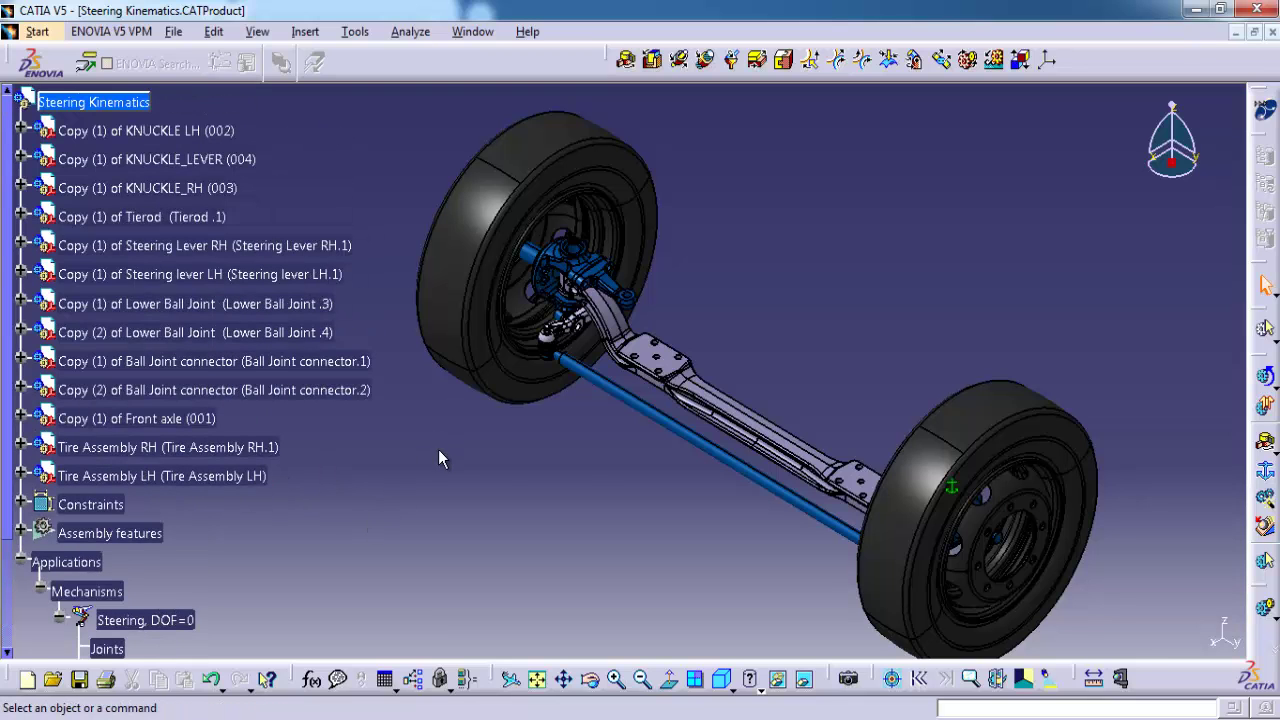
Step: Detach the set of kinematic joint commands and dock it above the model view
middle_drag(640, 500, 957, 500)
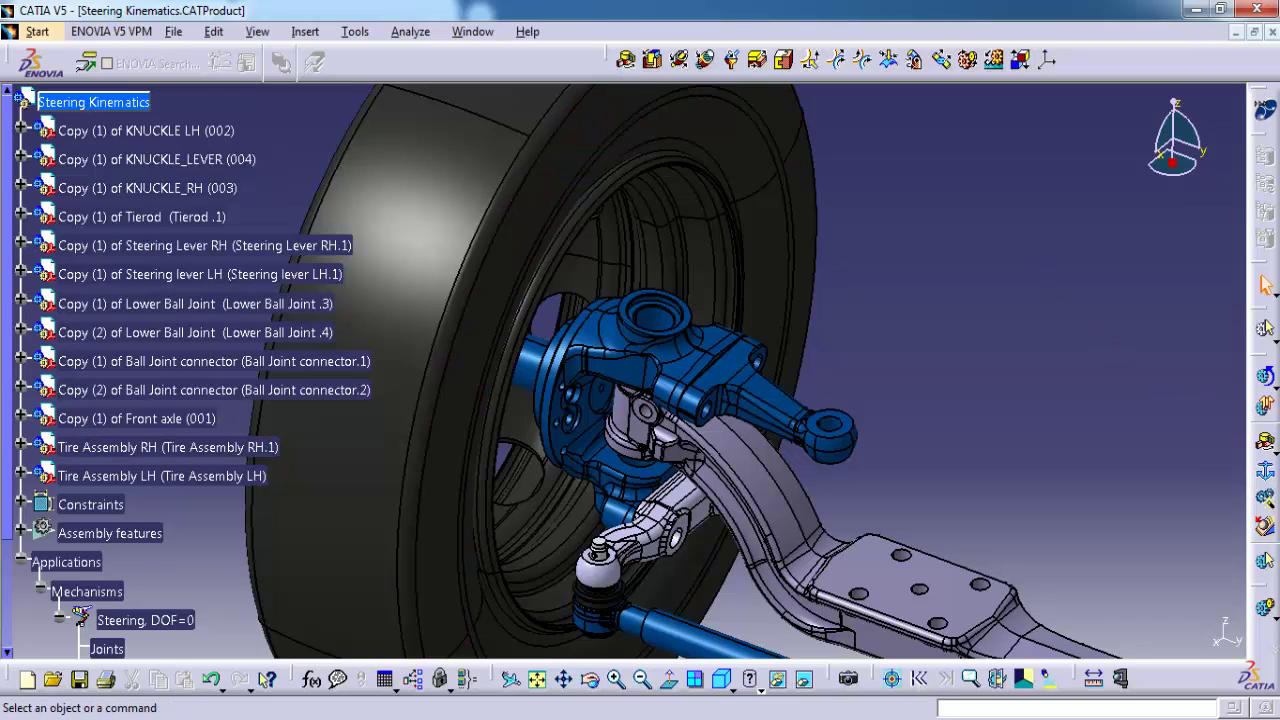
click(1275, 452)
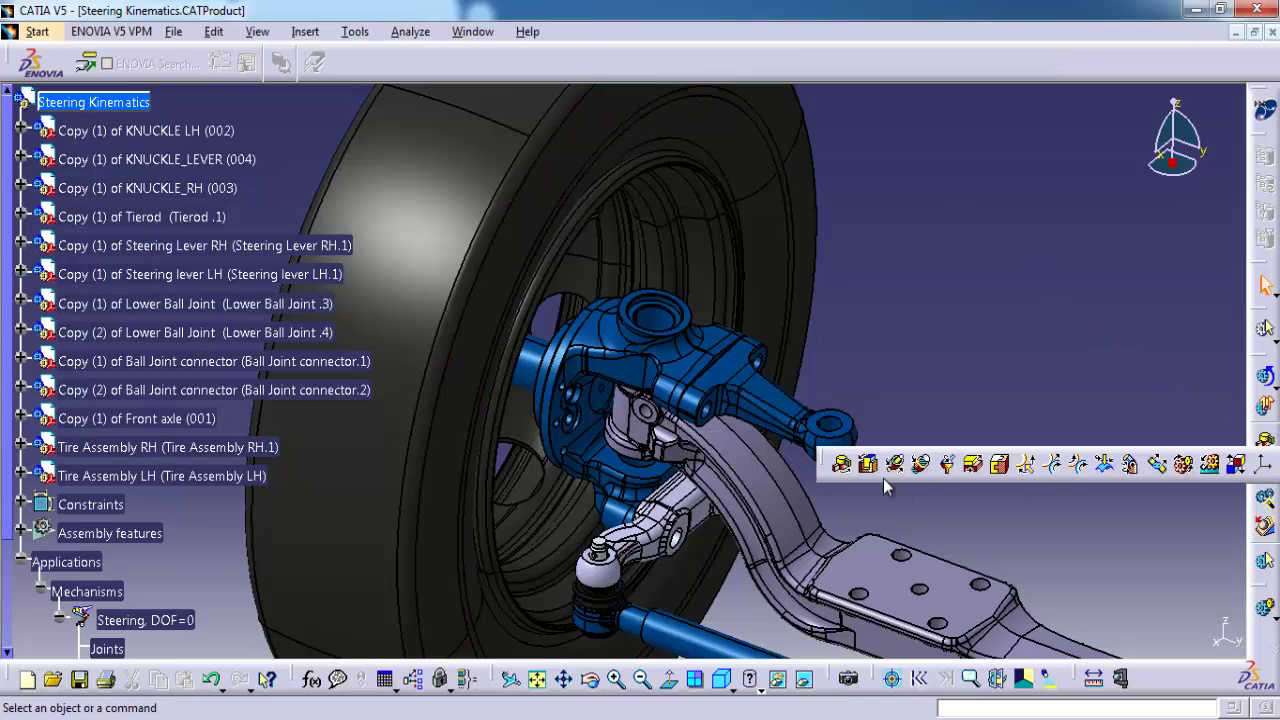
drag(820, 464, 627, 58)
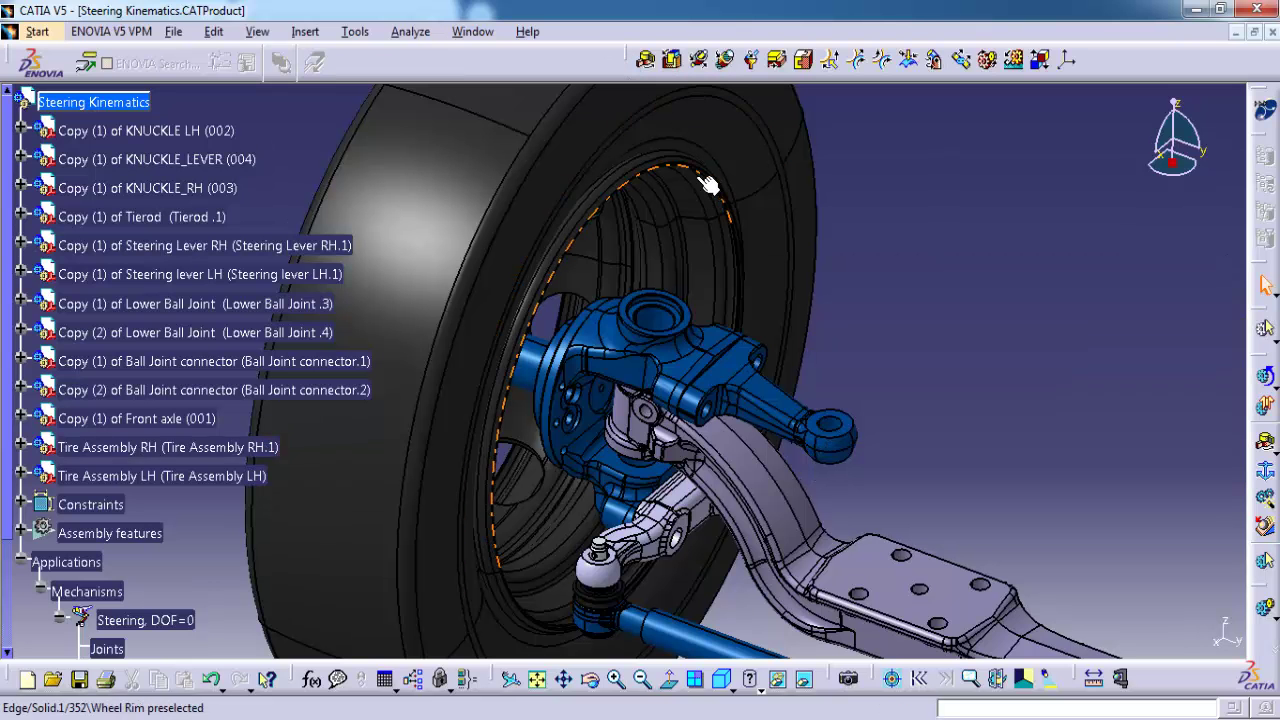
Step: Define a revolute joint between knuckle LH (002) and front axle (001), using their kingpin axes, the knuckle's upper ring face and the axle end's underside
click(647, 62)
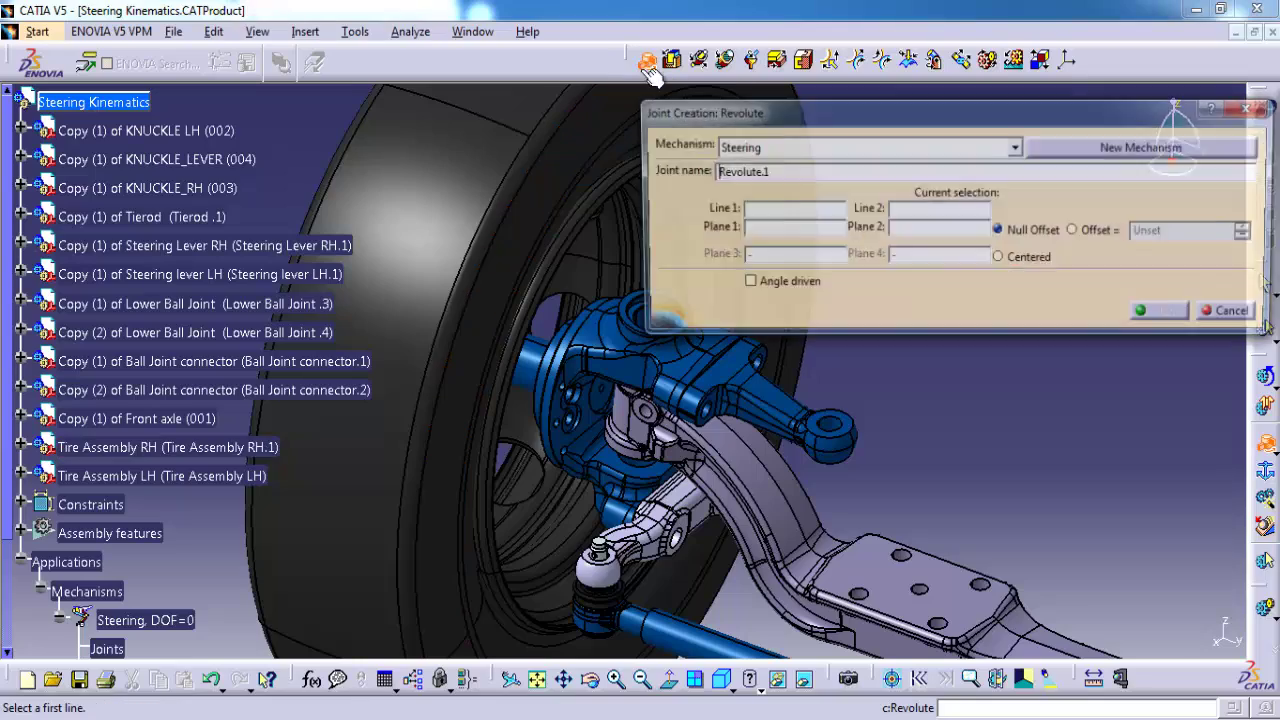
middle_drag(584, 469, 707, 255)
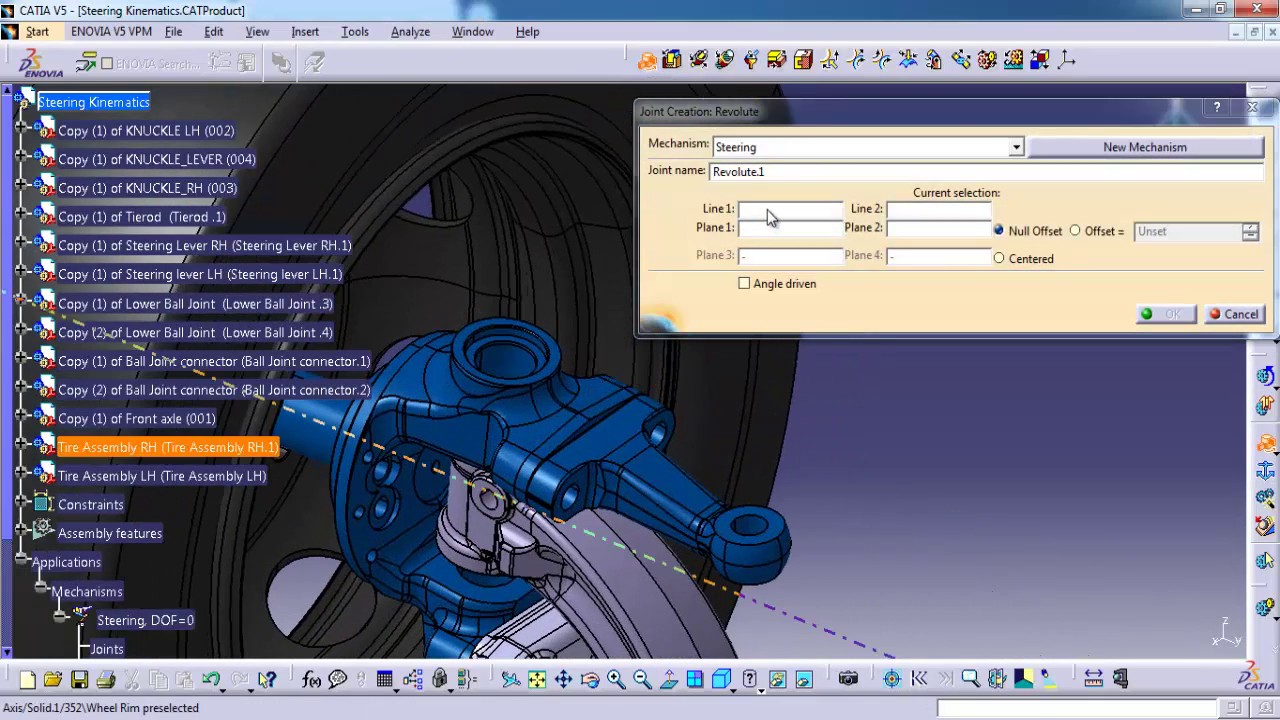
click(528, 366)
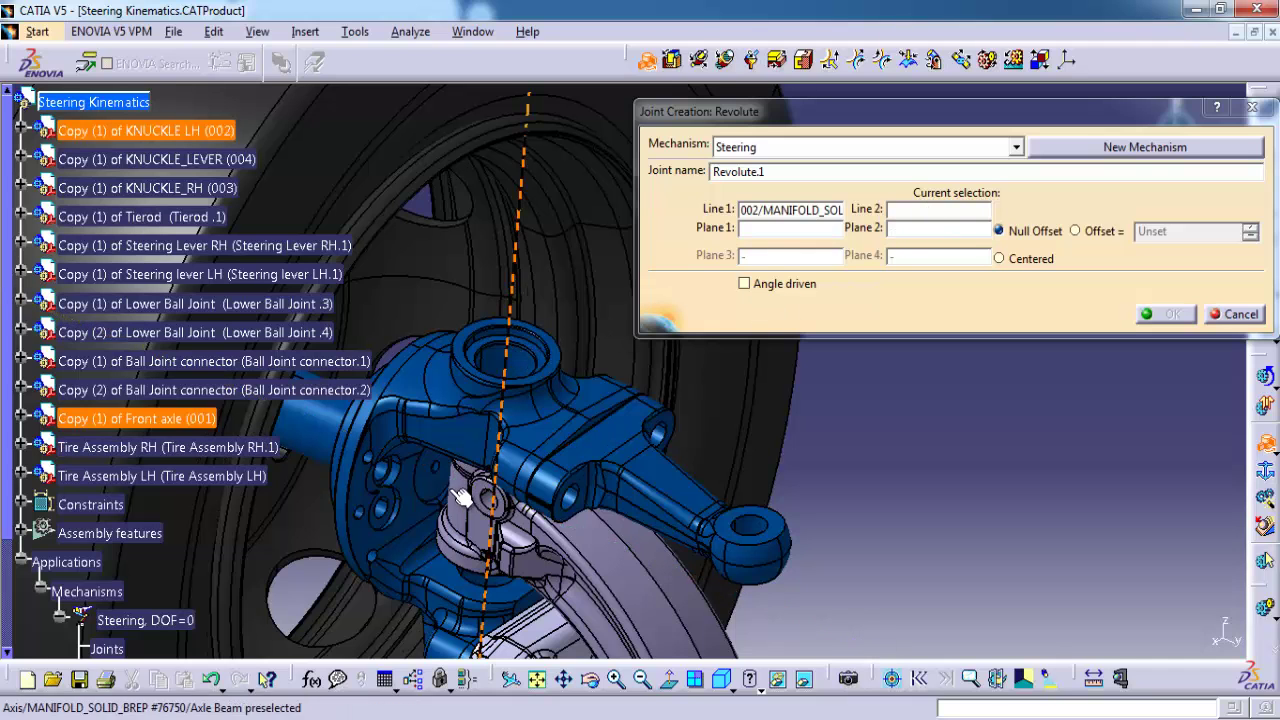
middle_drag(517, 562, 496, 500)
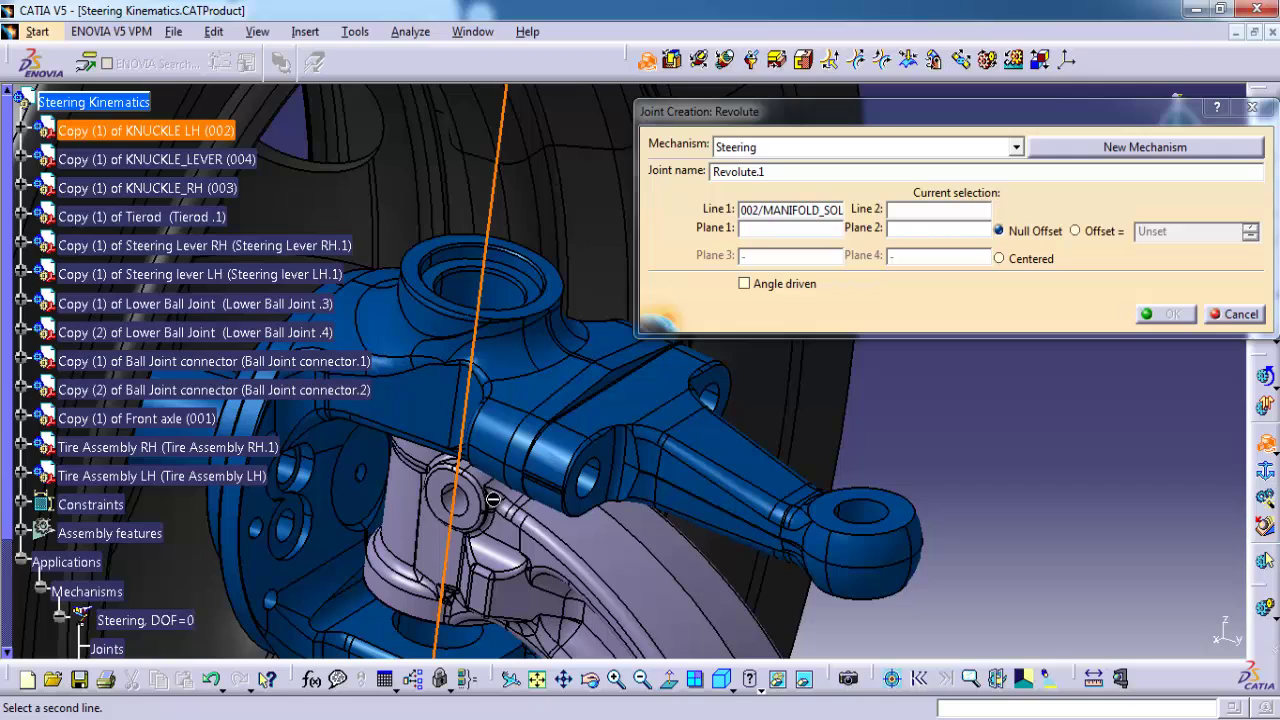
click(410, 512)
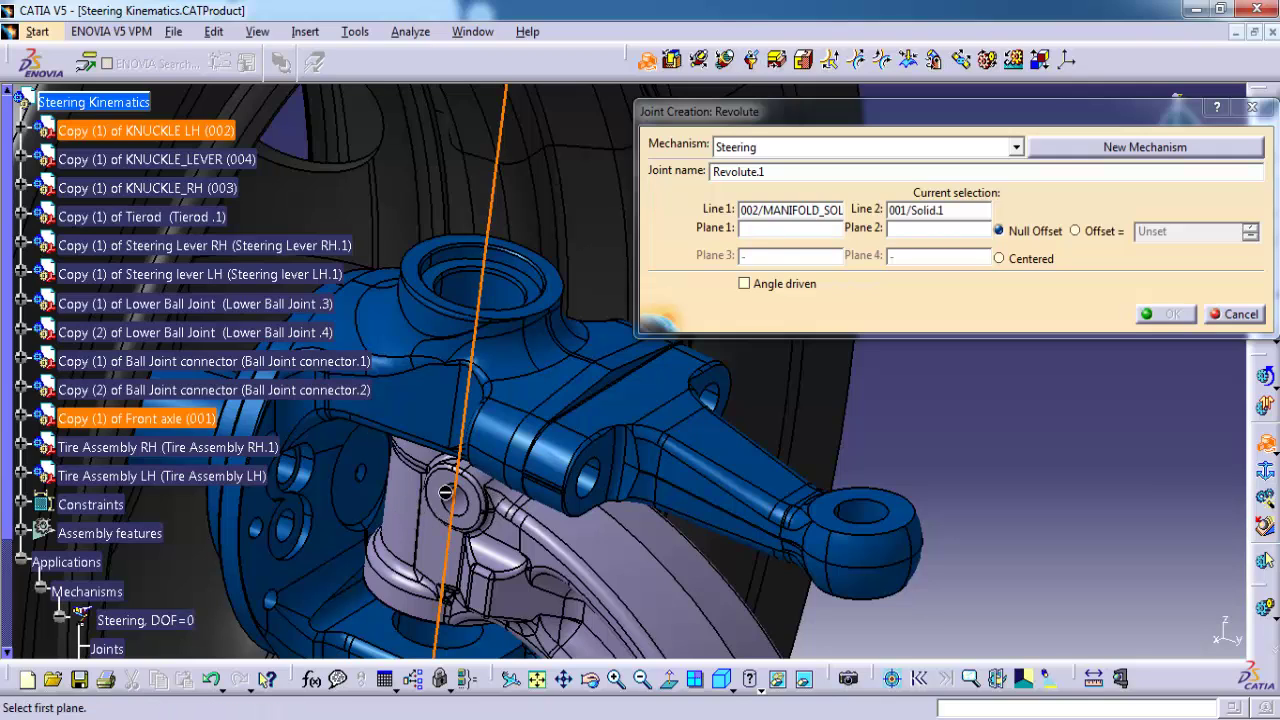
click(565, 282)
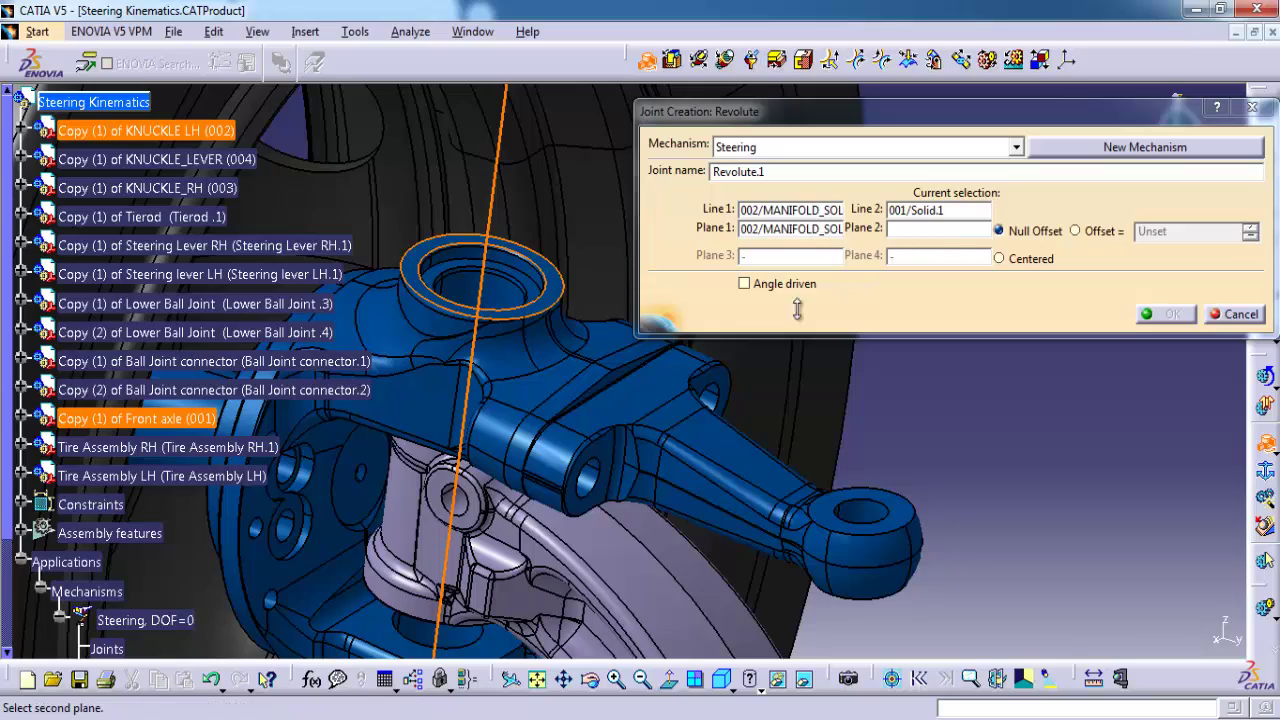
middle_drag(797, 310, 560, 370)
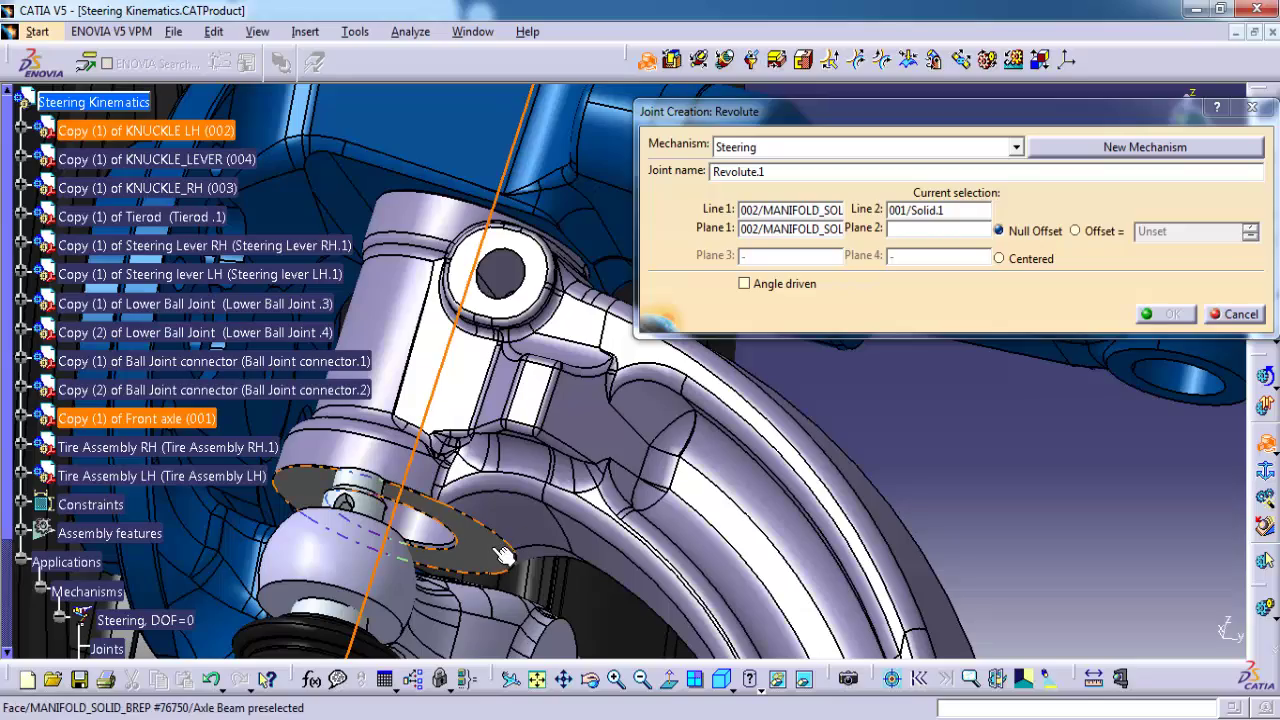
click(497, 557)
Step: Switch the revolute joint from null offset to offset, make it angle driven and create it
middle_drag(438, 424, 650, 480)
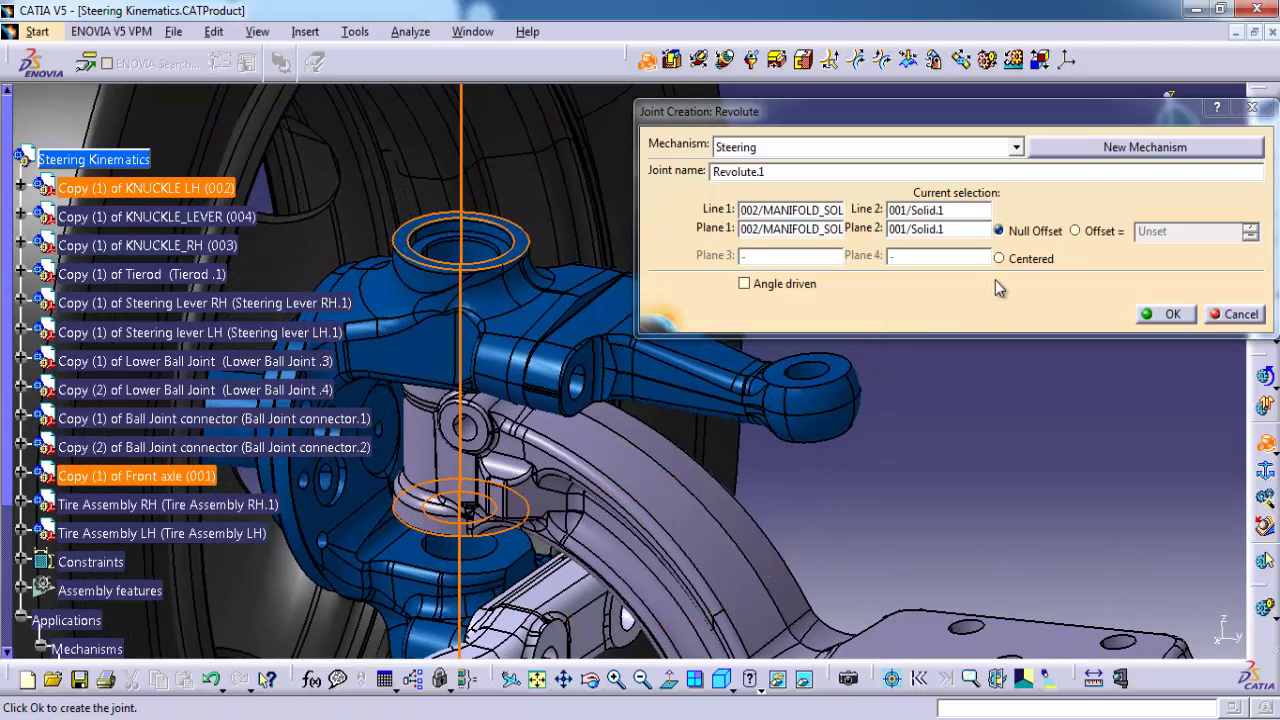
click(1075, 232)
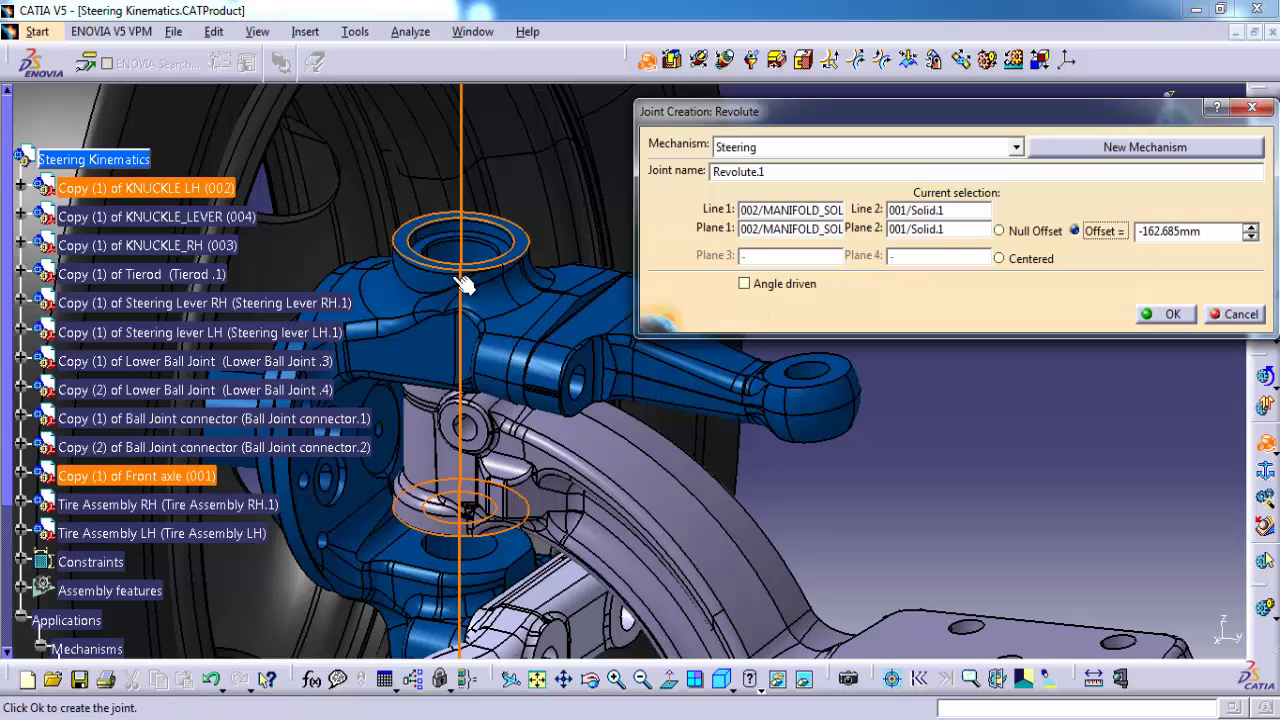
click(750, 285)
click(1160, 314)
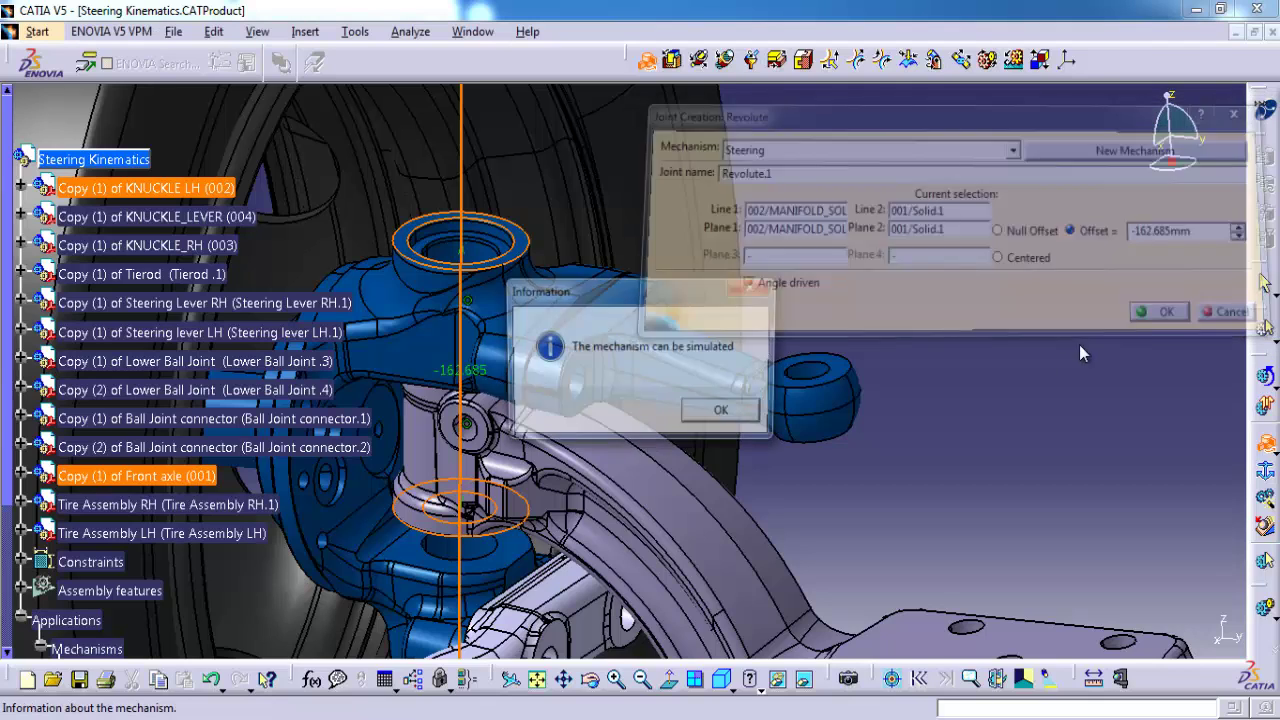
click(722, 414)
Step: Expand the Steering mechanism's commands and joints entries in the tree to inspect the new angle command and revolute joint
middle_drag(722, 417, 697, 455)
scroll(62, 559, down, 4)
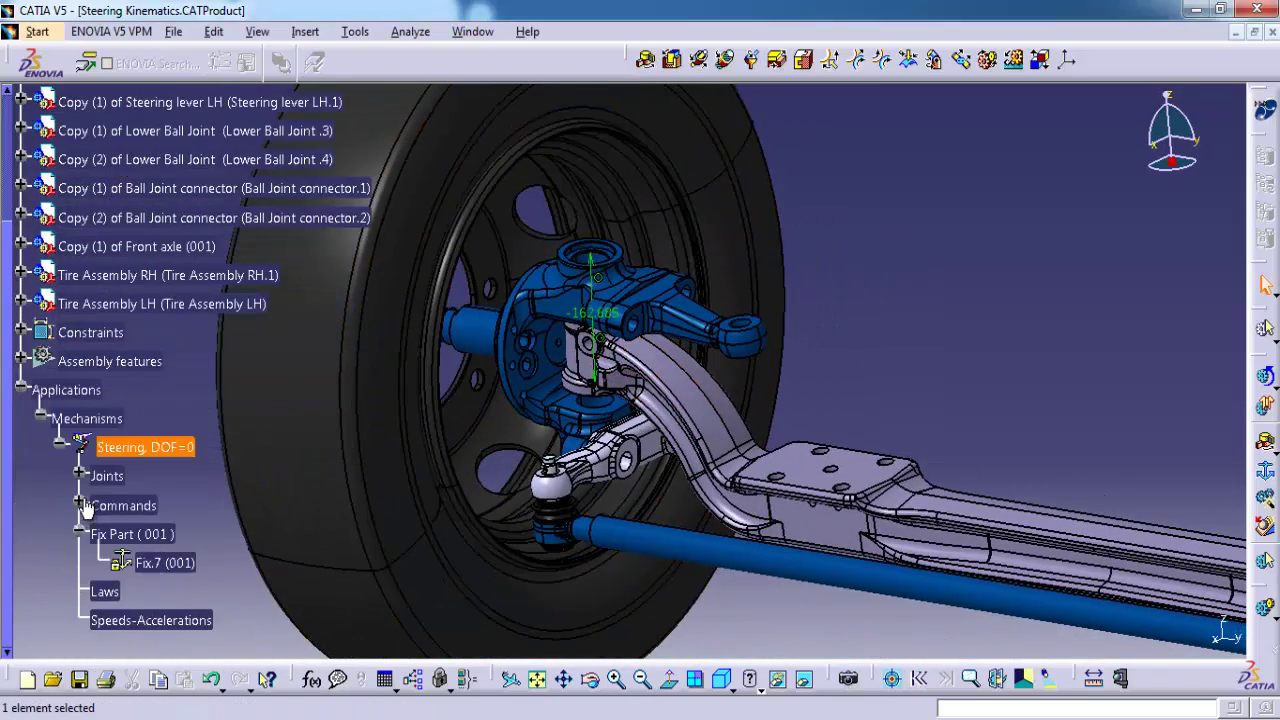
click(81, 505)
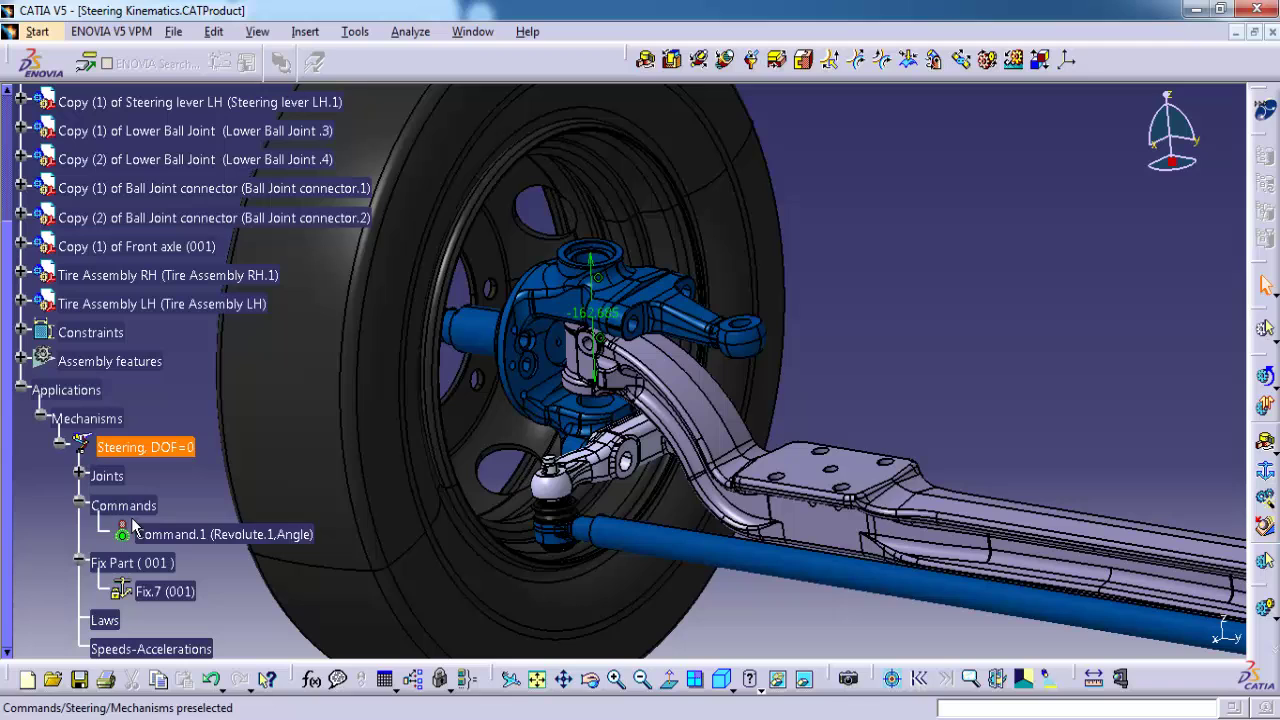
click(81, 474)
middle_drag(803, 328, 846, 388)
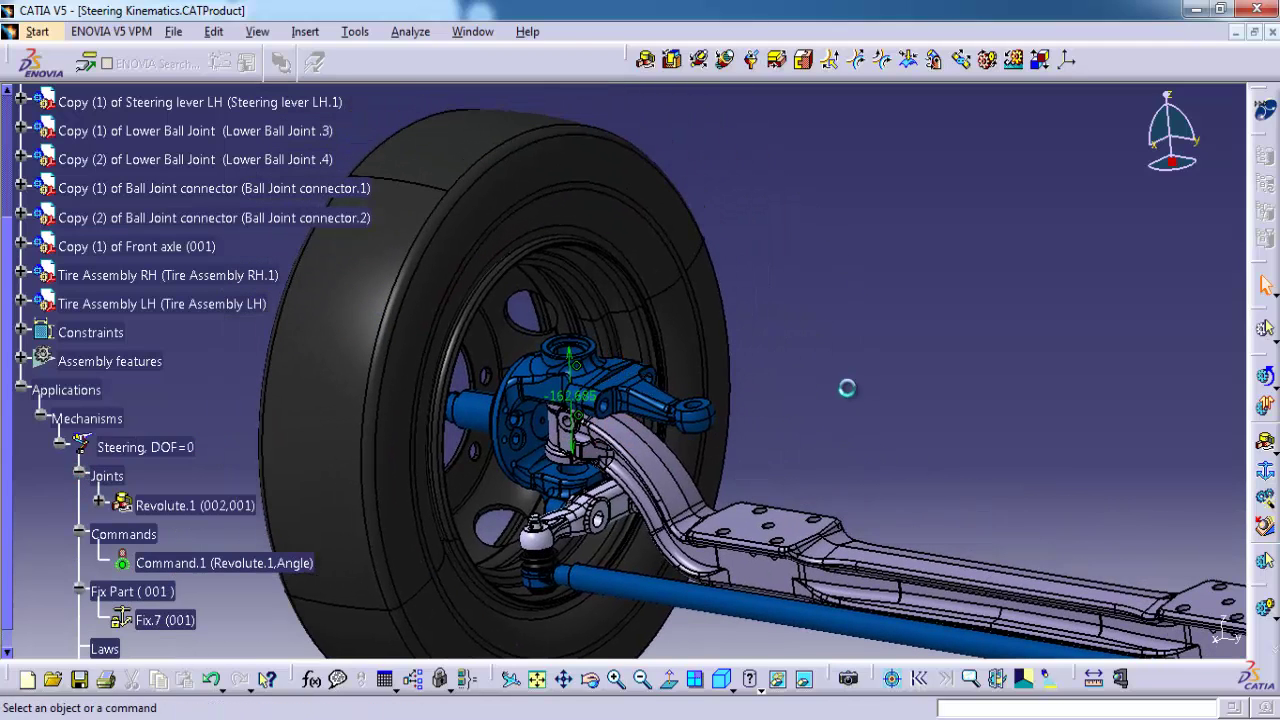
Step: Simulate the Steering mechanism by turning the knuckle with Command.1 to -72, reset it and end the simulation
click(1266, 380)
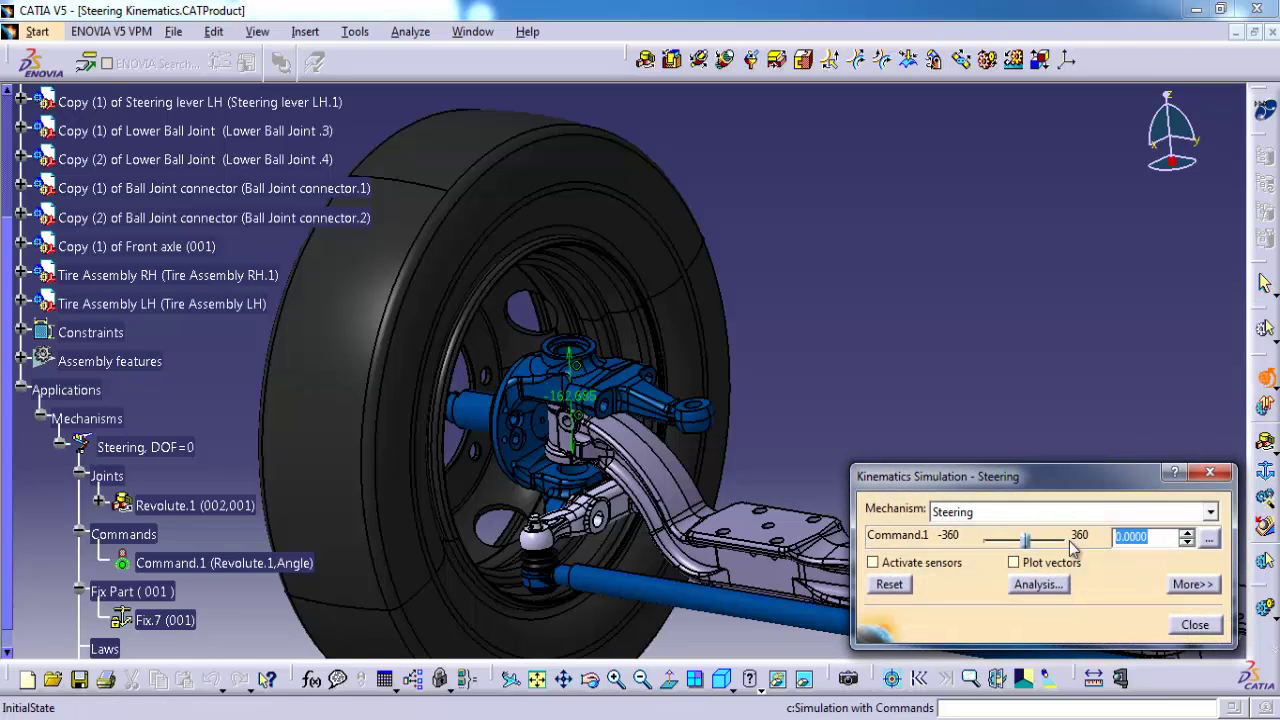
mouse_move(1021, 541)
mouse_down()
mouse_move(985, 541)
mouse_move(1062, 541)
mouse_move(1031, 541)
mouse_up()
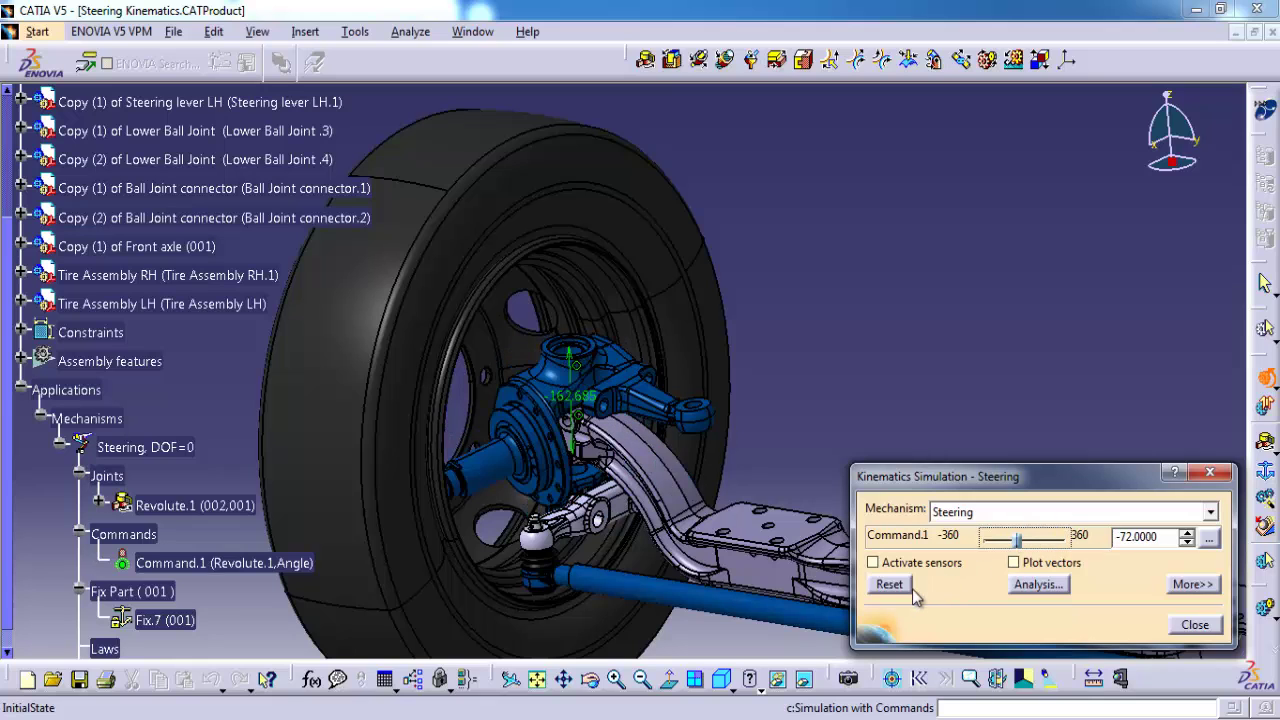
click(889, 584)
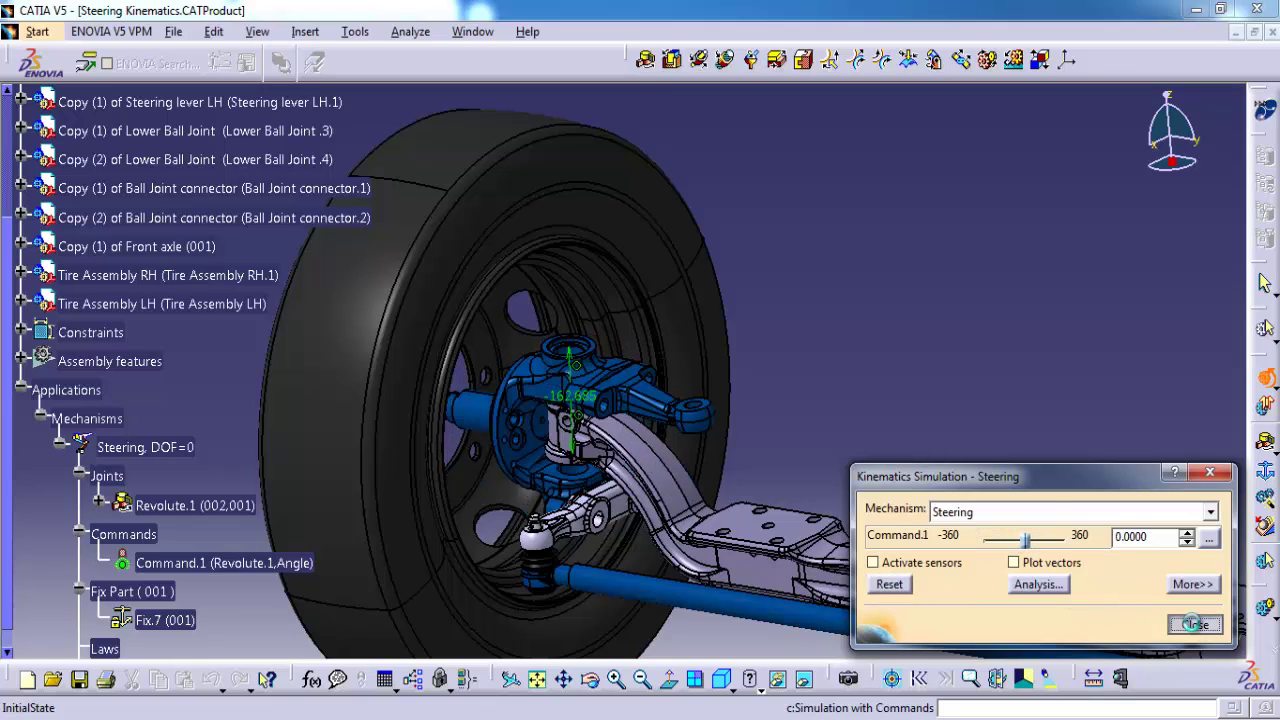
click(1193, 624)
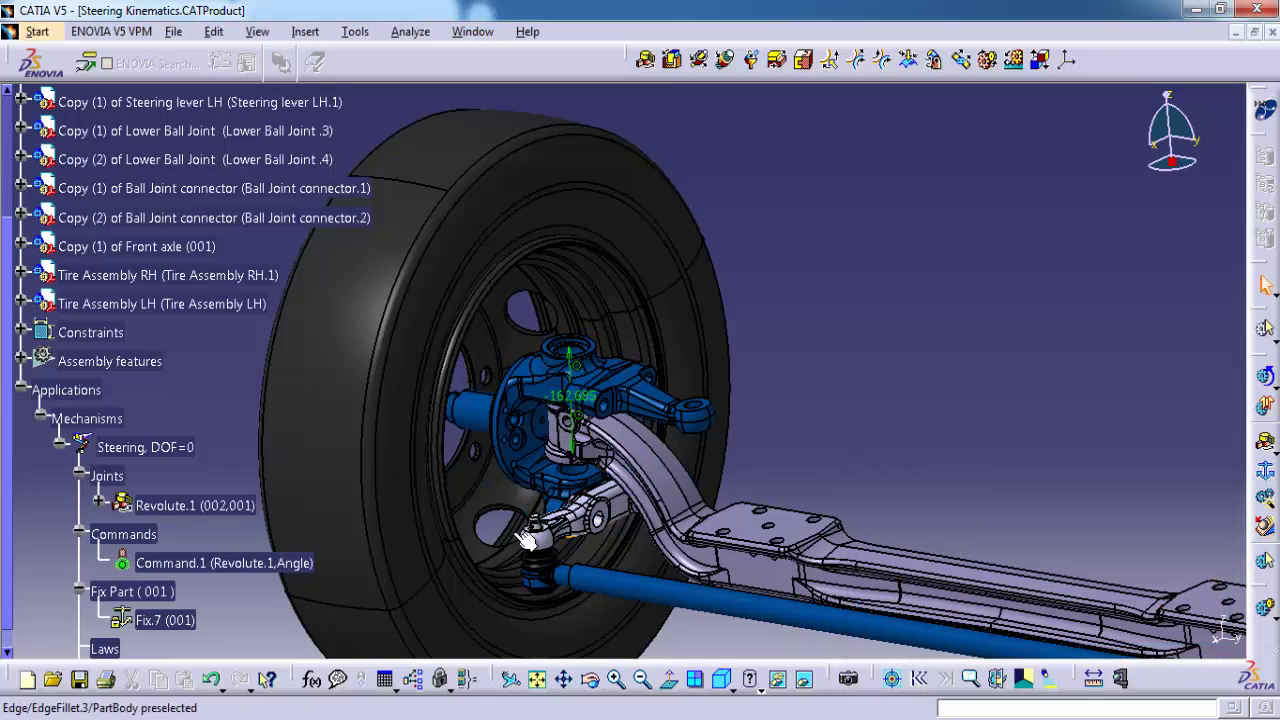
Step: Set the limits of Revolute.1 to -35 deg lower and 40 deg upper
double_click(200, 506)
double_click(940, 589)
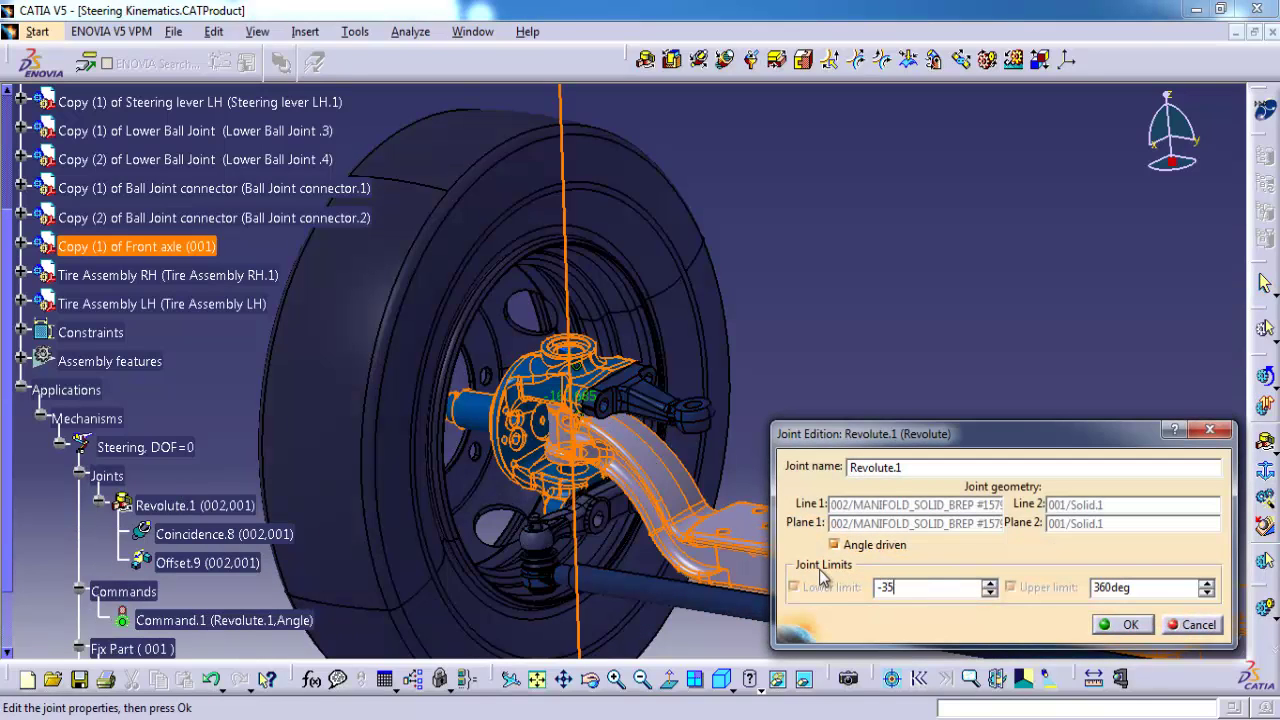
click(1115, 624)
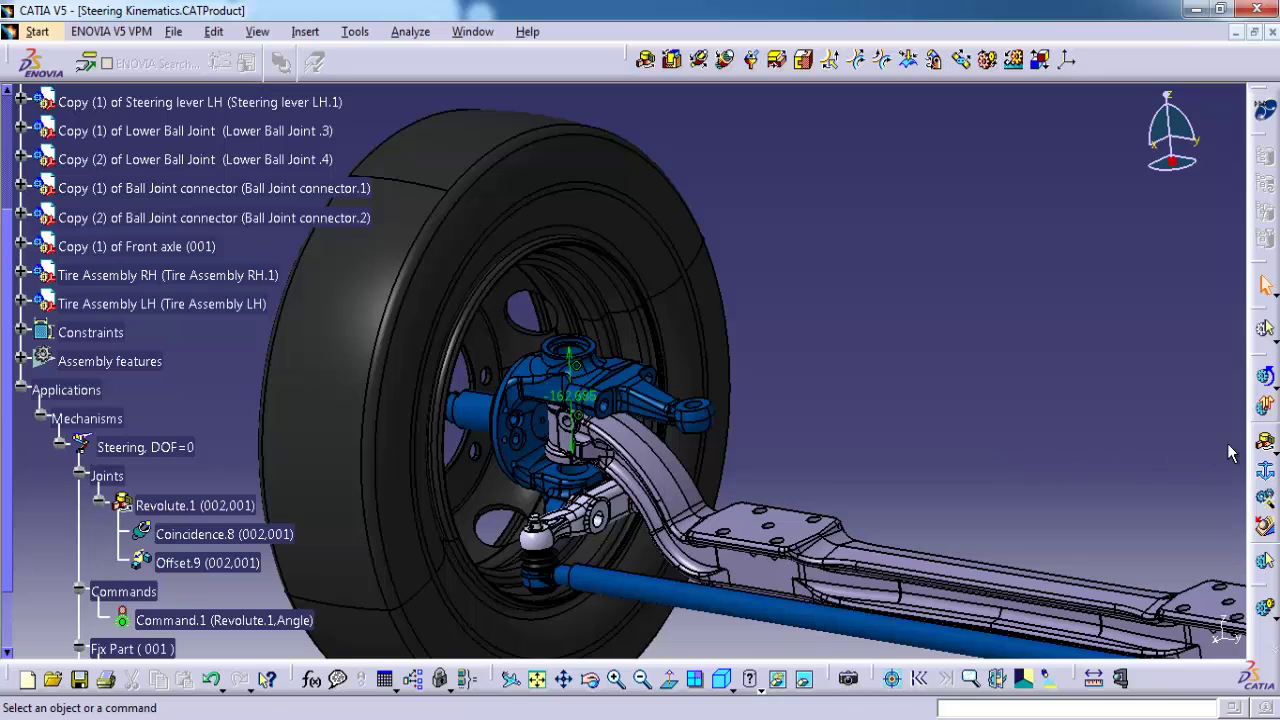
Step: Simulate the knuckle's rotation within the new joint limits up to 40, reset it and end the simulation
click(1265, 380)
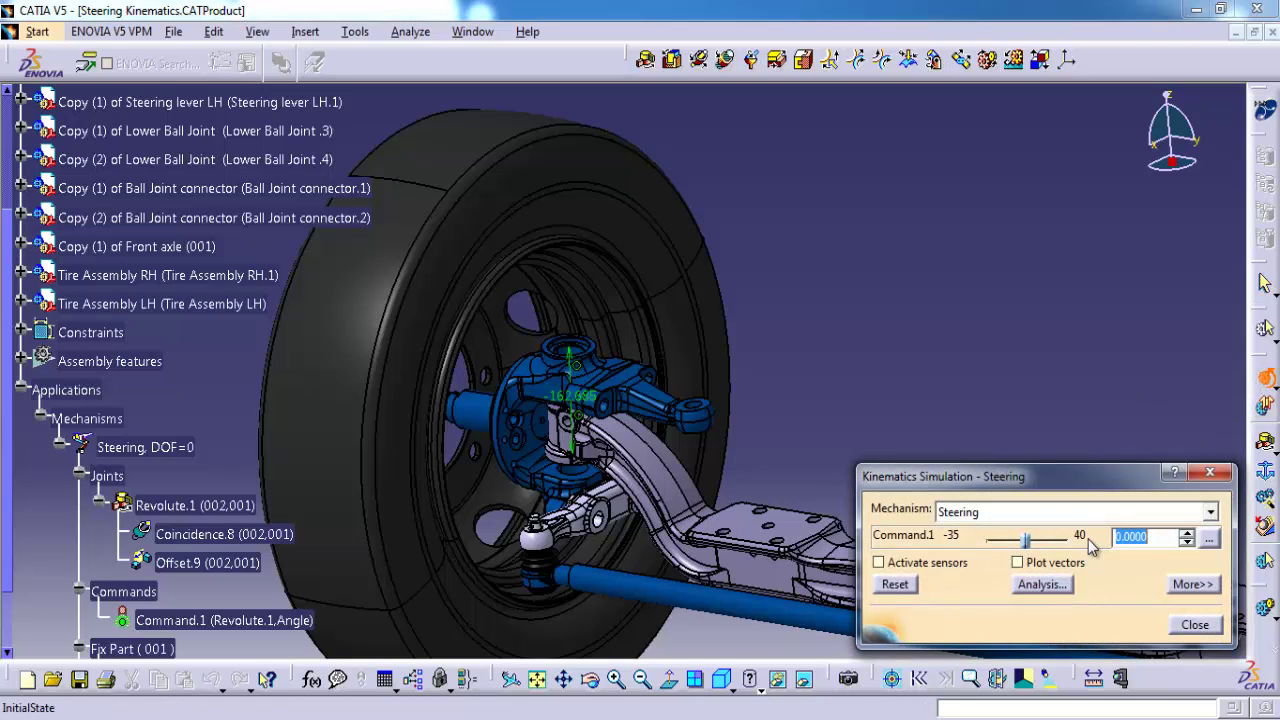
click(1027, 541)
drag(1027, 541, 1100, 552)
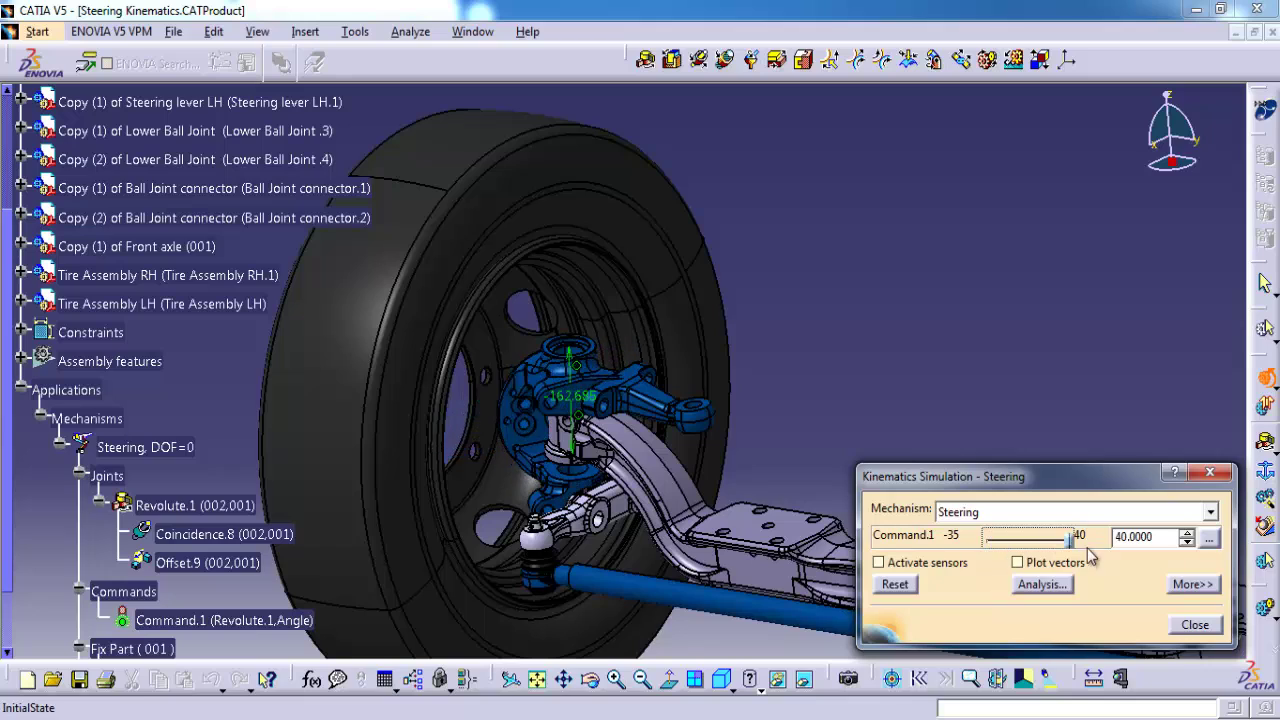
click(896, 586)
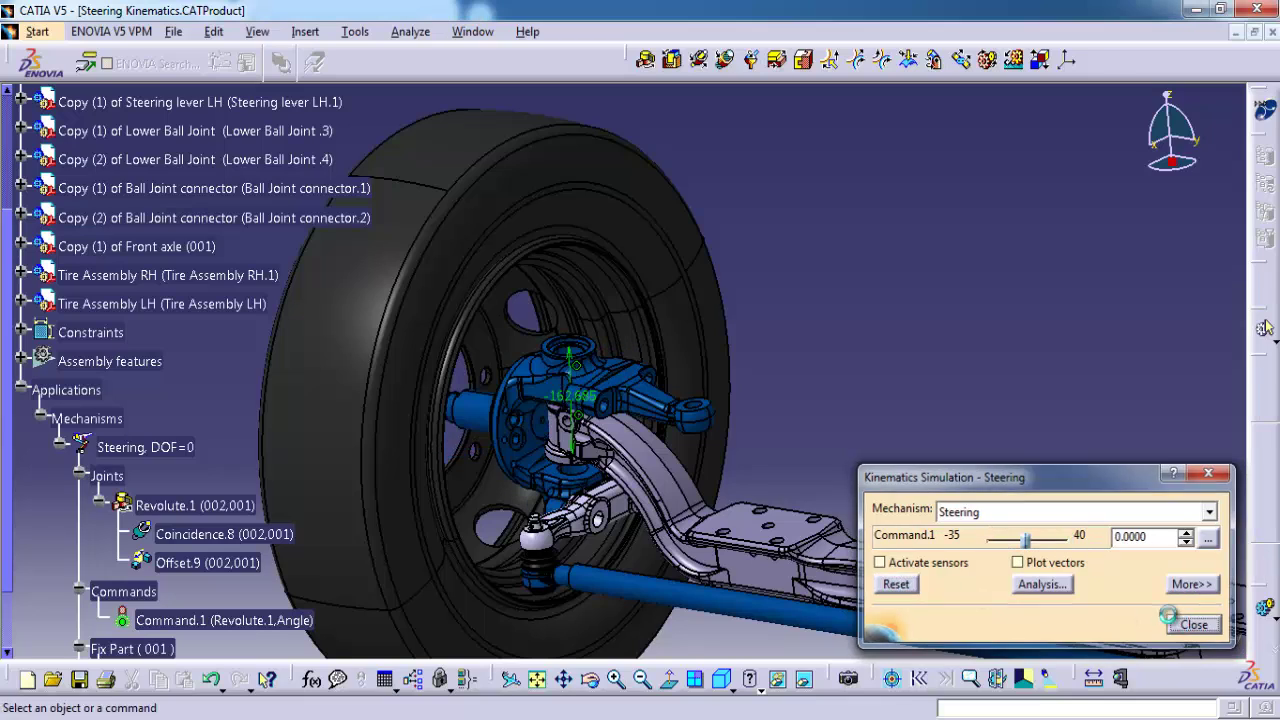
click(1195, 625)
Step: Create a rigid joint between knuckle LH (002) and Tire Assembly RH in the Steering mechanism
scroll(812, 510, up, 1)
middle_drag(812, 510, 684, 393)
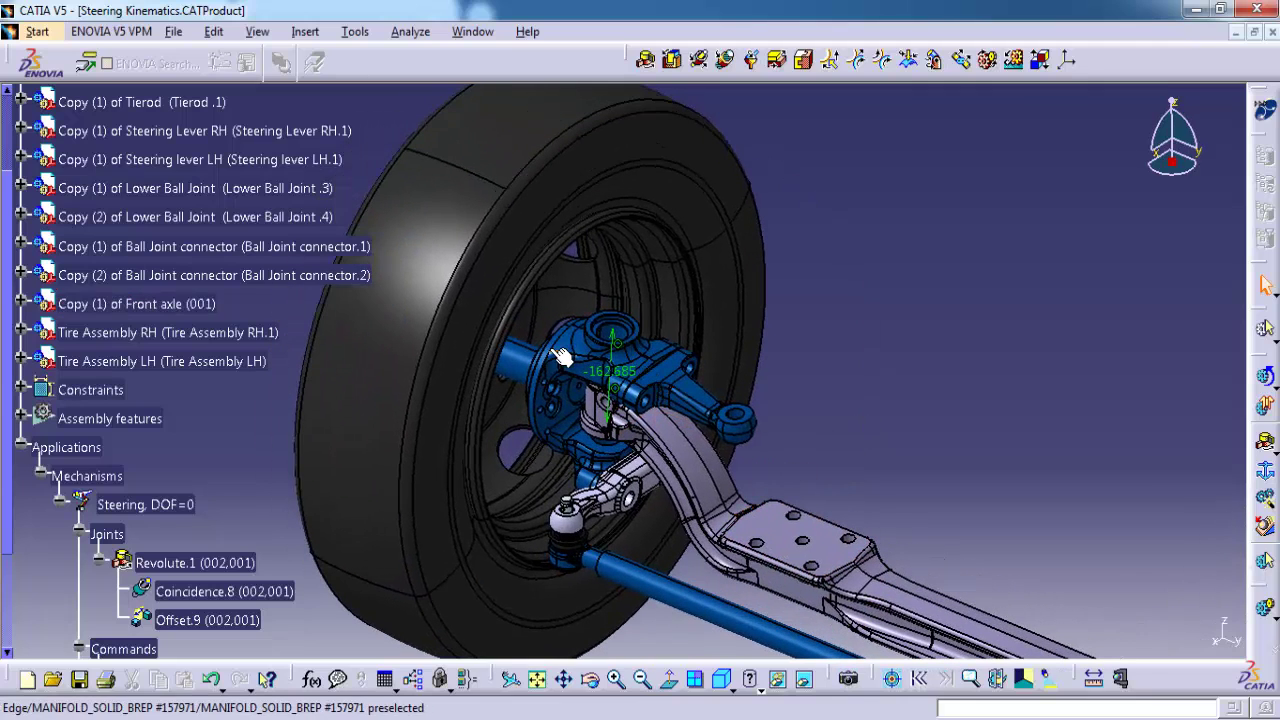
click(805, 62)
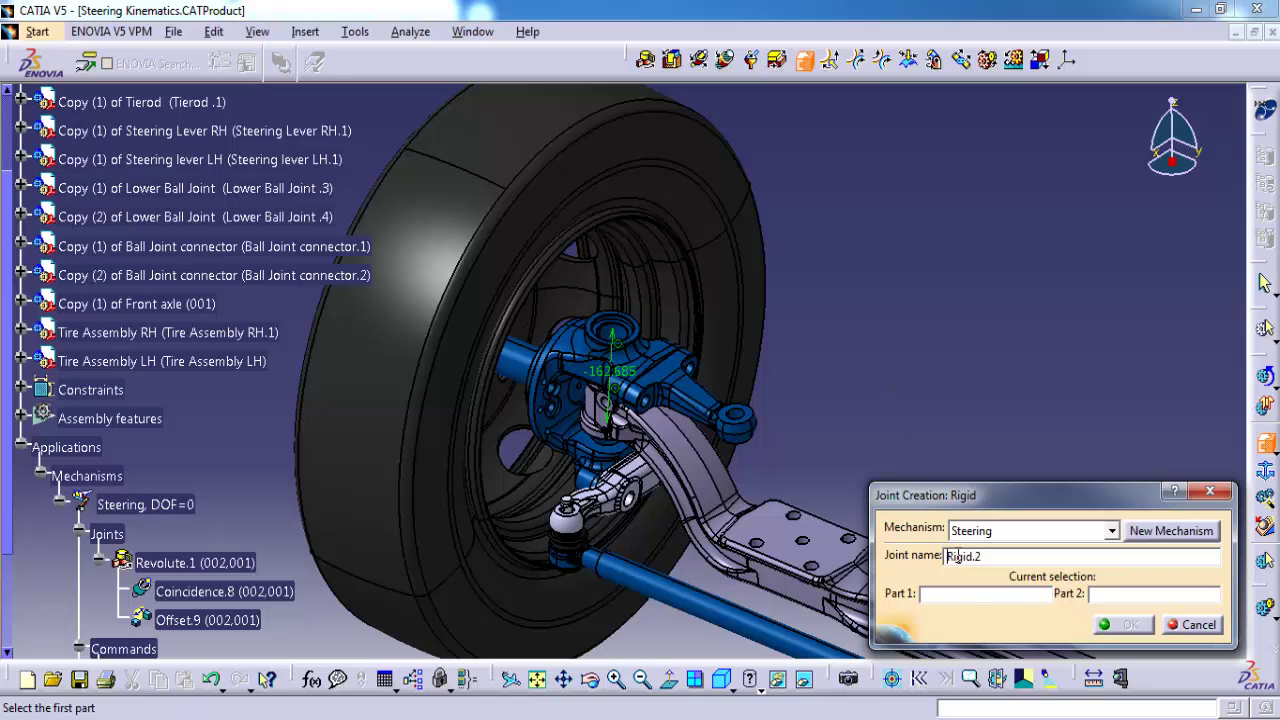
click(610, 395)
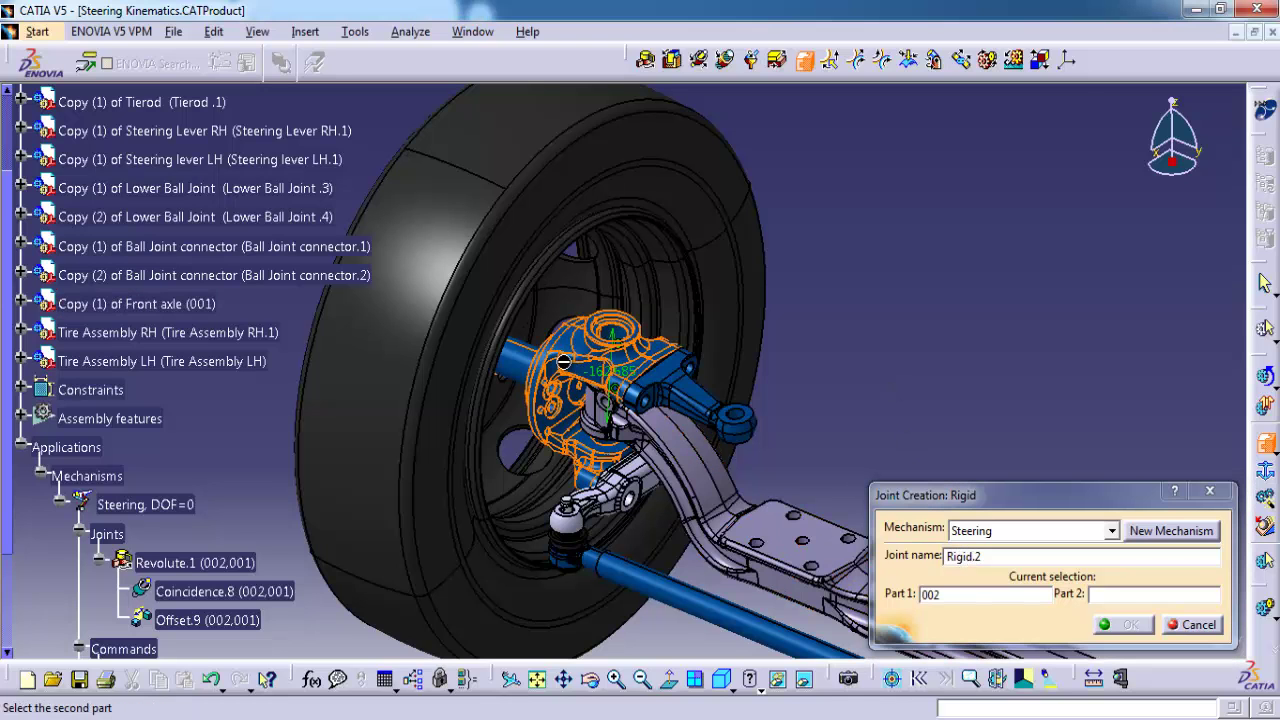
click(452, 390)
click(1127, 625)
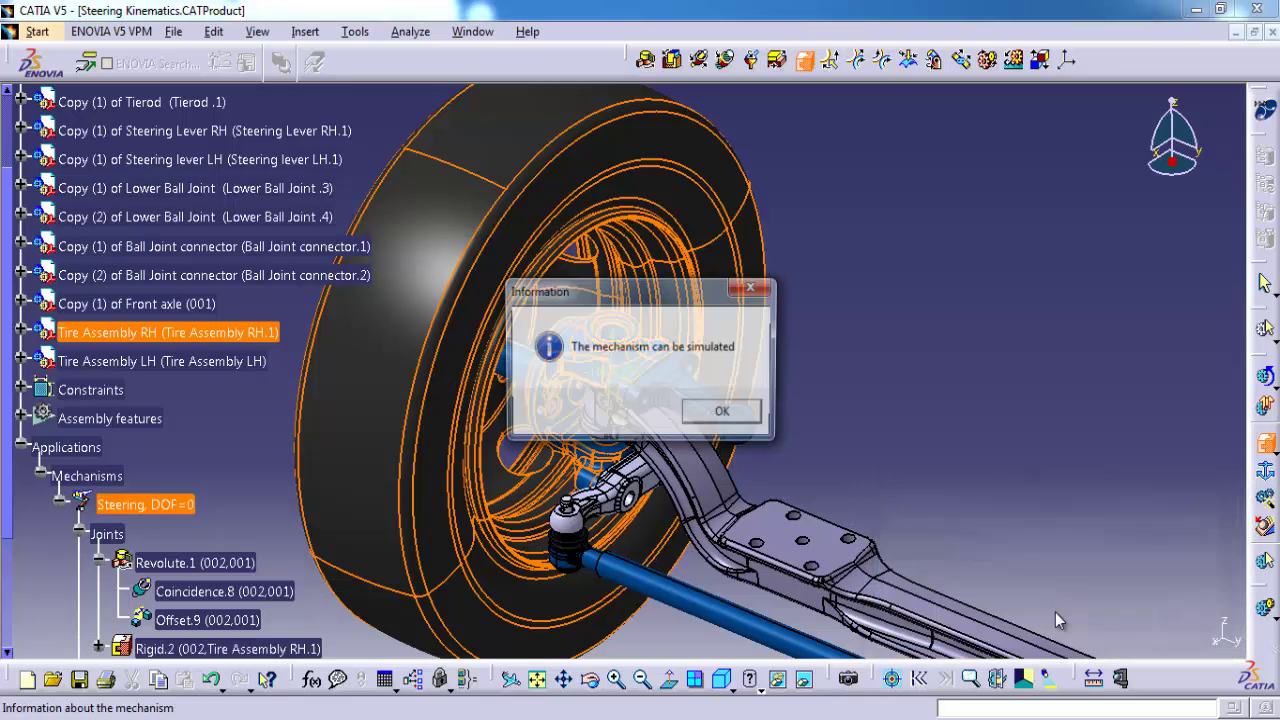
click(738, 414)
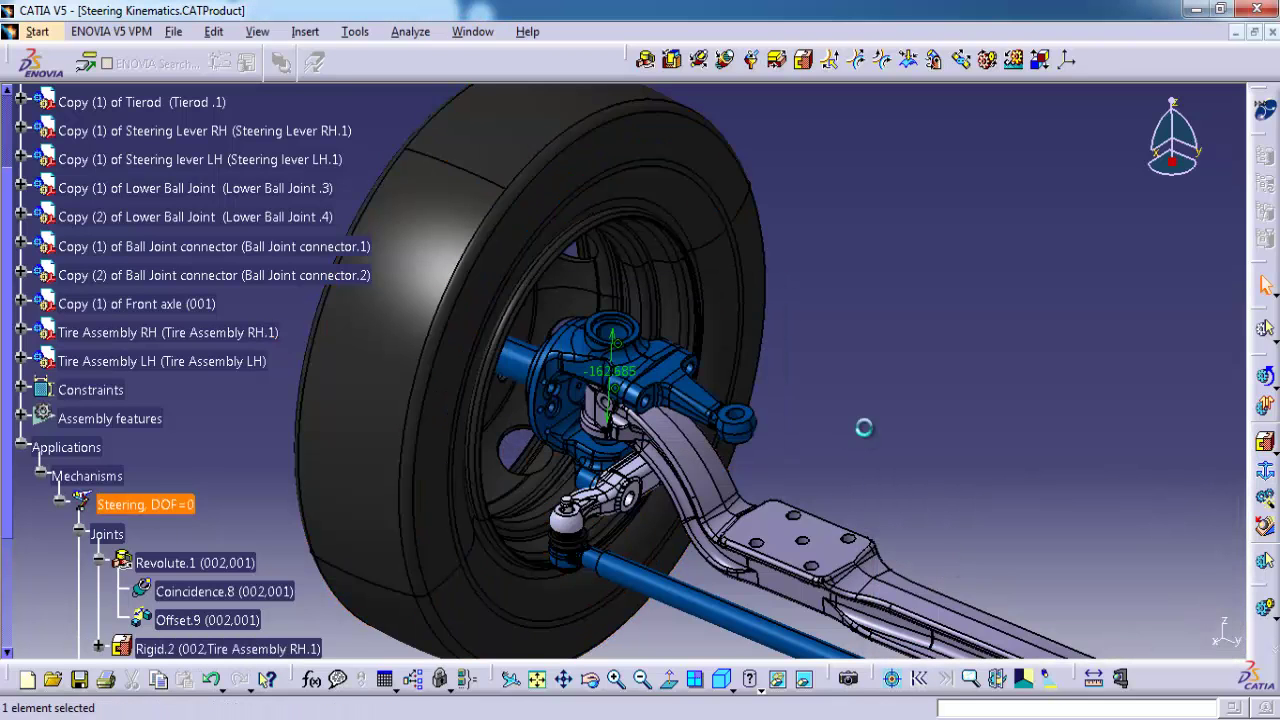
Step: Simulate the knuckle and attached tire together by moving Command.1 to 40, reset it and end the simulation
middle_drag(851, 426, 866, 438)
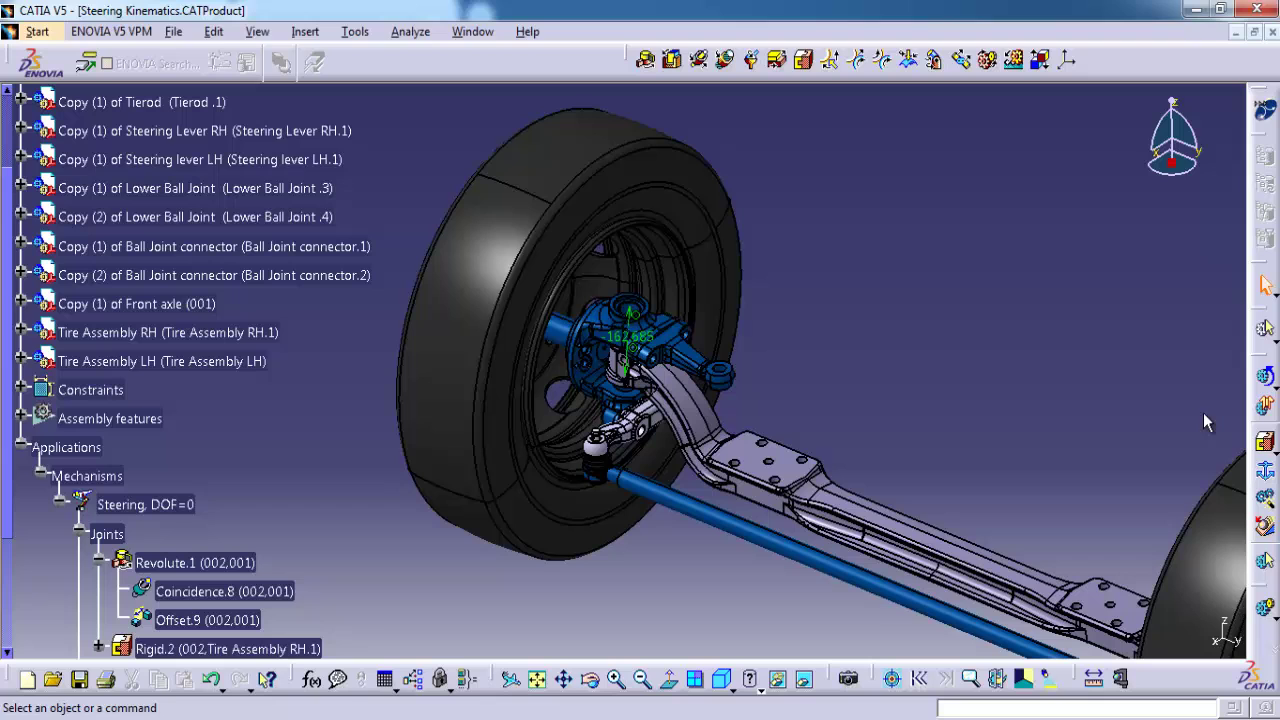
click(1265, 376)
drag(1027, 545, 1075, 535)
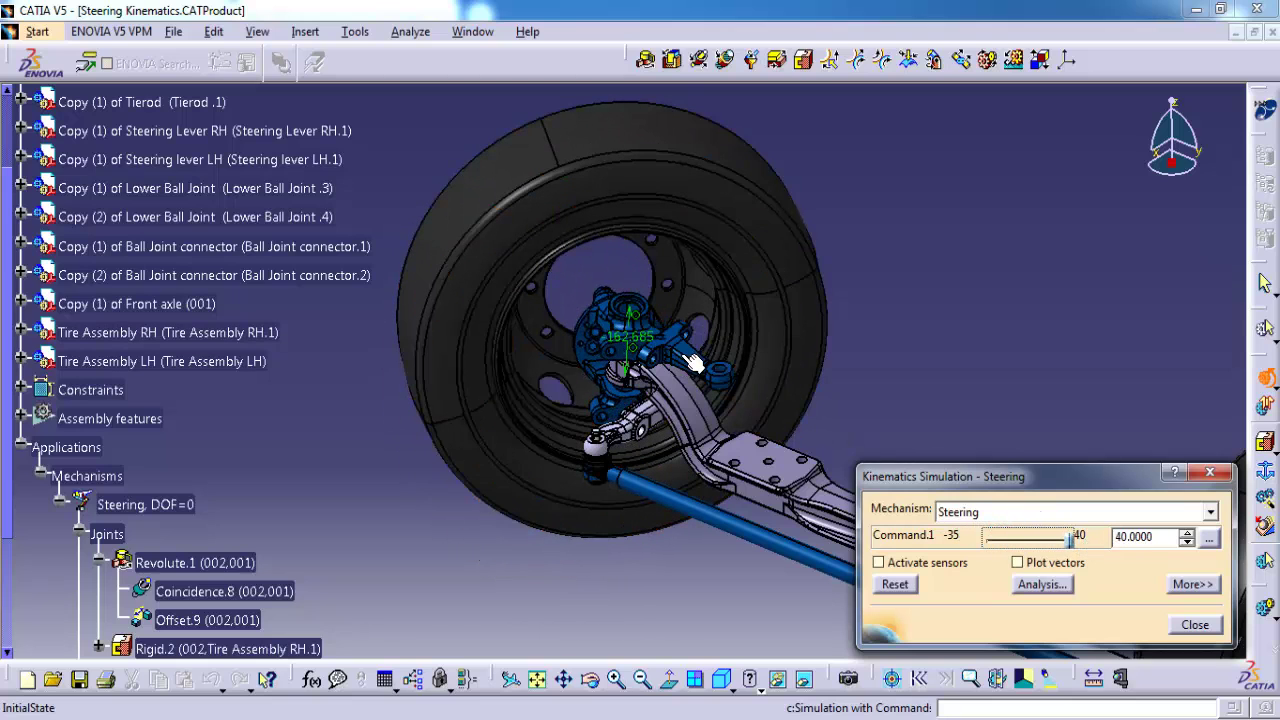
click(896, 585)
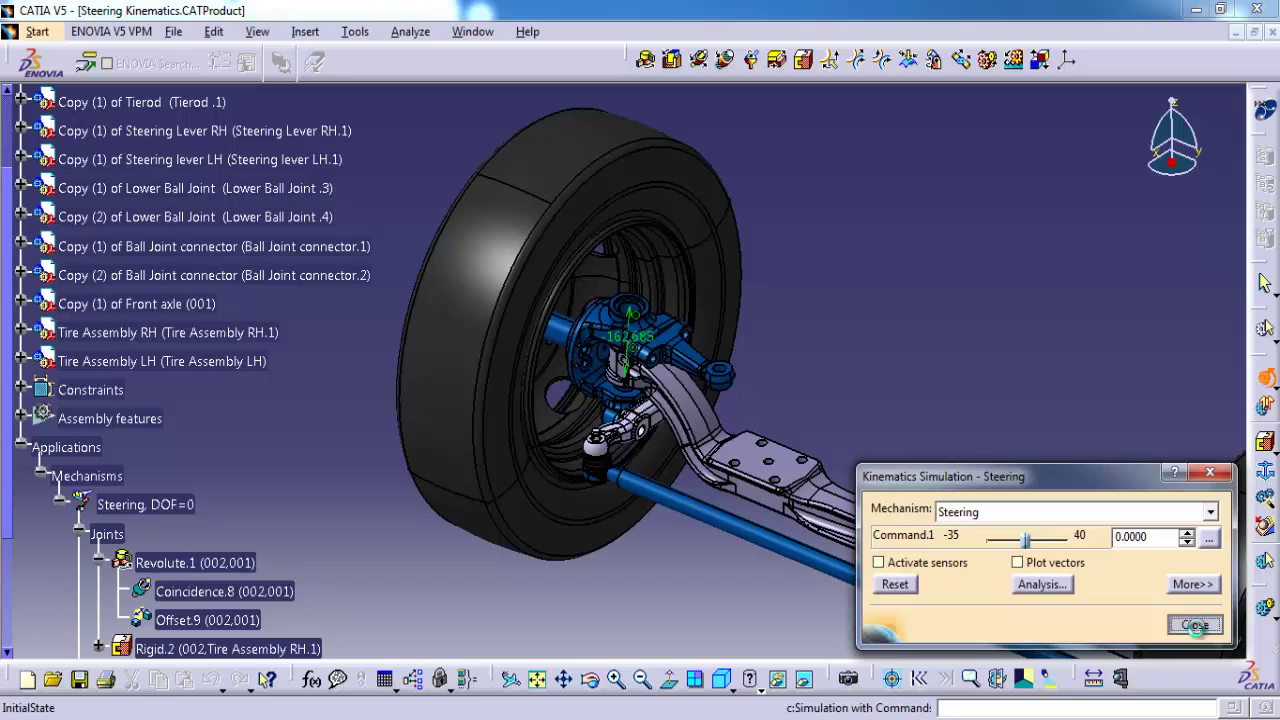
click(1194, 624)
Step: Create a rigid joint between knuckle LH (002) and the knuckle lever (004) in the Steering mechanism
middle_drag(702, 570, 761, 482)
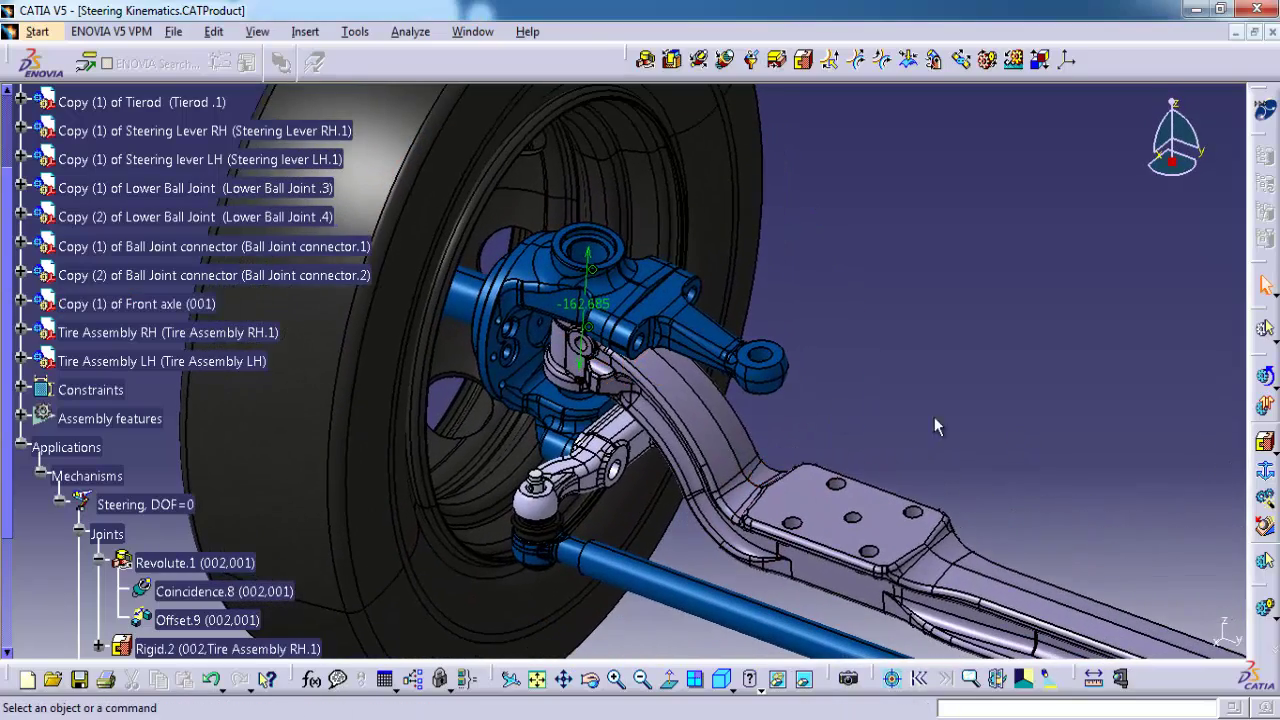
click(805, 61)
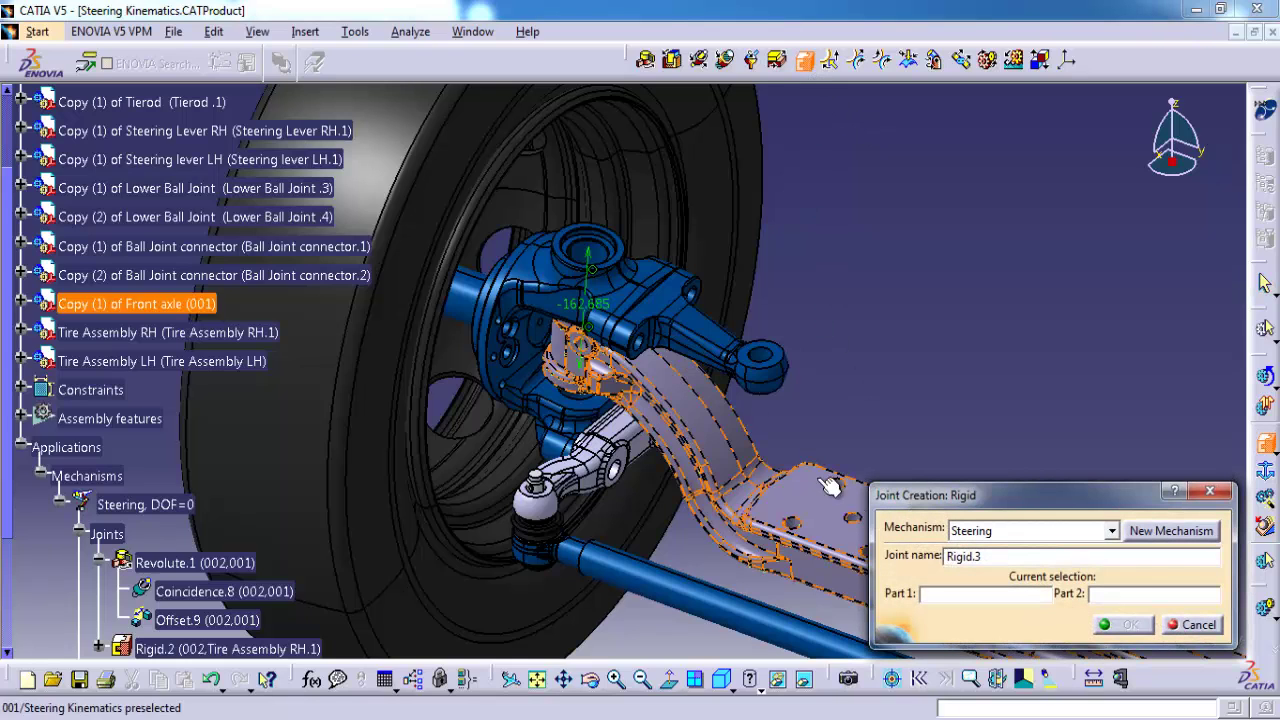
click(624, 301)
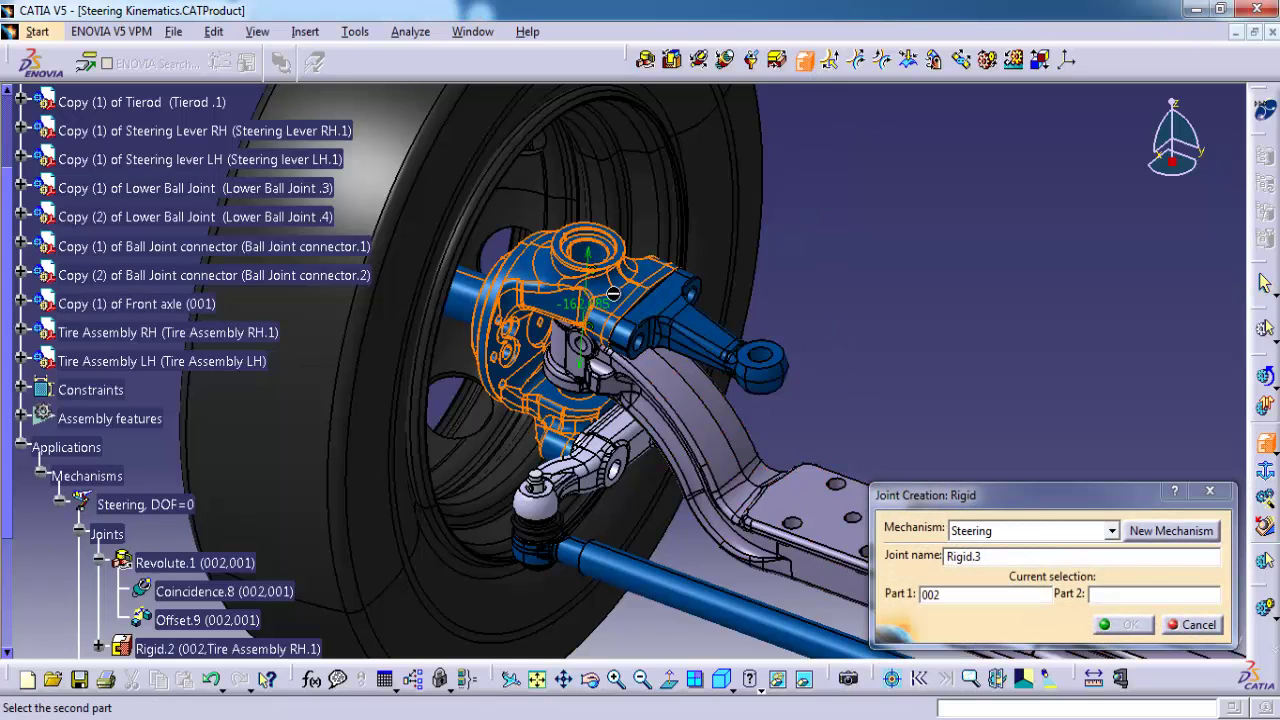
click(705, 341)
click(1129, 625)
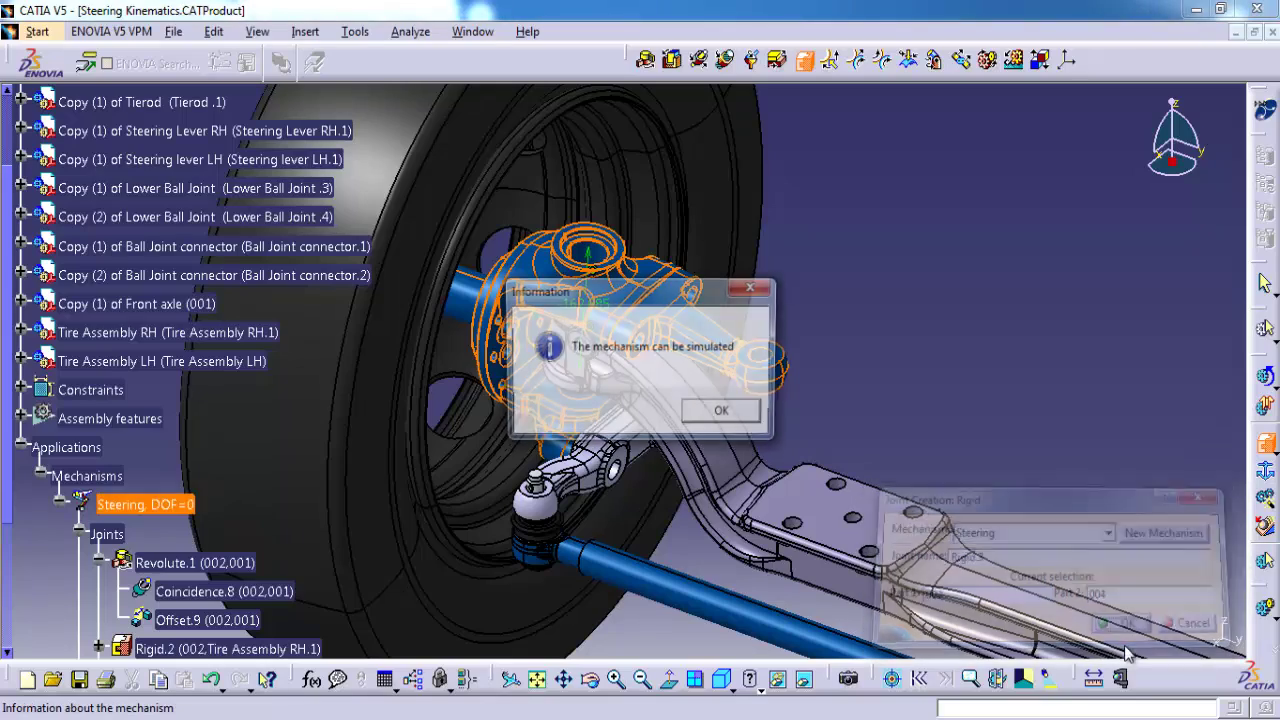
click(724, 414)
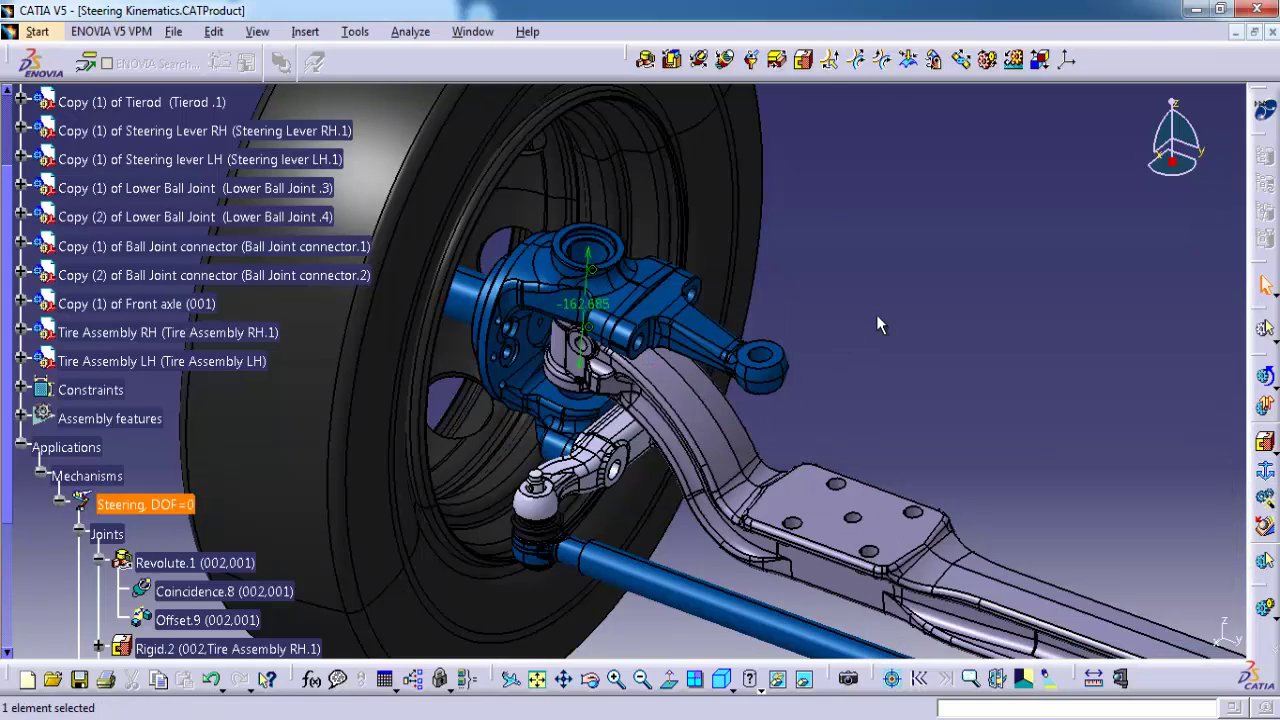
Step: Create a rigid joint between knuckle LH (002) and Steering lever LH.1 in the Steering mechanism
click(805, 61)
middle_drag(705, 398, 712, 364)
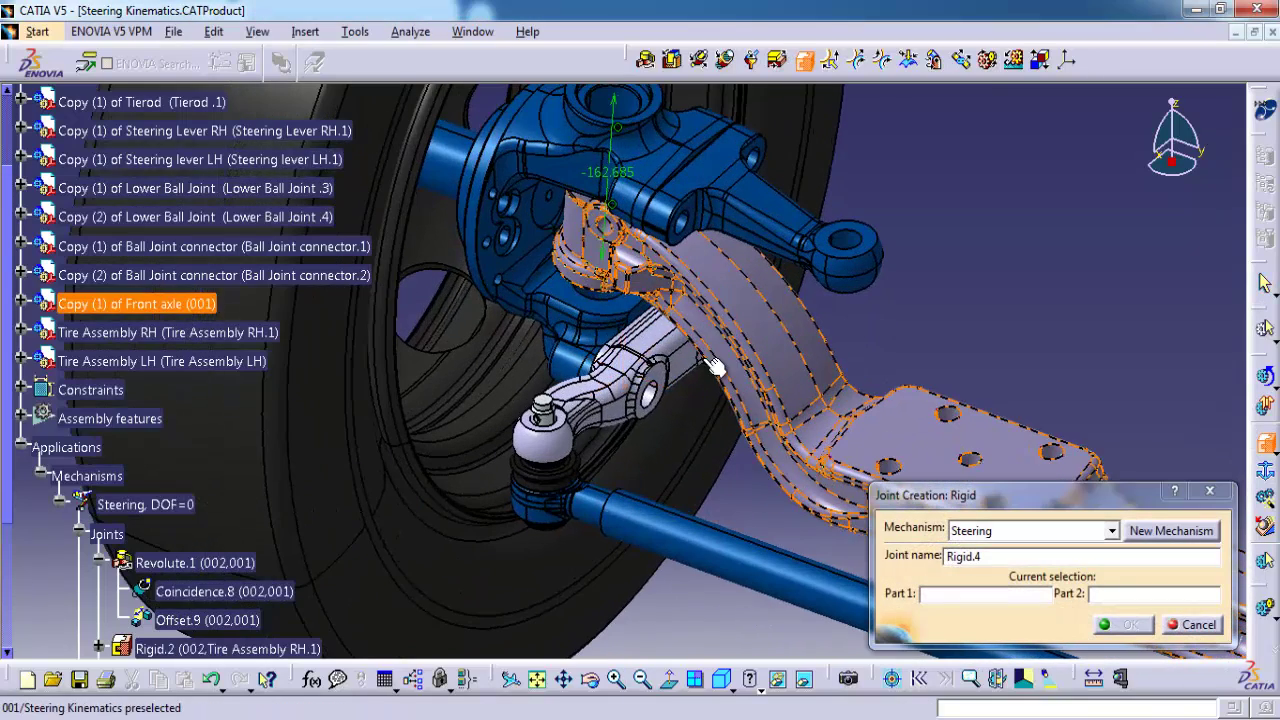
click(595, 332)
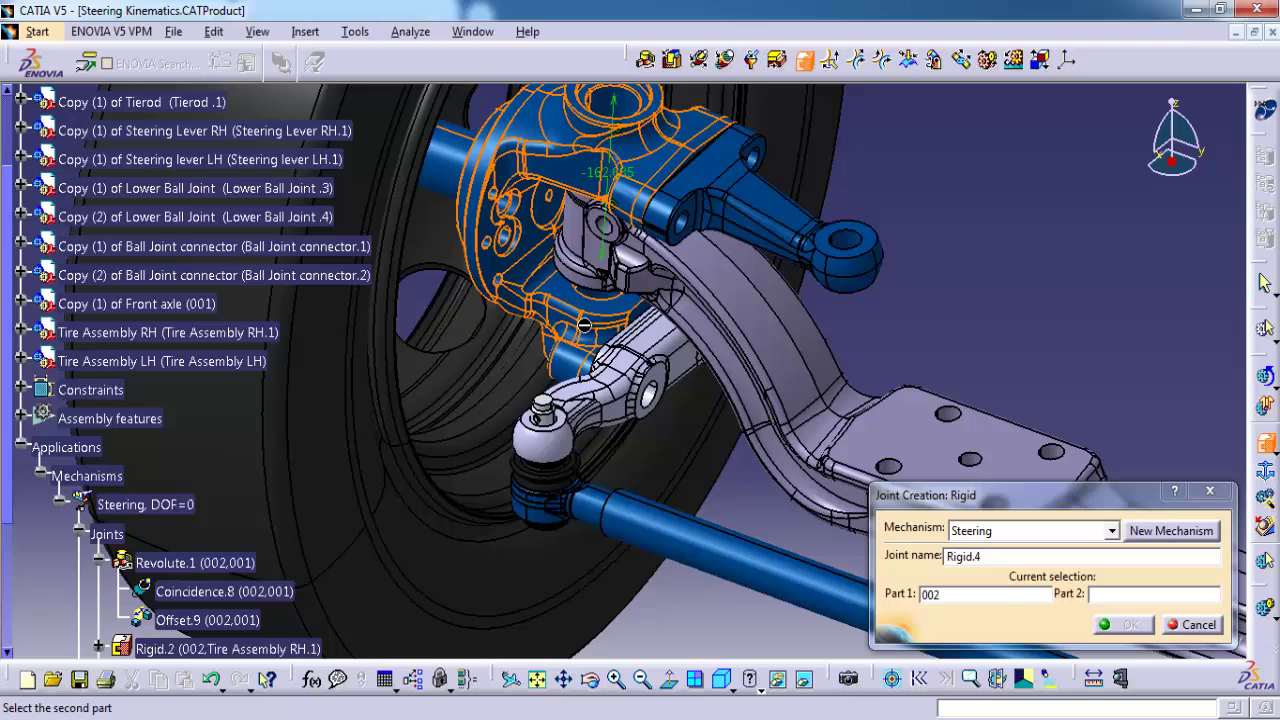
click(648, 392)
click(1122, 626)
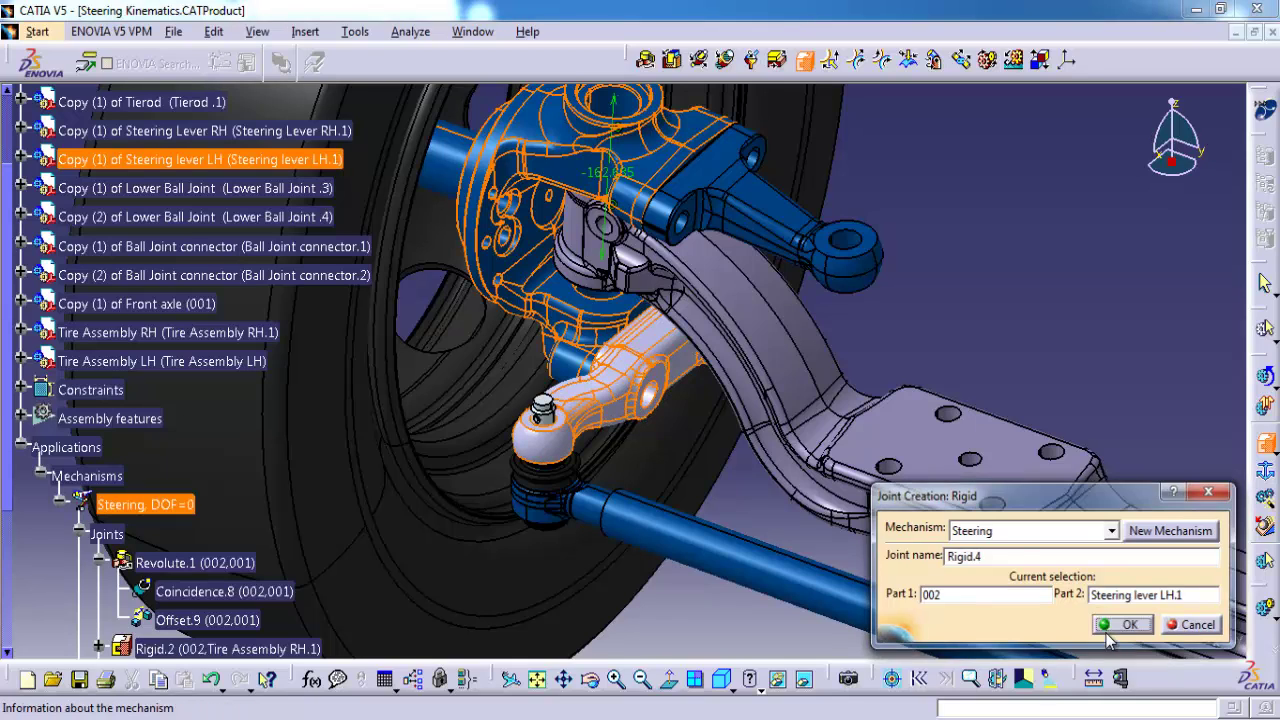
click(722, 413)
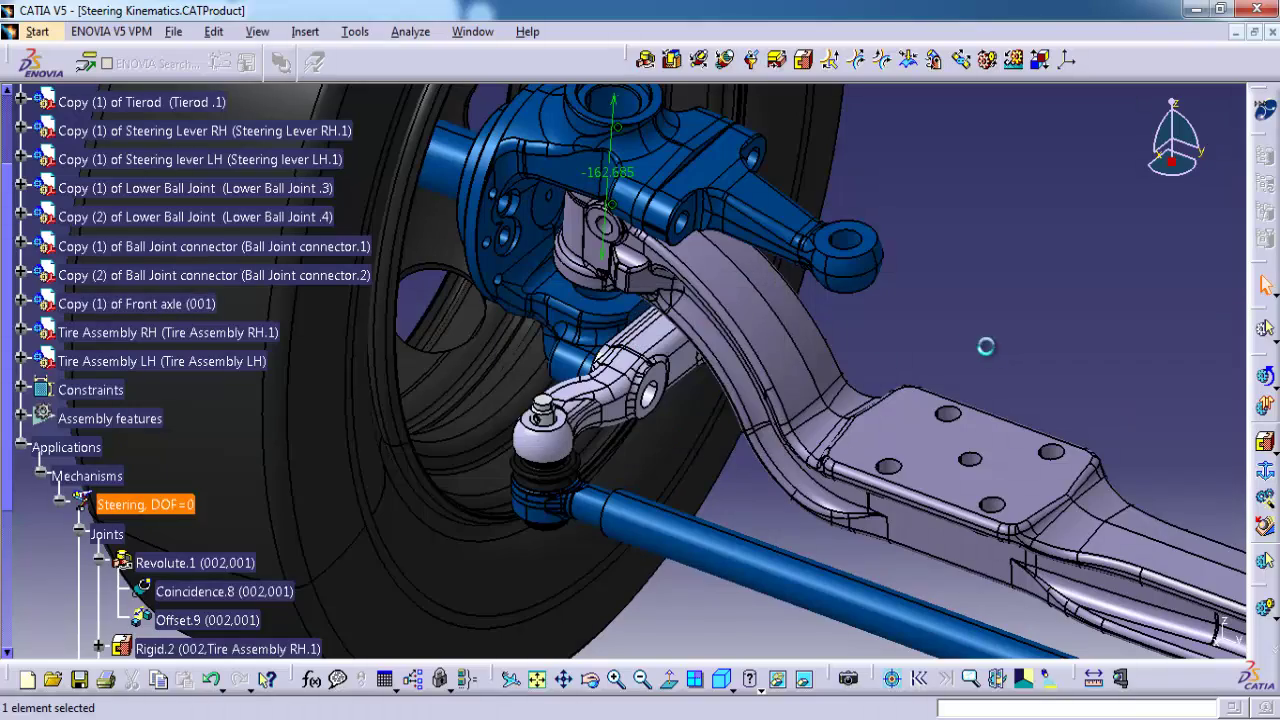
Step: Create a rigid joint between Lower Ball Joint .3 and Steering lever LH.1 in the Steering mechanism
middle_drag(624, 503, 640, 395)
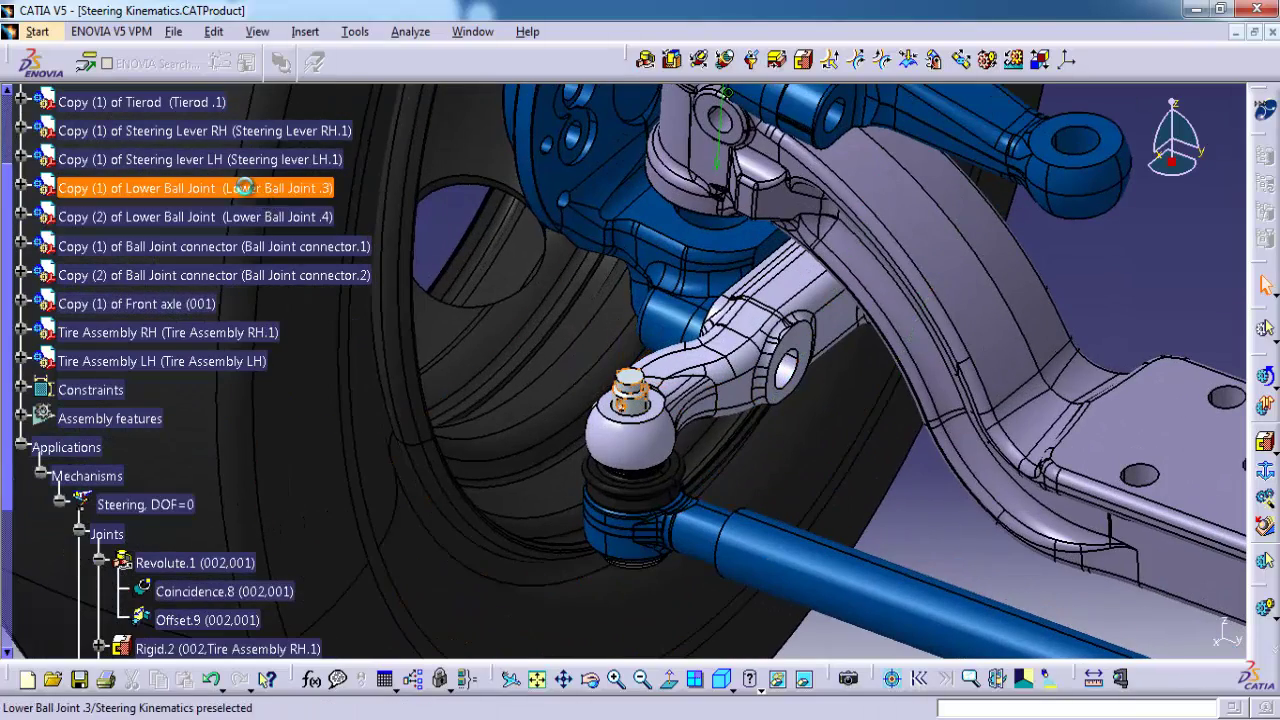
click(632, 395)
click(941, 526)
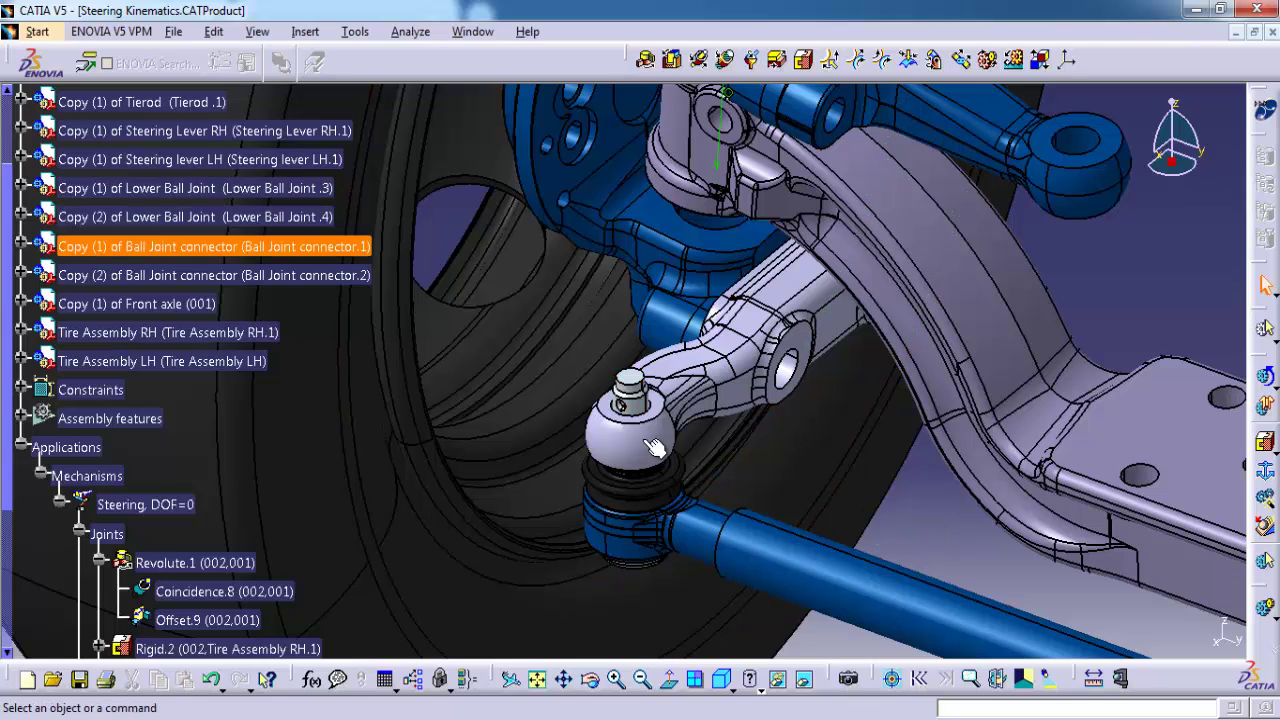
click(803, 60)
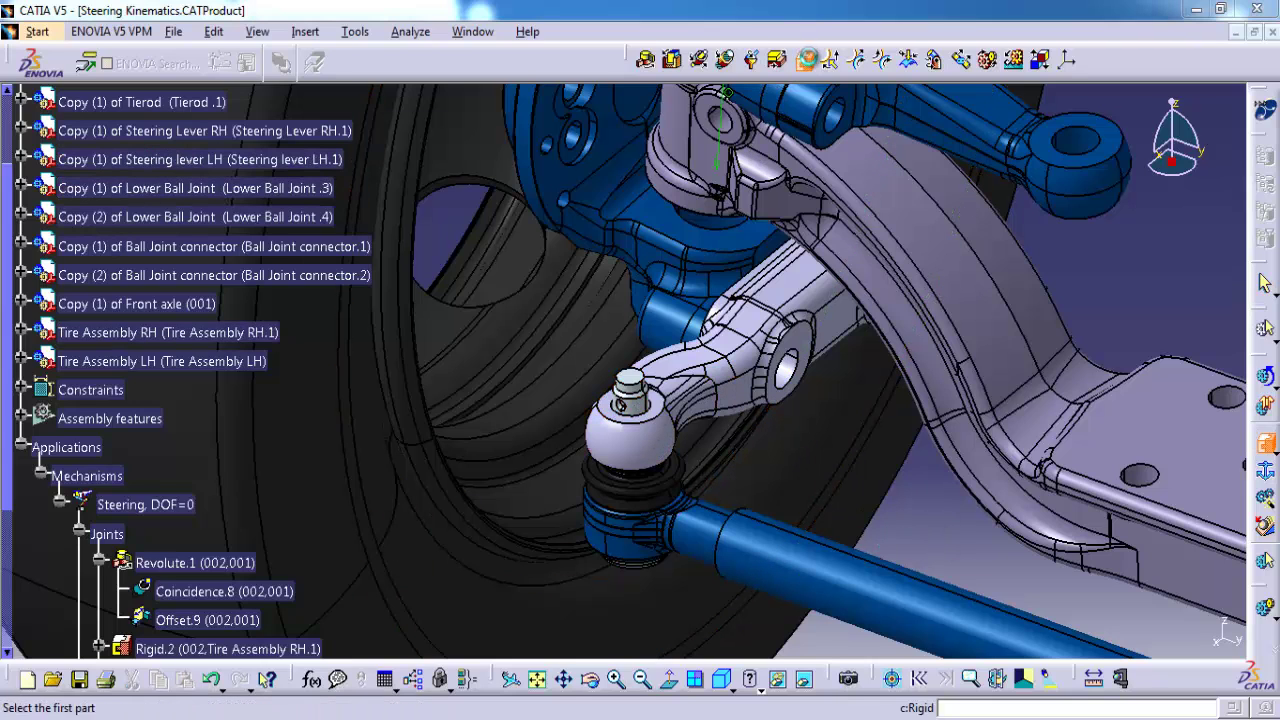
click(630, 395)
click(732, 380)
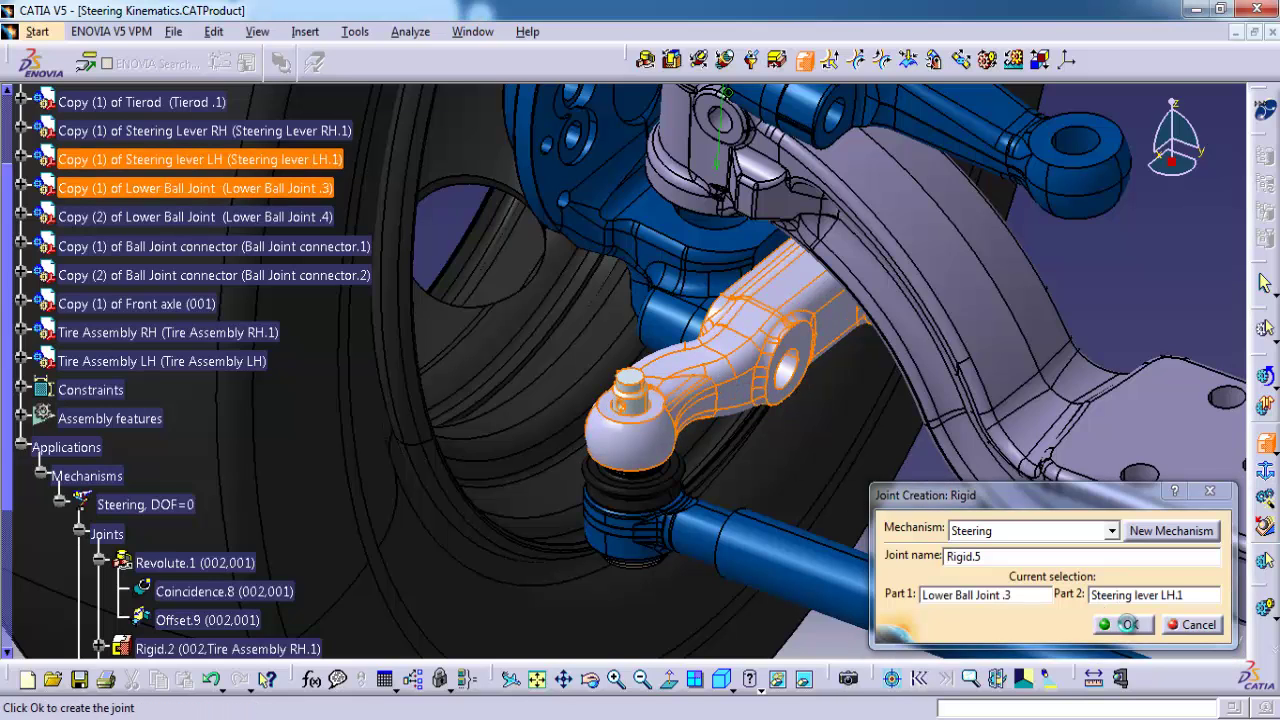
click(1127, 624)
click(722, 418)
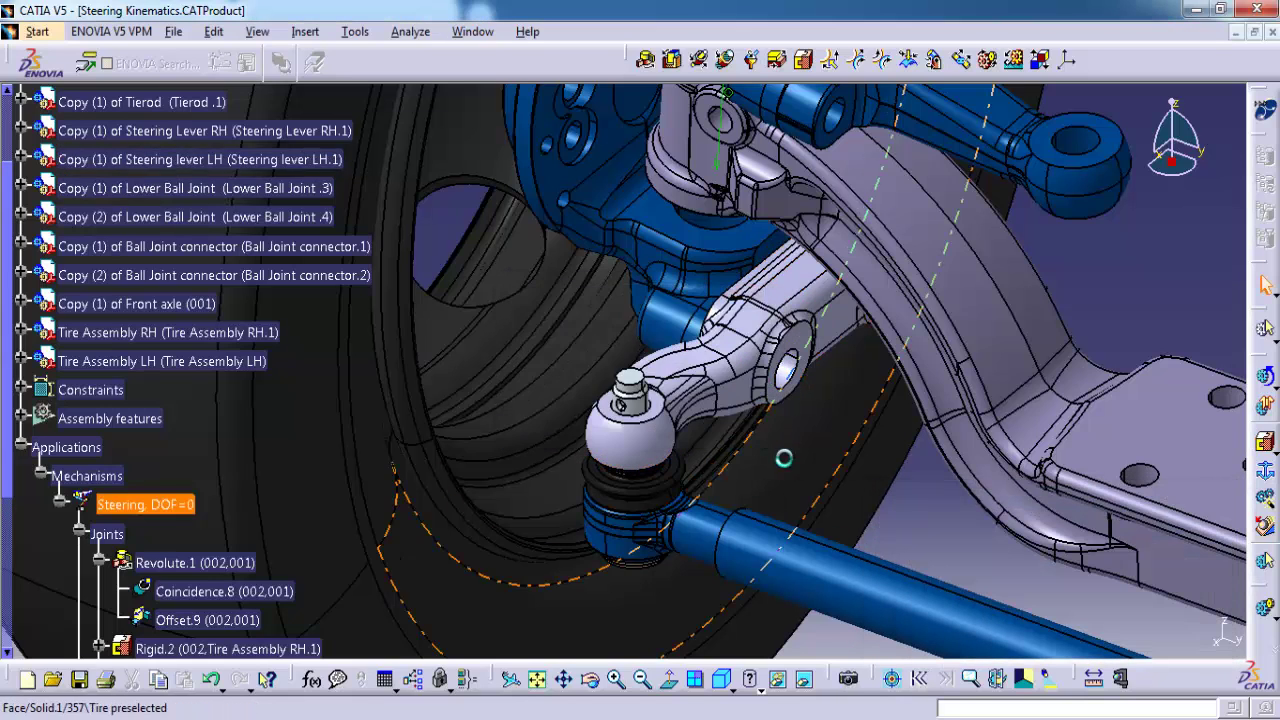
Step: Simulate the wheel, knuckle and levers together by moving Command.1 to -35, reset it and end the simulation
scroll(786, 457, up, 1)
middle_drag(786, 457, 745, 568)
click(766, 537)
click(729, 558)
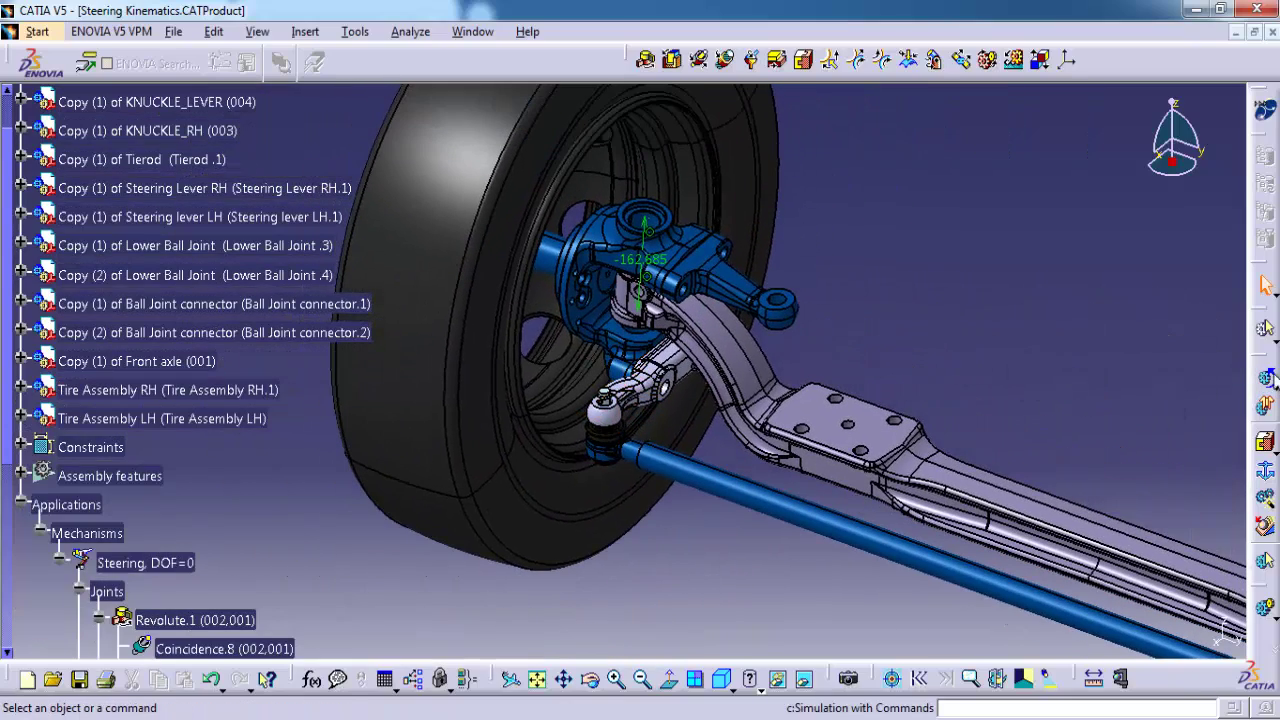
middle_drag(907, 375, 945, 458)
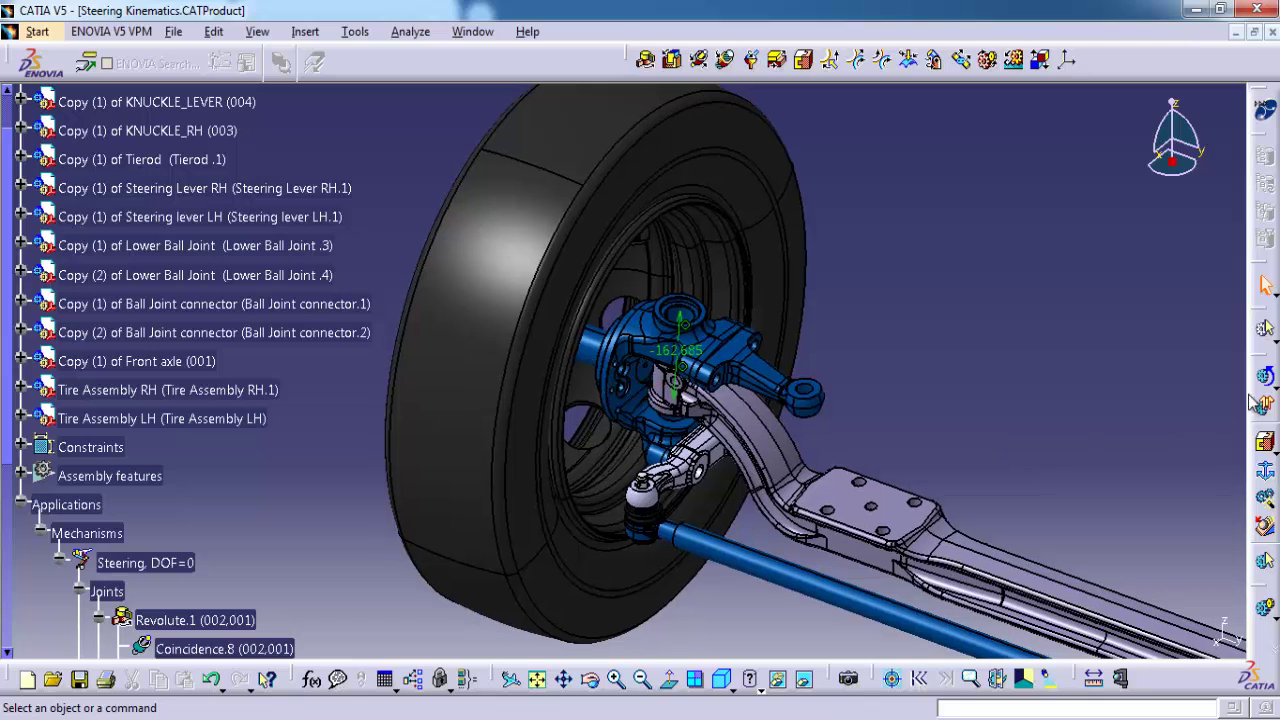
click(1264, 378)
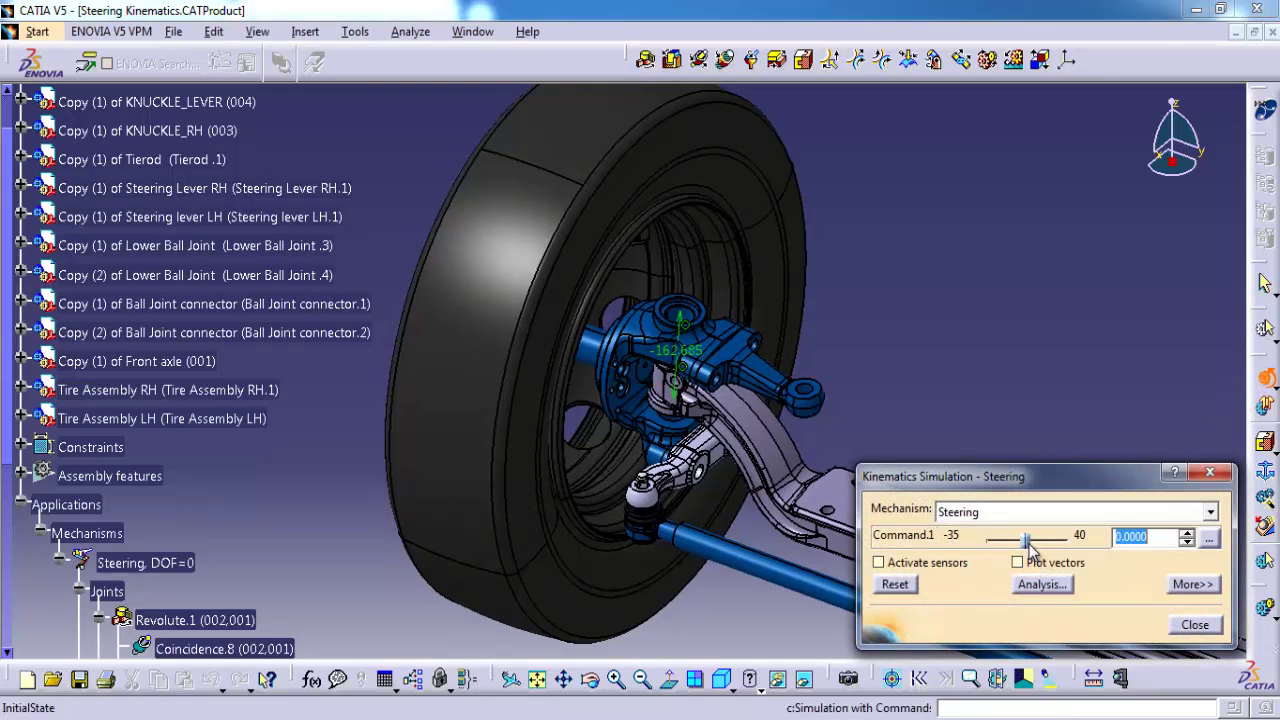
drag(1027, 542, 965, 565)
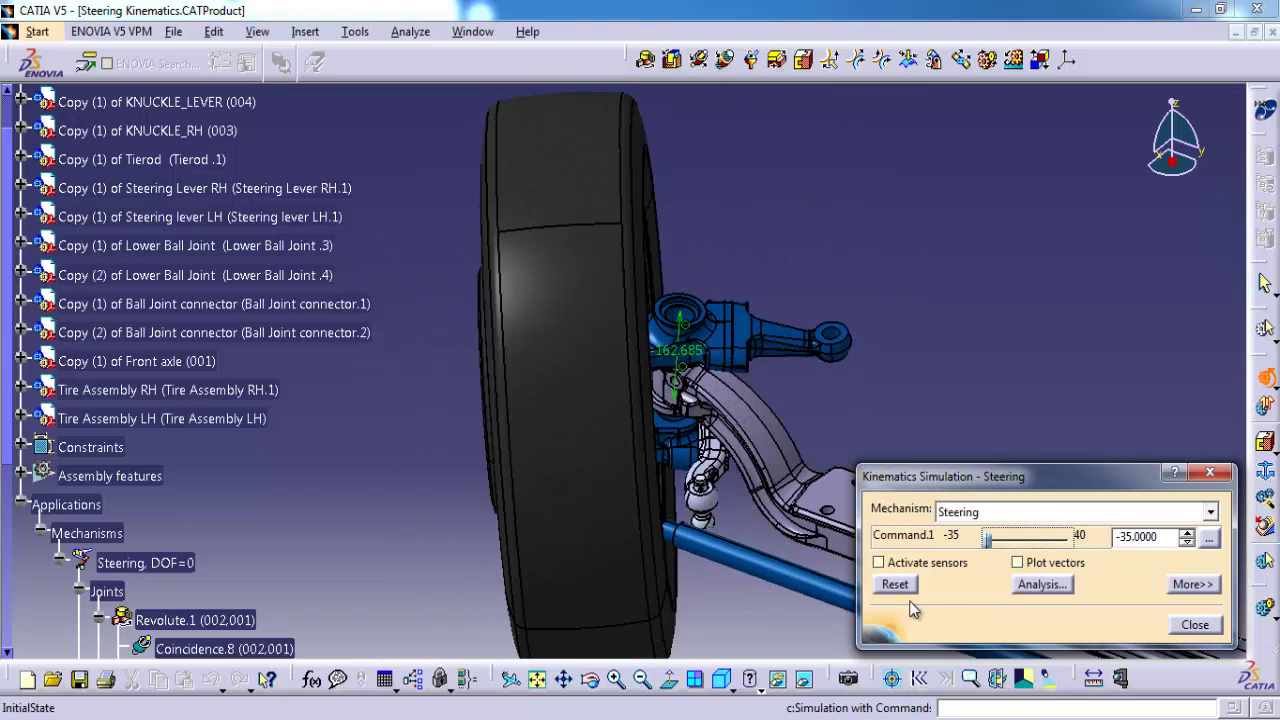
click(895, 585)
click(1176, 620)
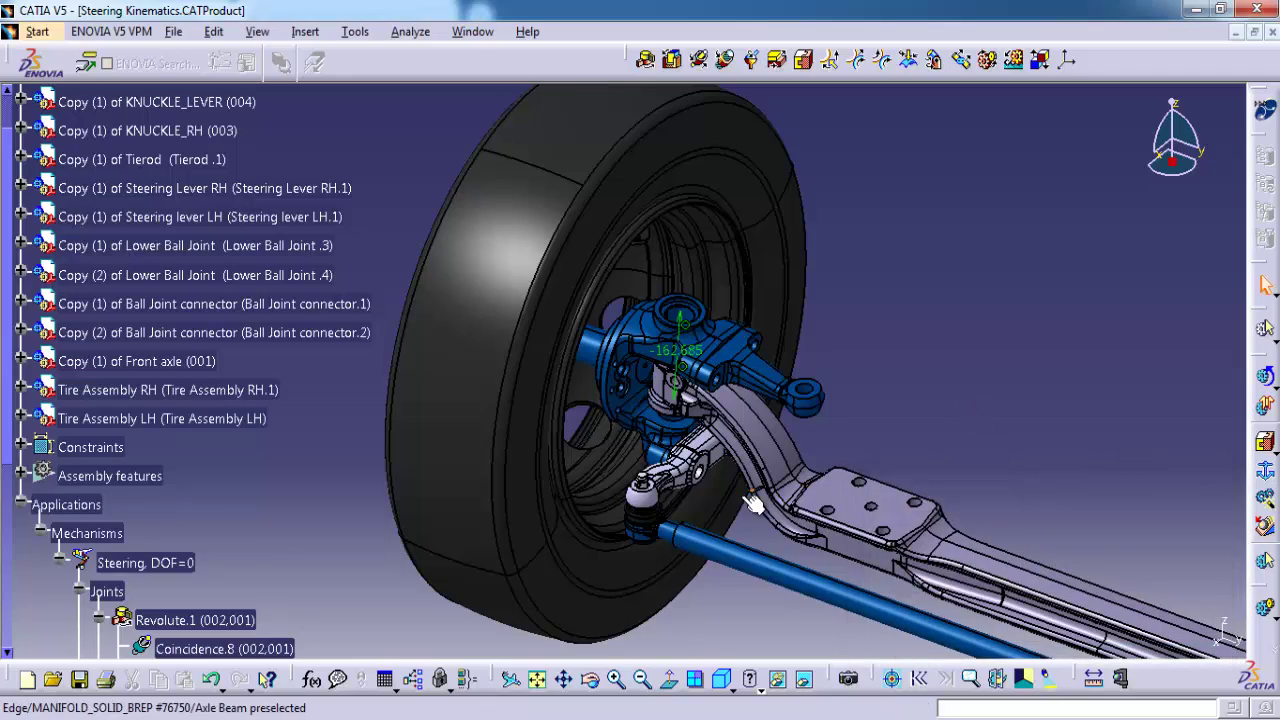
Step: Customize the view mode to display points by disabling the No points option
middle_drag(755, 505, 718, 375)
middle_drag(694, 491, 657, 480)
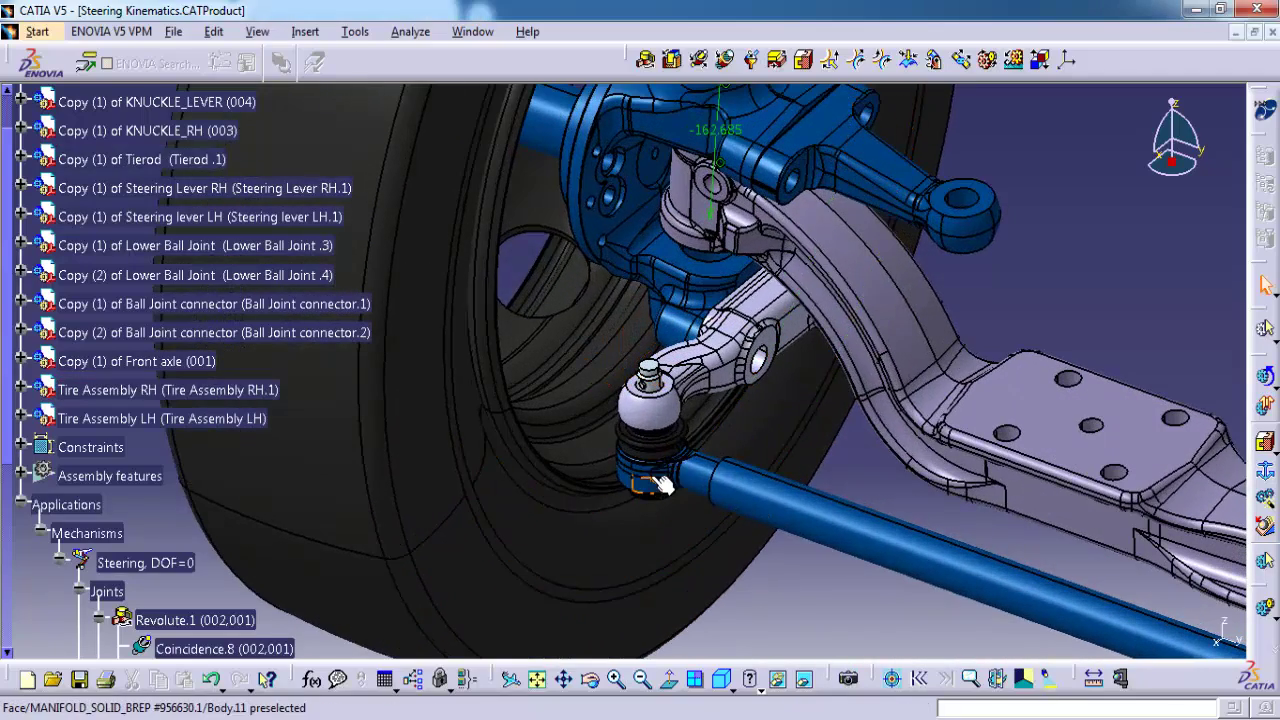
click(762, 683)
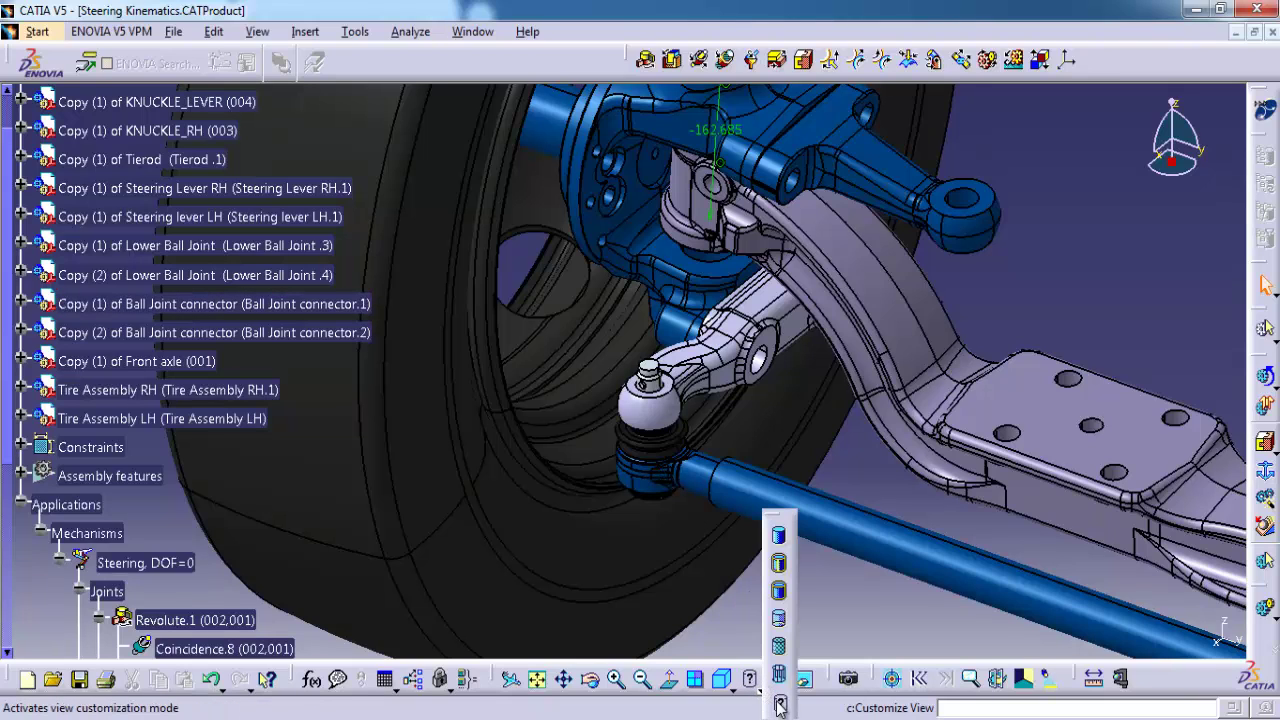
click(780, 706)
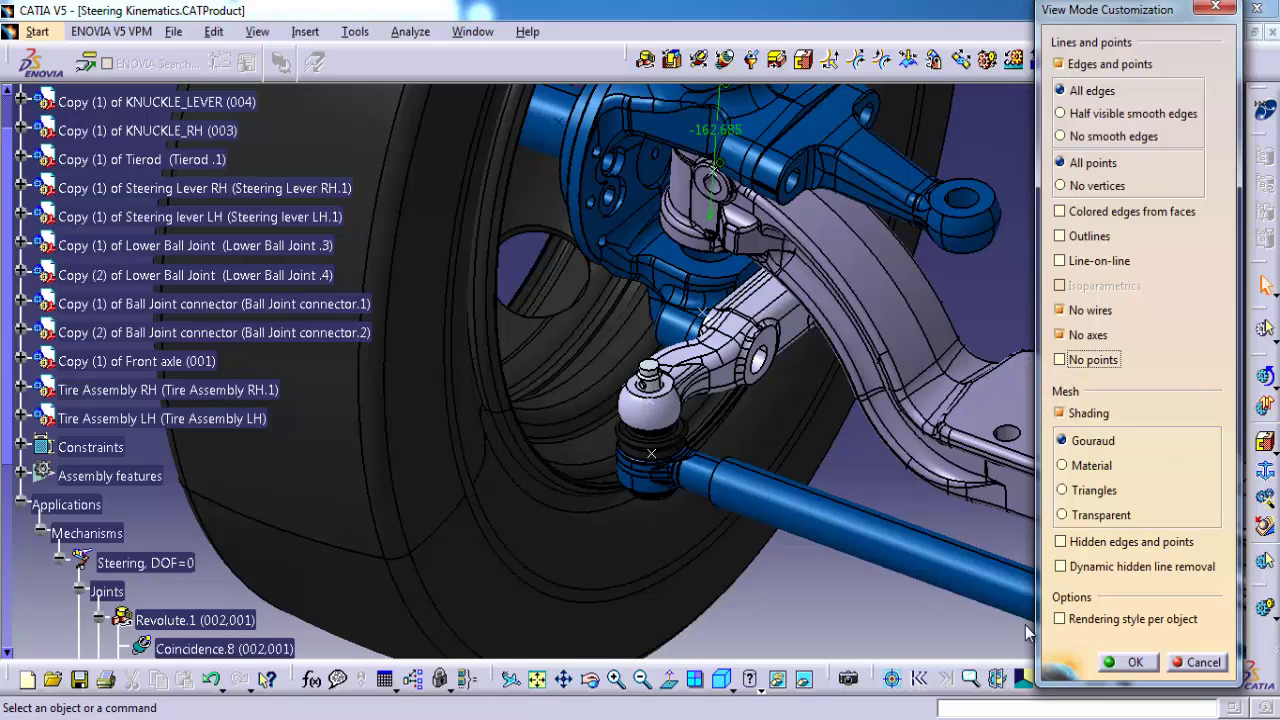
click(1127, 663)
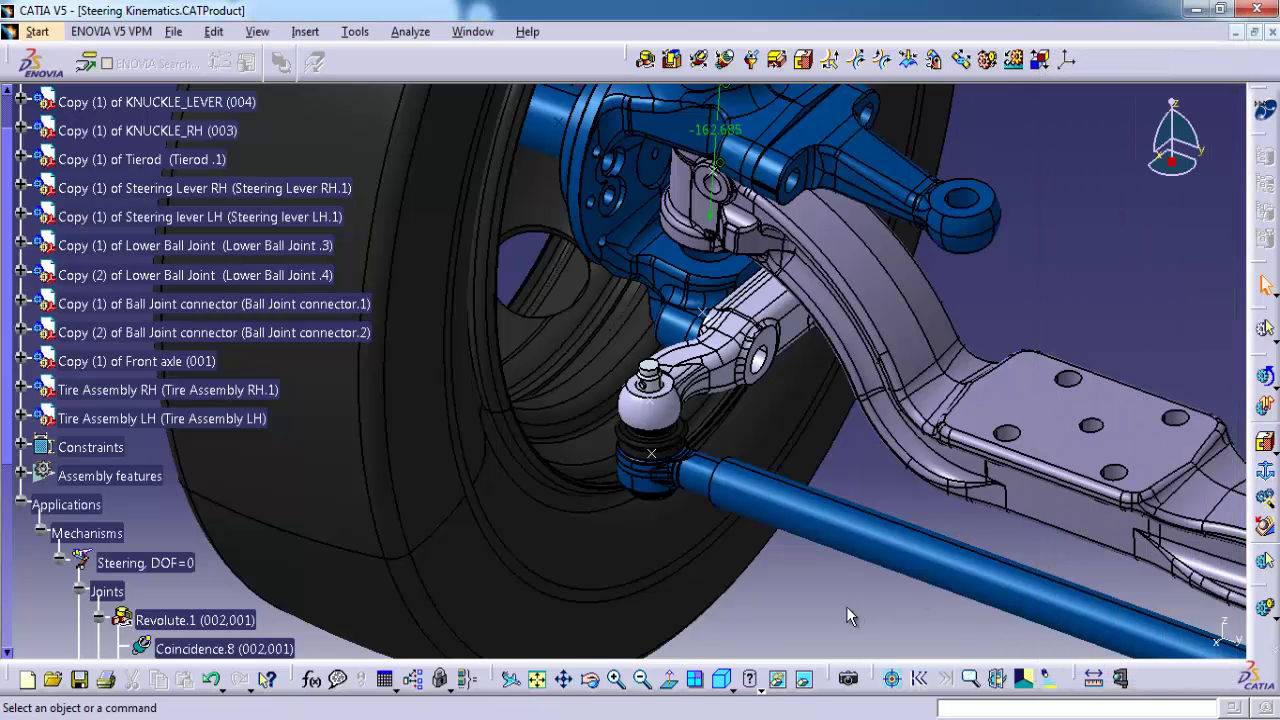
Step: Create a spherical joint between the points of Ball Joint connector.1 and Lower Ball Joint .3, hiding the connector only while picking the second point
middle_drag(801, 534, 710, 529)
middle_drag(622, 504, 681, 452)
scroll(760, 422, up, 1)
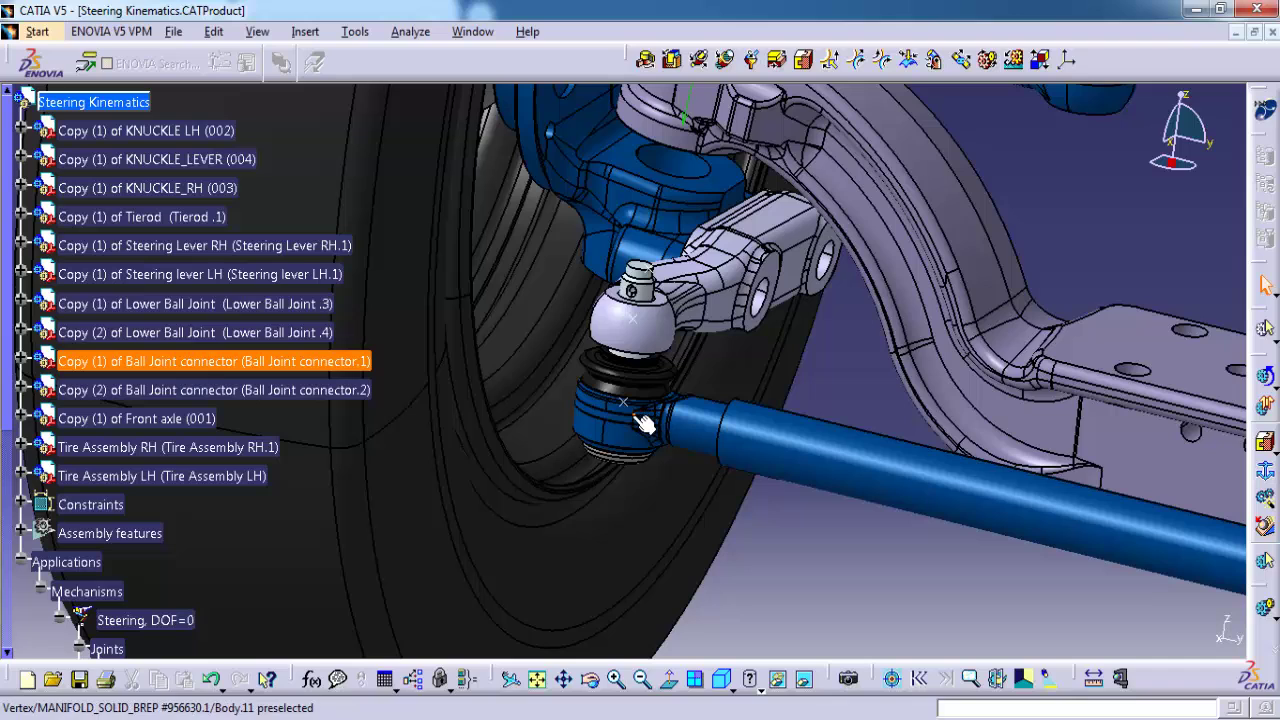
click(752, 62)
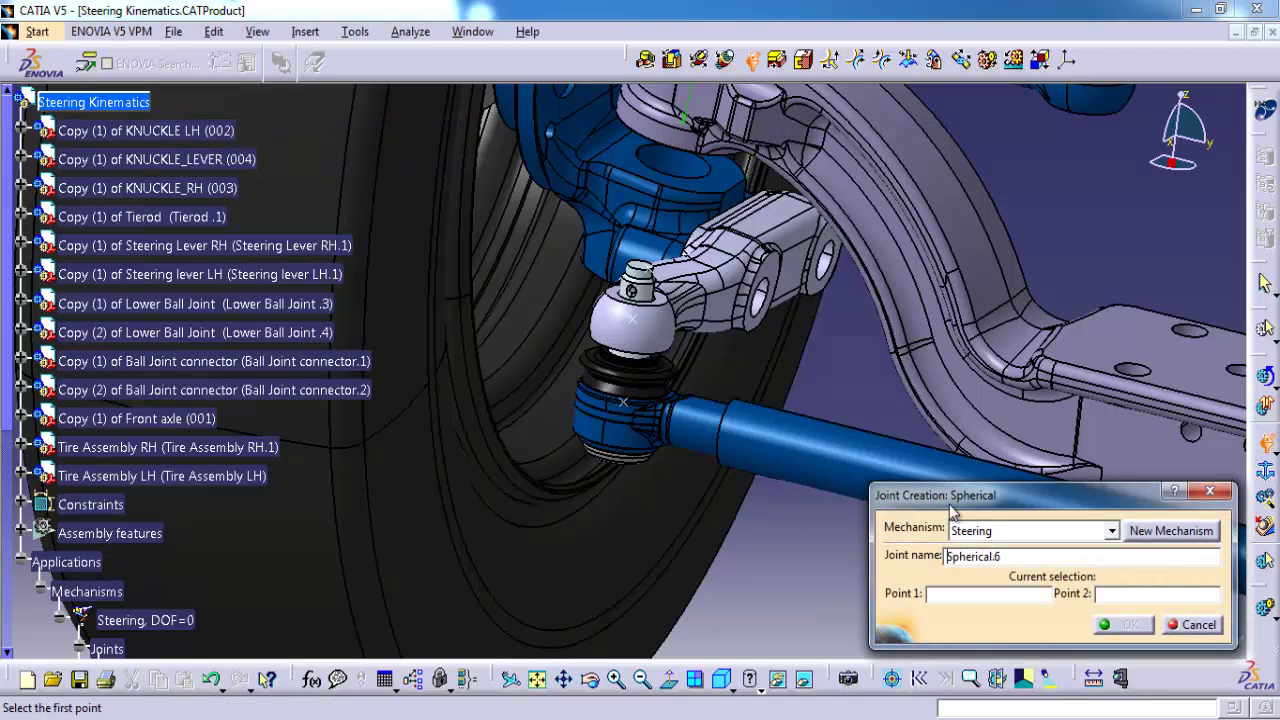
click(623, 401)
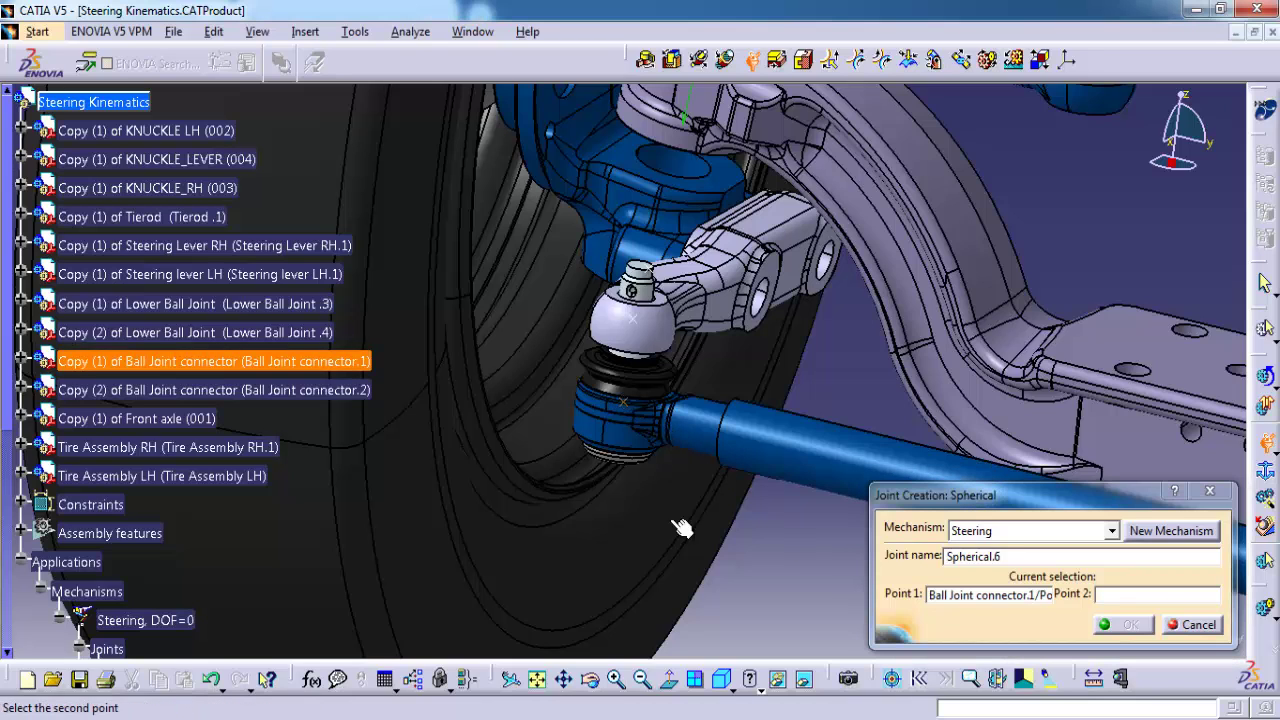
right_click(250, 361)
click(296, 420)
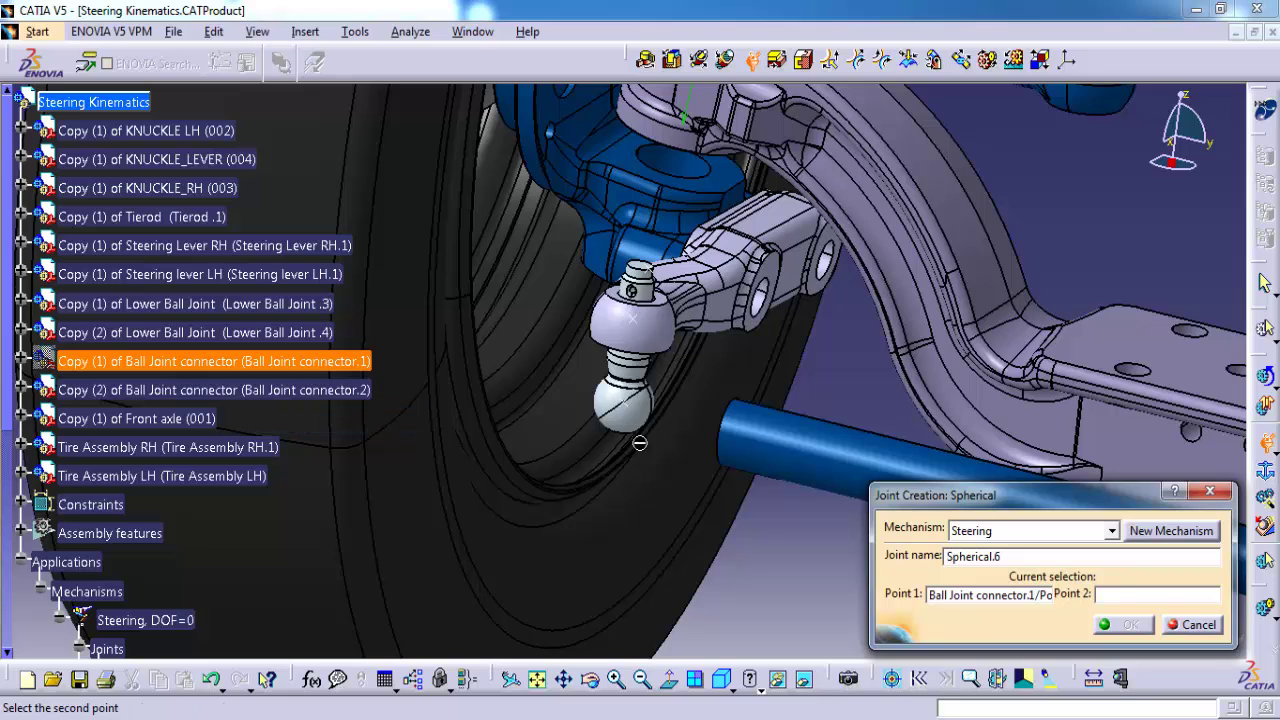
click(632, 408)
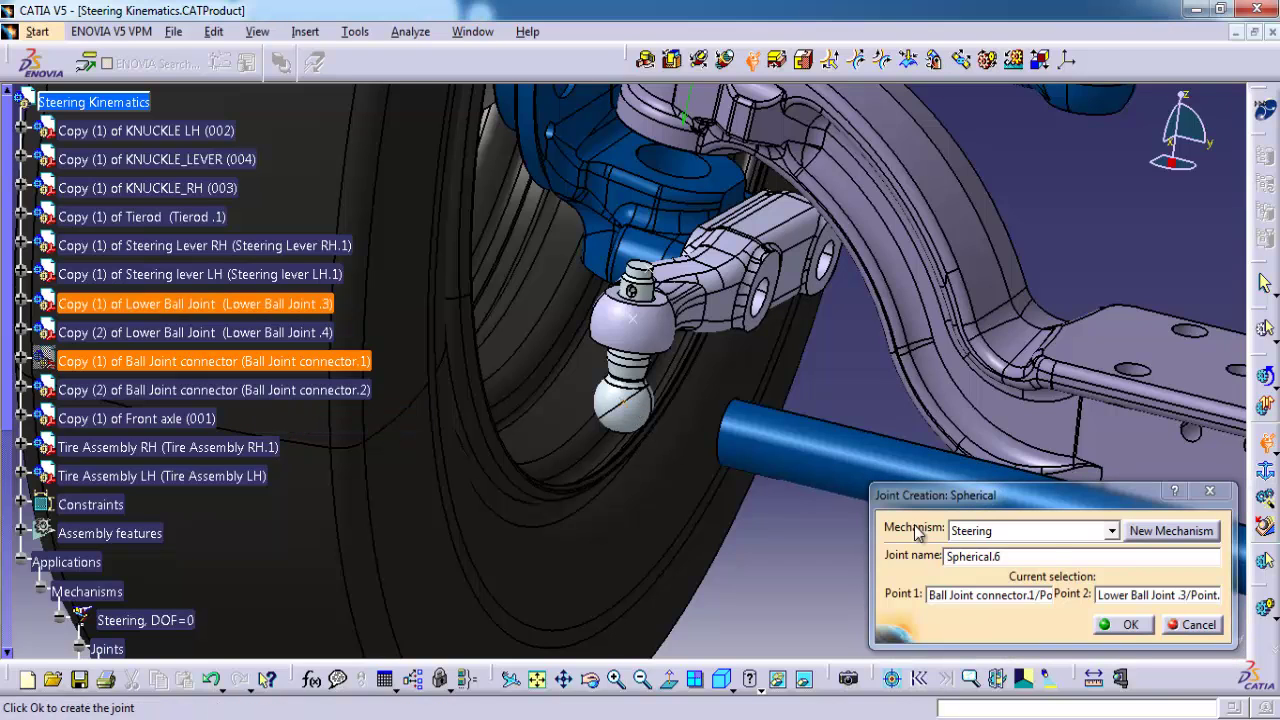
click(1130, 625)
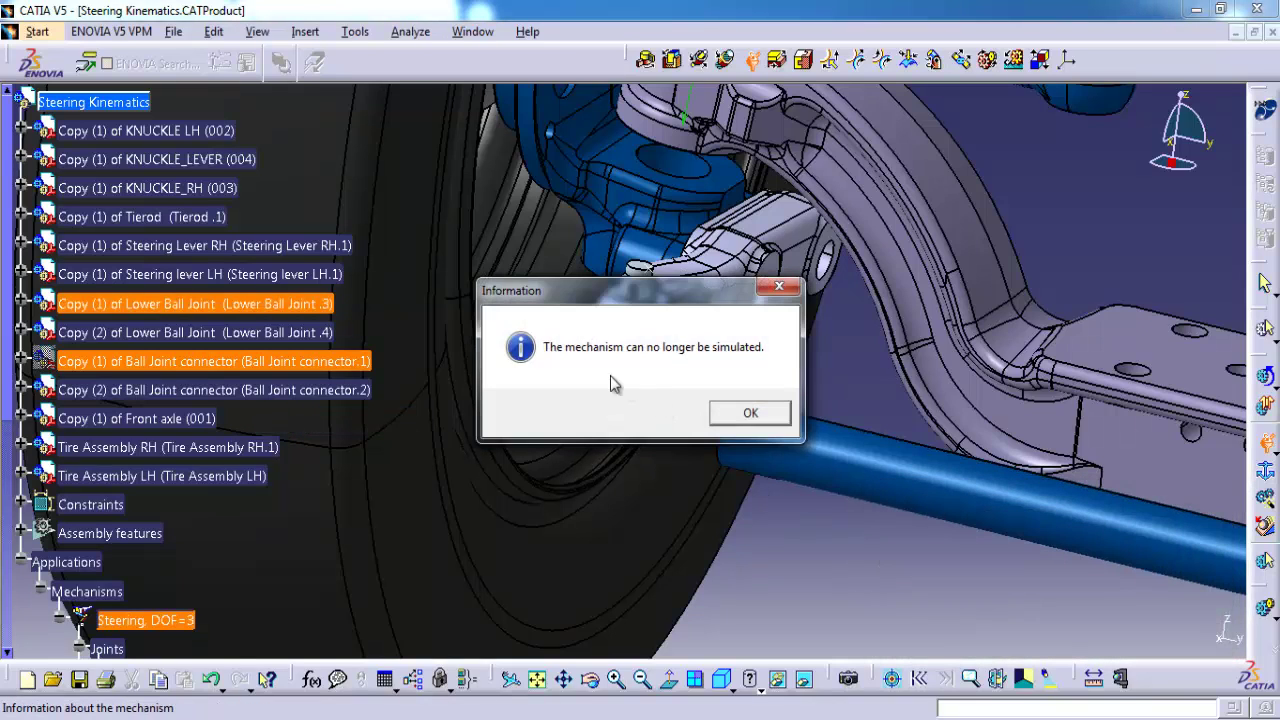
click(733, 420)
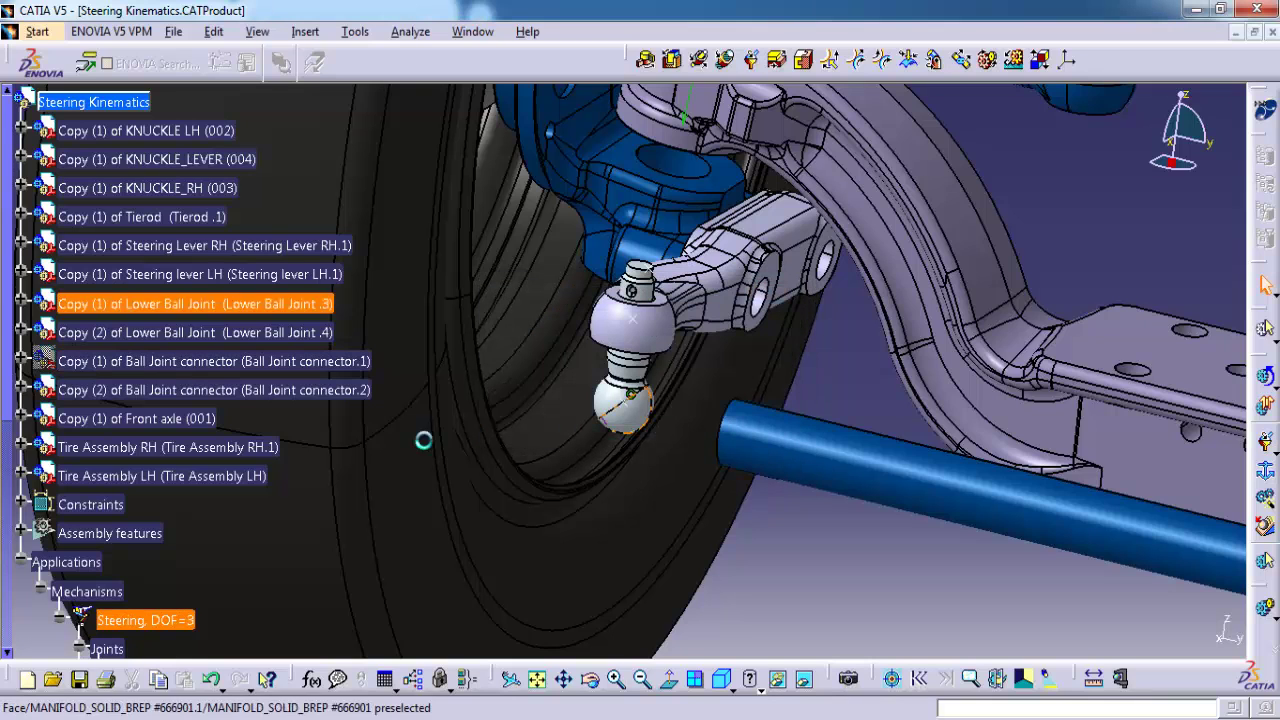
right_click(210, 361)
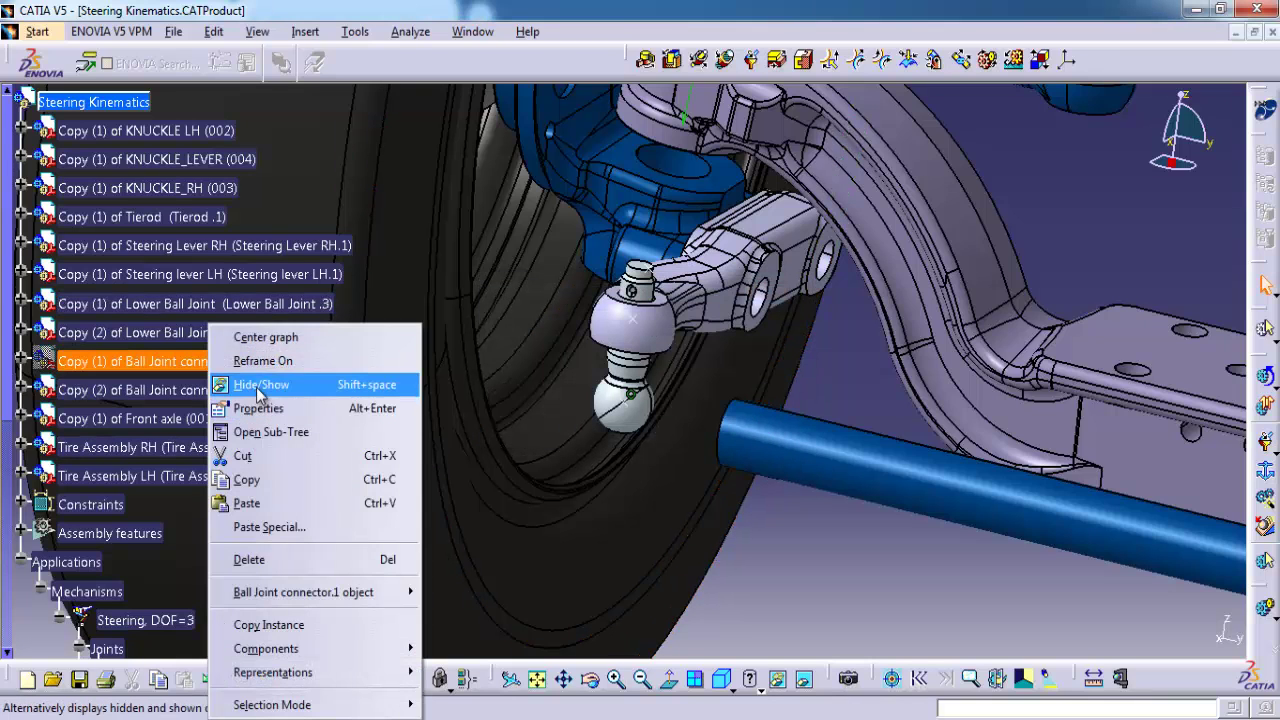
click(259, 388)
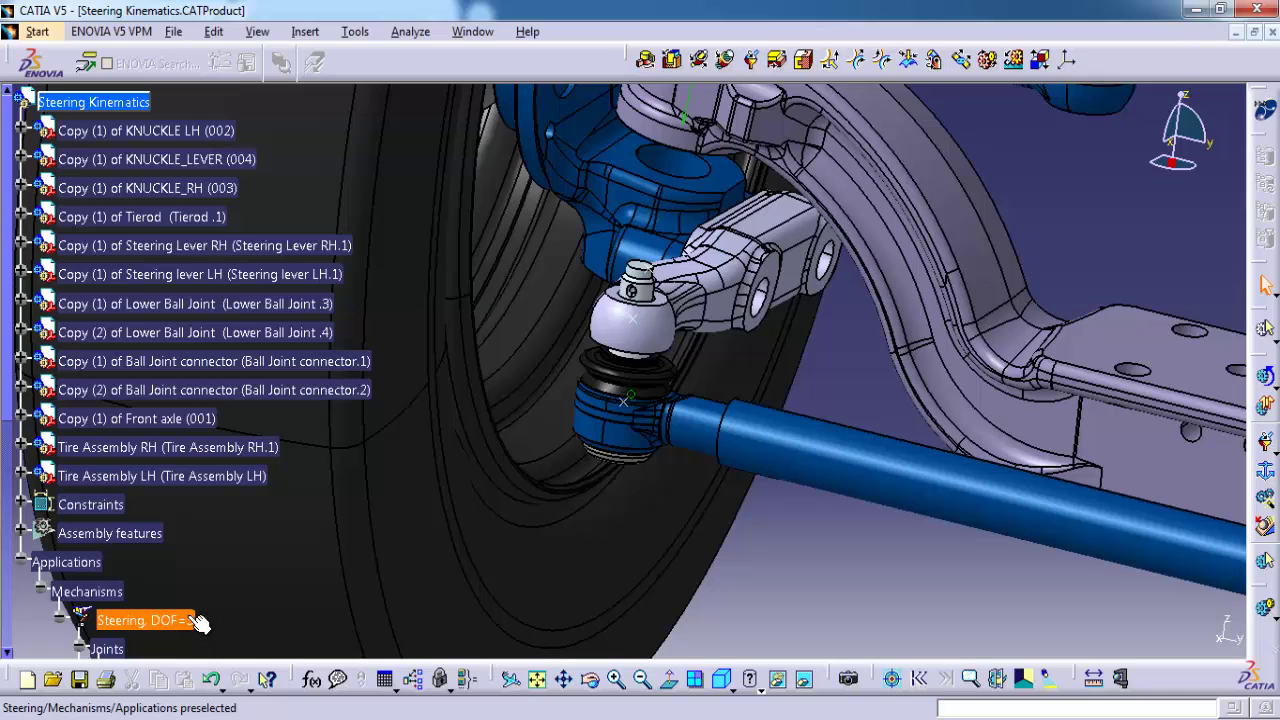
Step: Create a rigid joint between Ball Joint connector.1 and Tierod .1 in the Steering mechanism
middle_drag(780, 554, 668, 515)
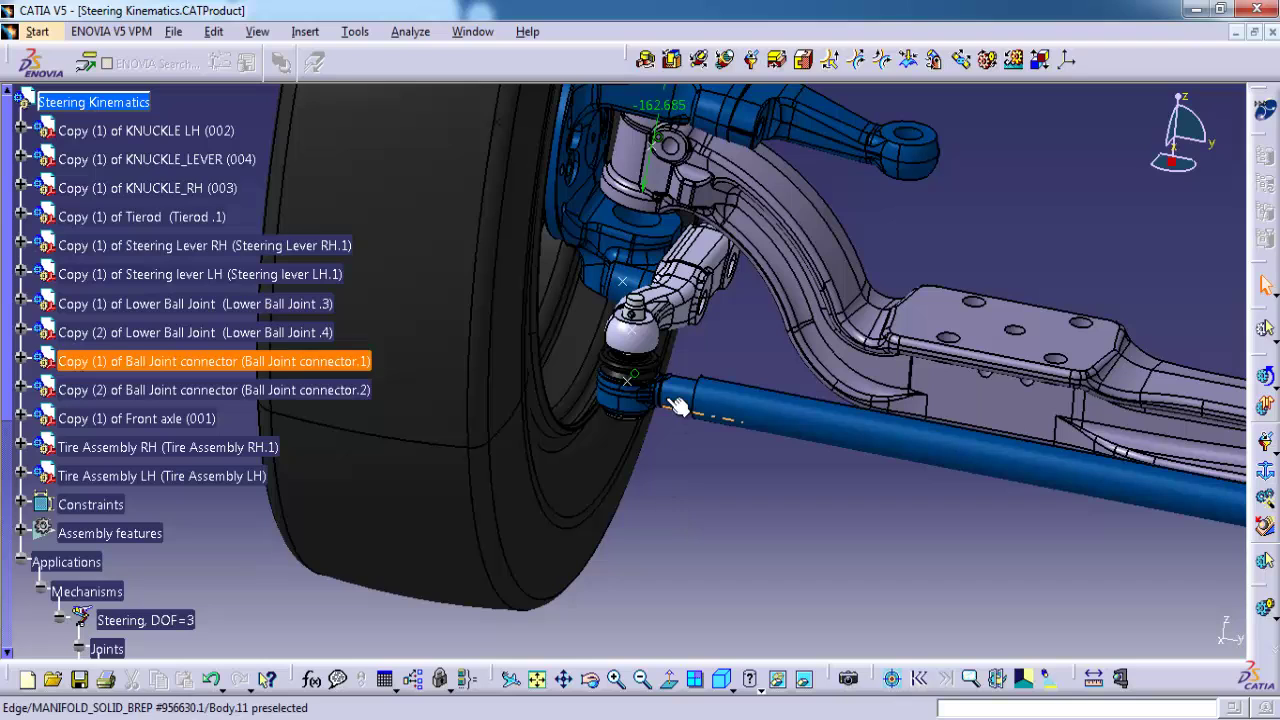
click(804, 60)
click(630, 388)
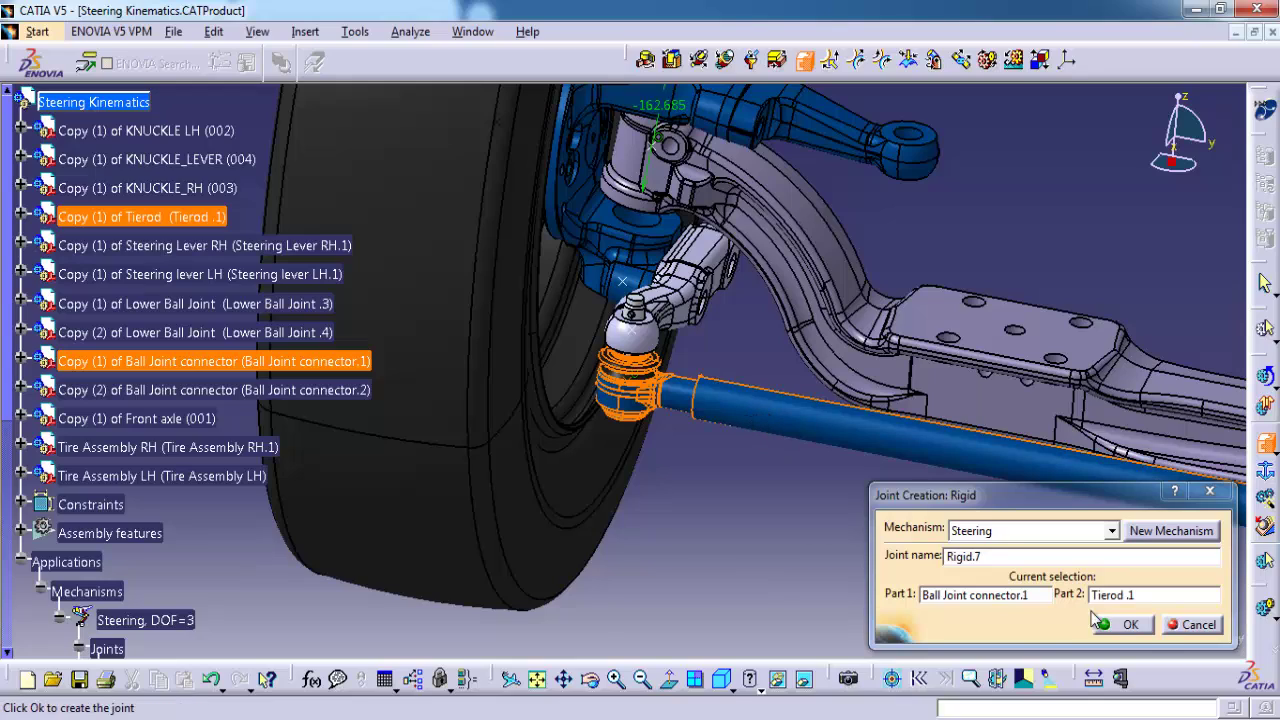
click(1130, 625)
middle_drag(890, 542, 706, 474)
scroll(803, 460, up, 1)
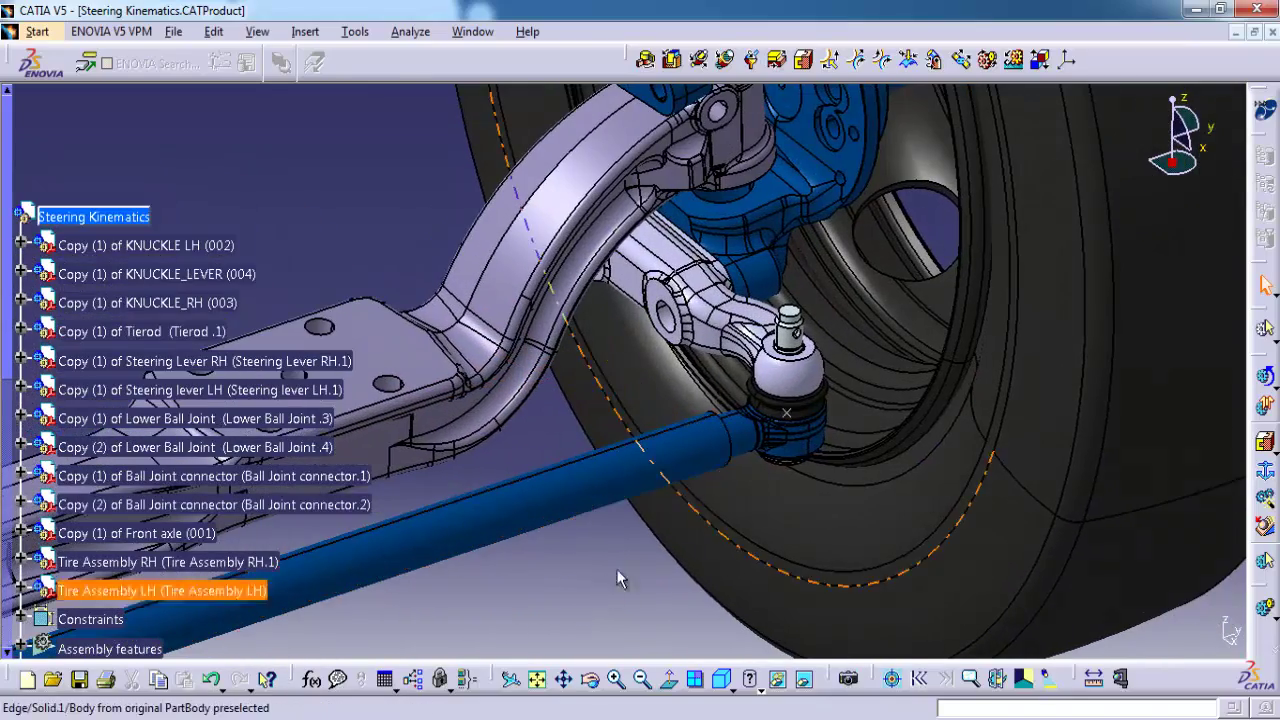
Step: Create a rigid joint between Tierod .1 and Ball Joint connector.2 in the Steering mechanism
click(803, 60)
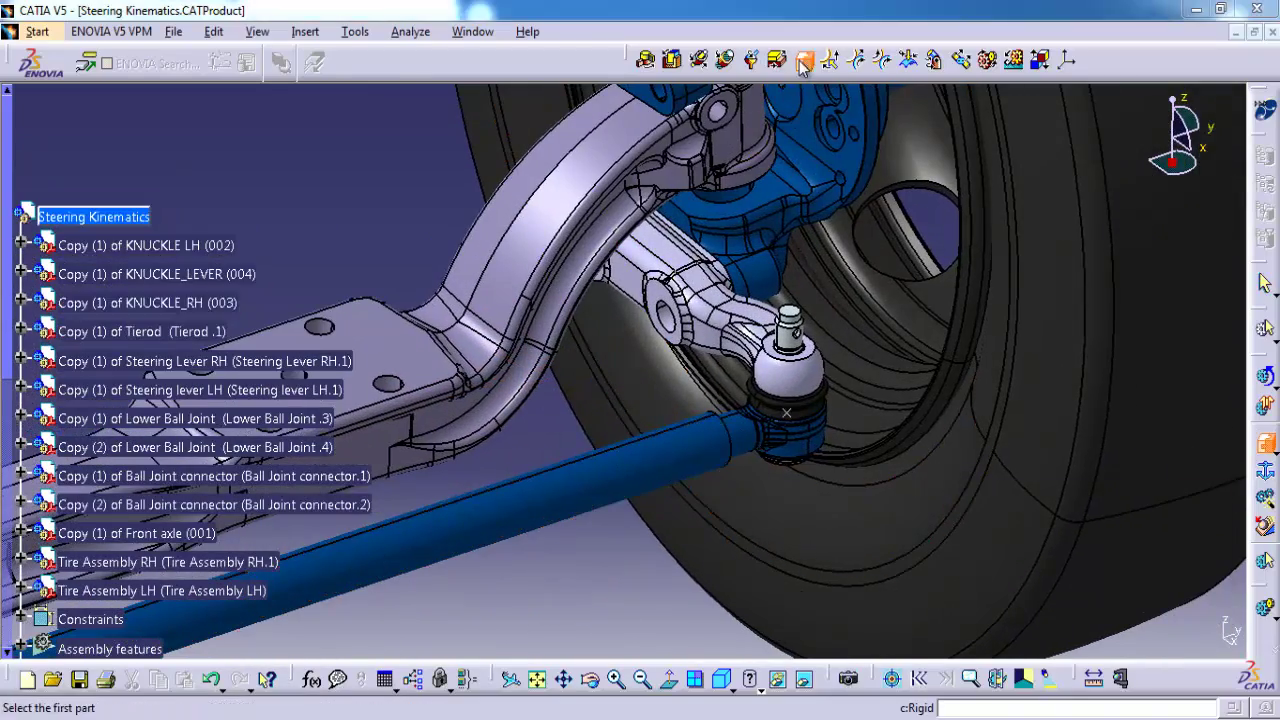
click(673, 433)
click(760, 450)
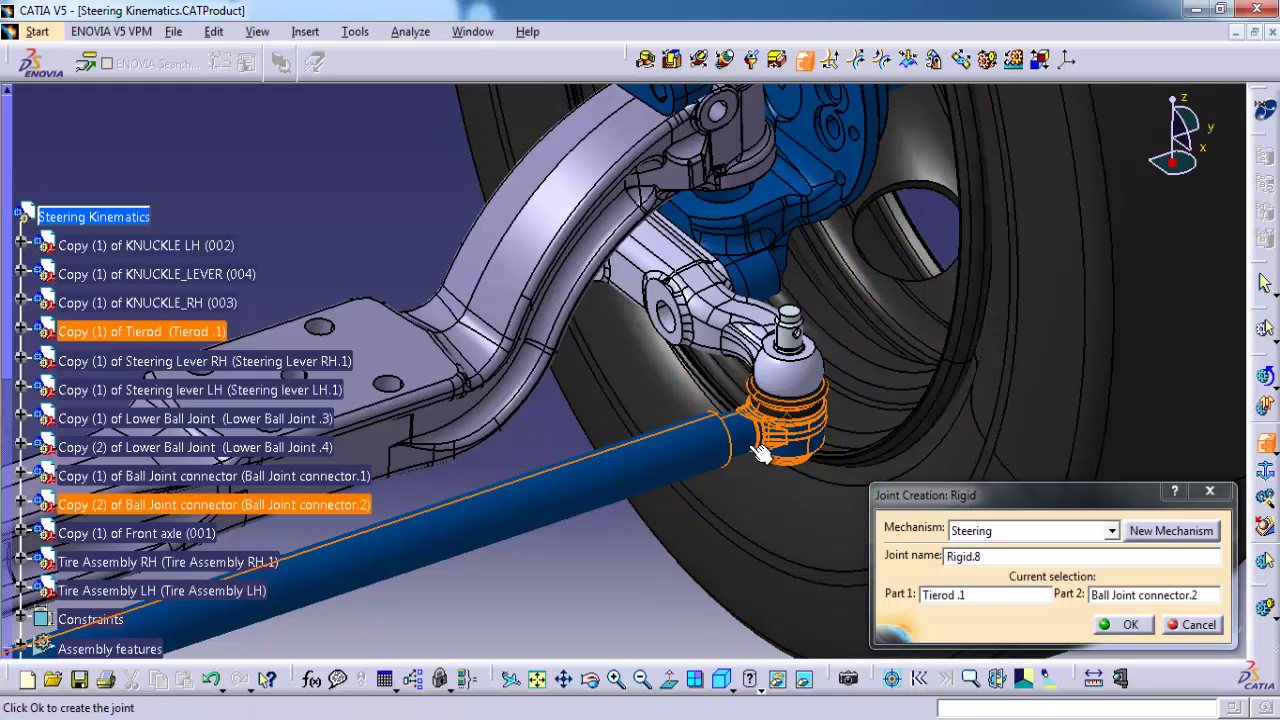
click(1120, 624)
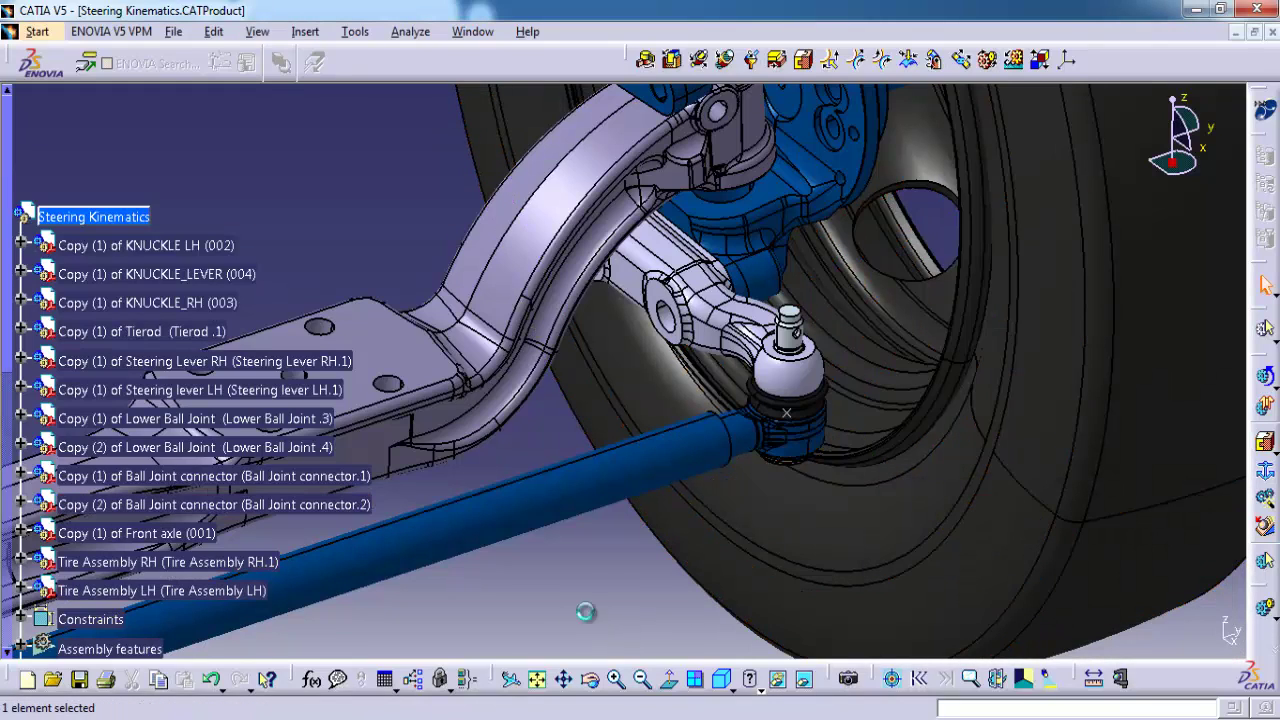
Step: Create a U joint between the axes of Lower Ball Joint .4 and Ball Joint connector.2, with the cross-pin axis normal to spin 2
middle_drag(845, 570, 801, 422)
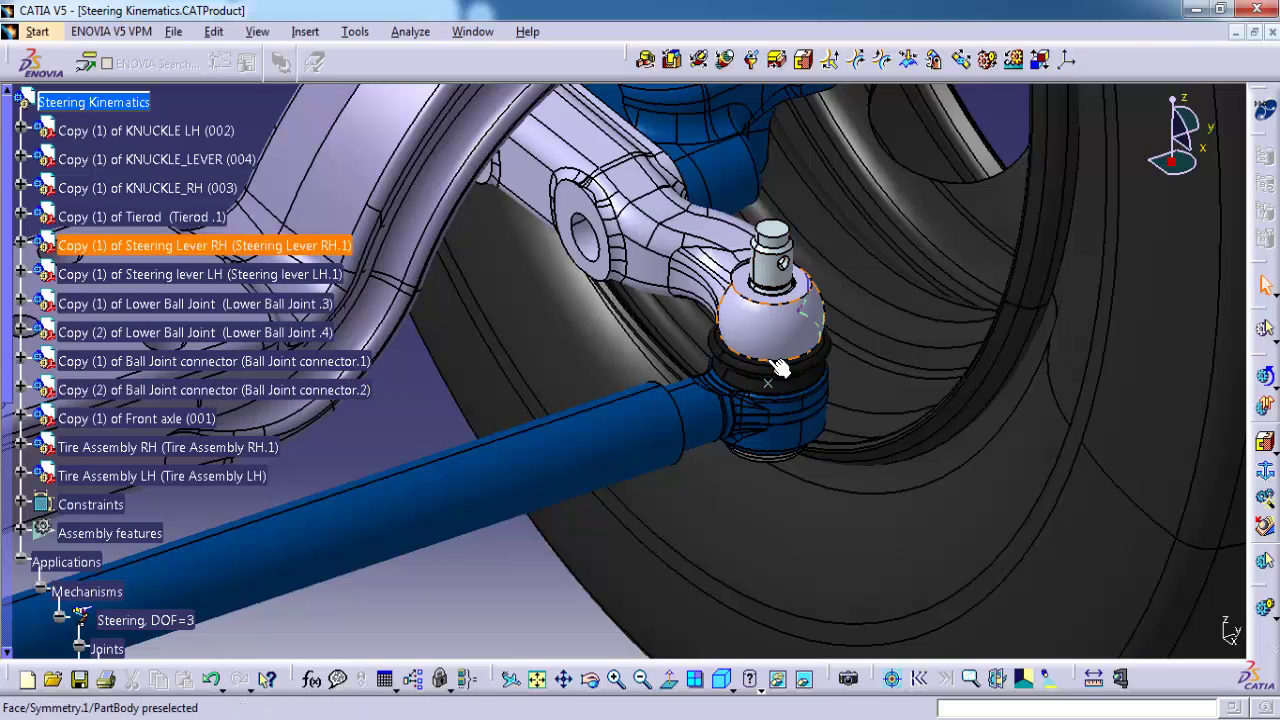
click(935, 62)
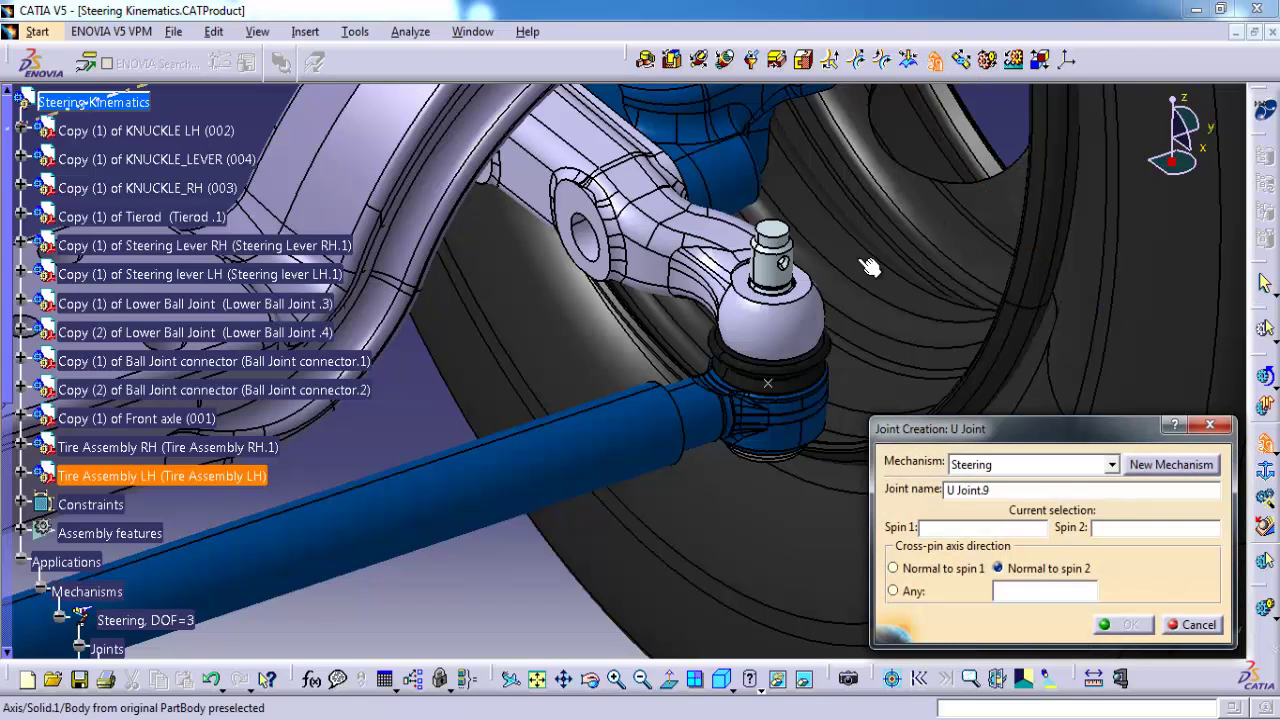
click(773, 282)
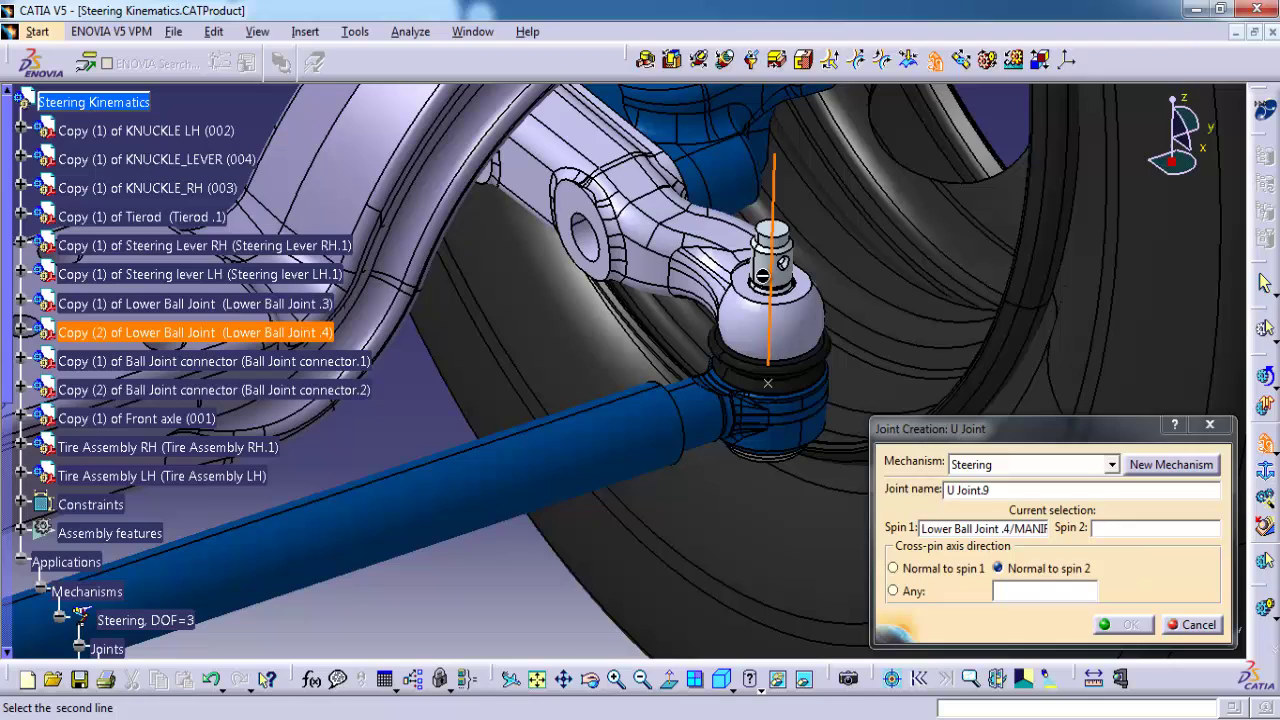
click(716, 441)
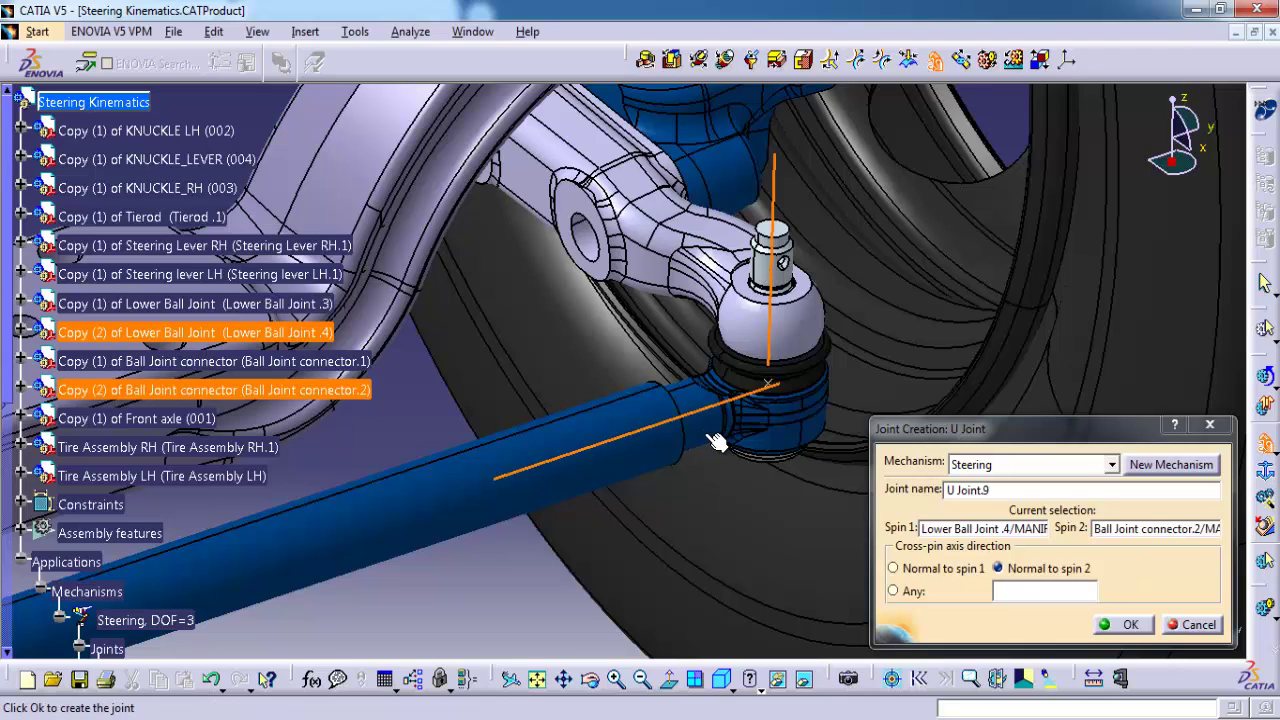
click(1130, 625)
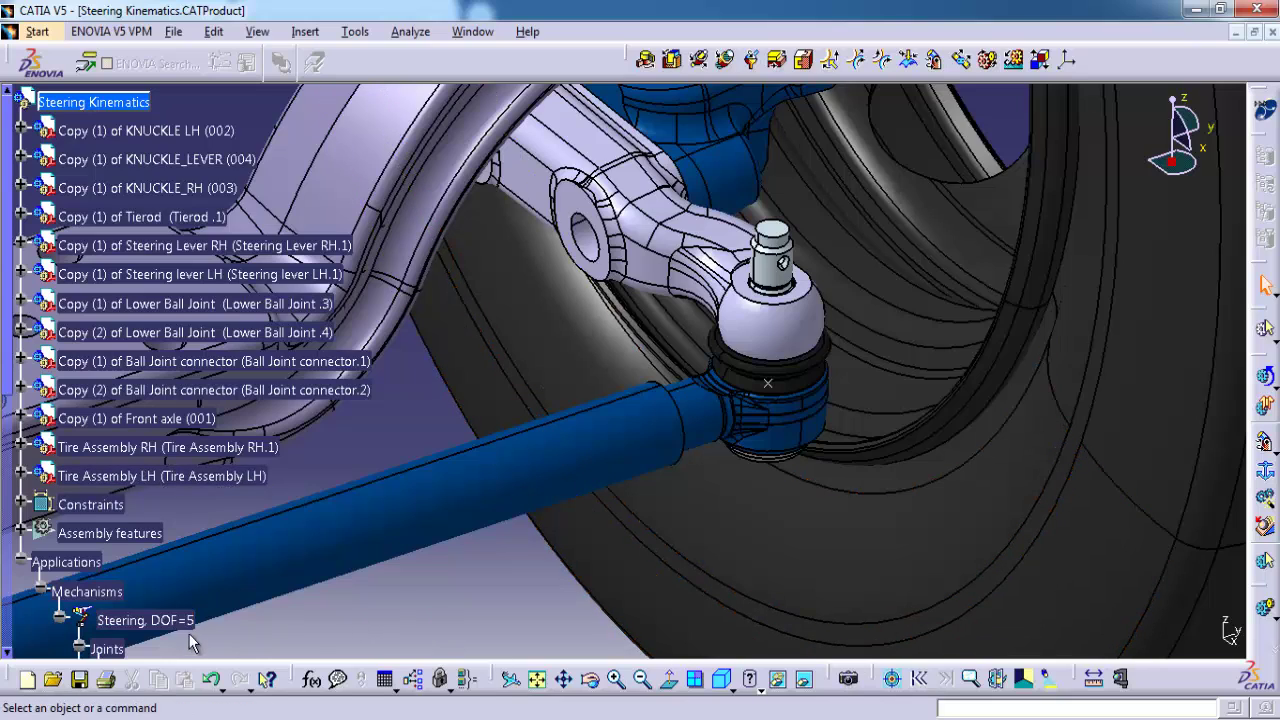
Step: Create a rigid joint between Lower Ball Joint .4 and Steering Lever RH.1 in the Steering mechanism
middle_drag(603, 461, 492, 590)
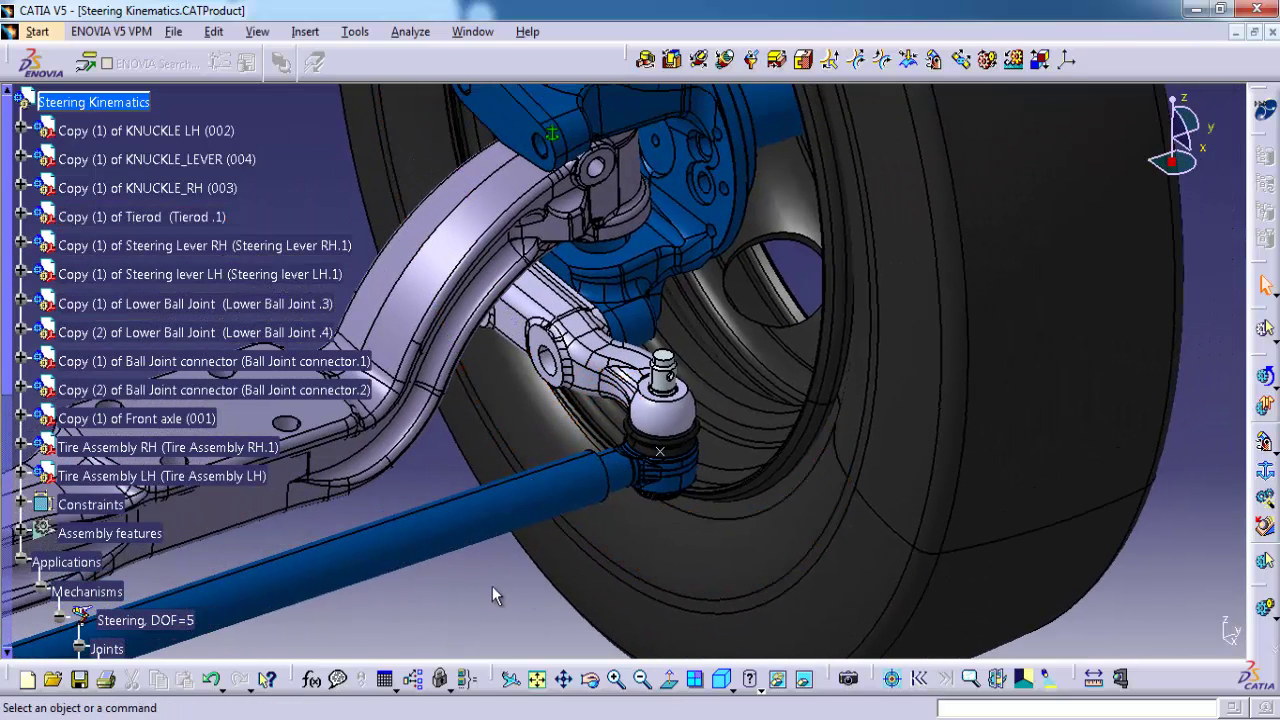
click(805, 62)
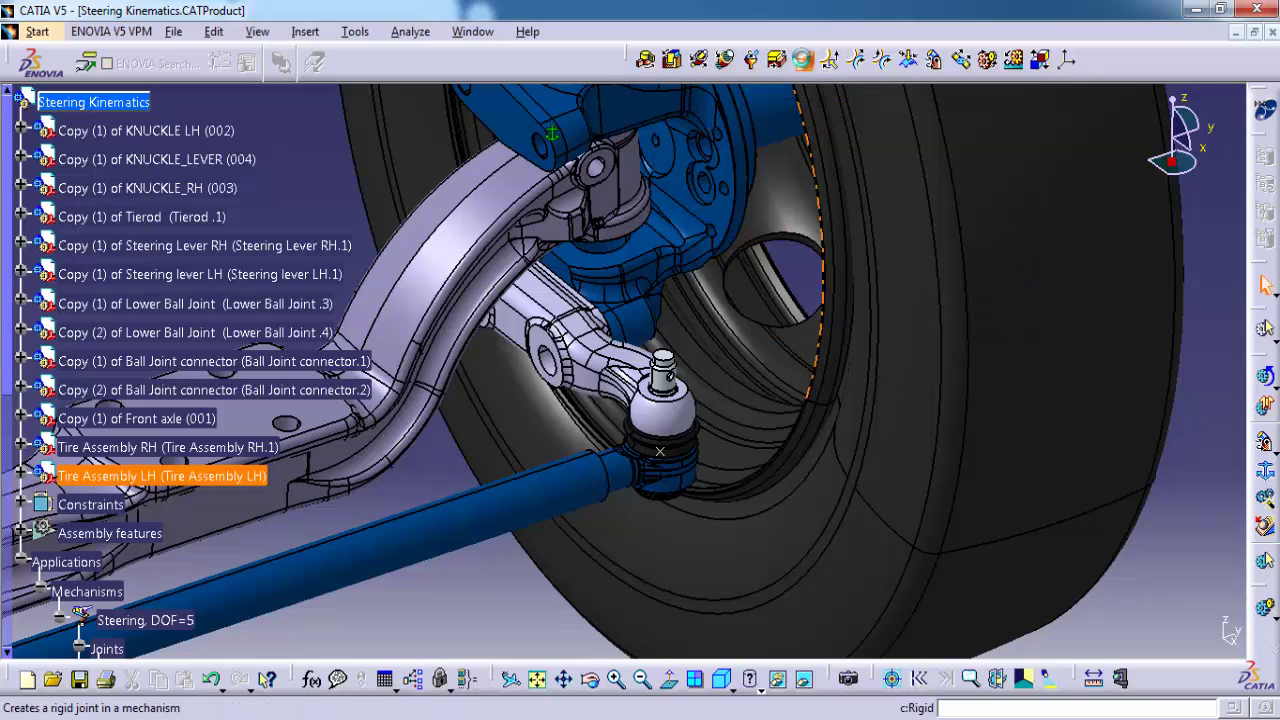
middle_drag(762, 311, 747, 348)
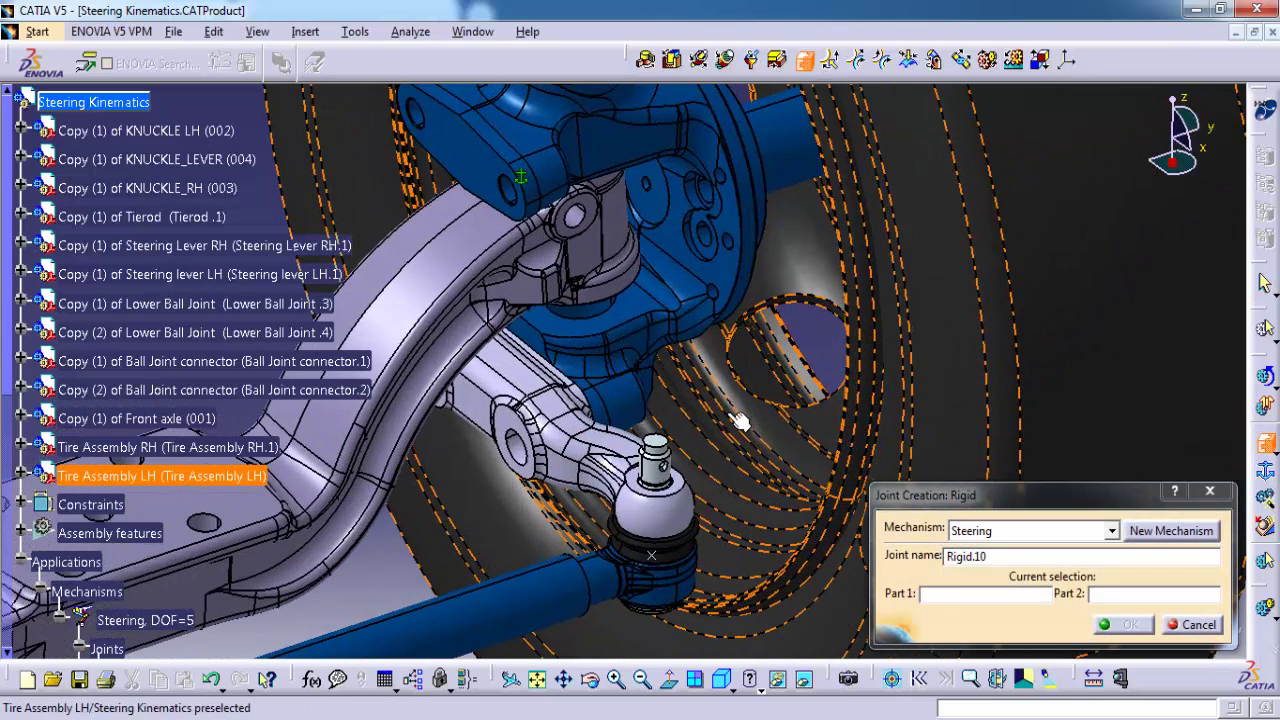
click(655, 463)
click(605, 462)
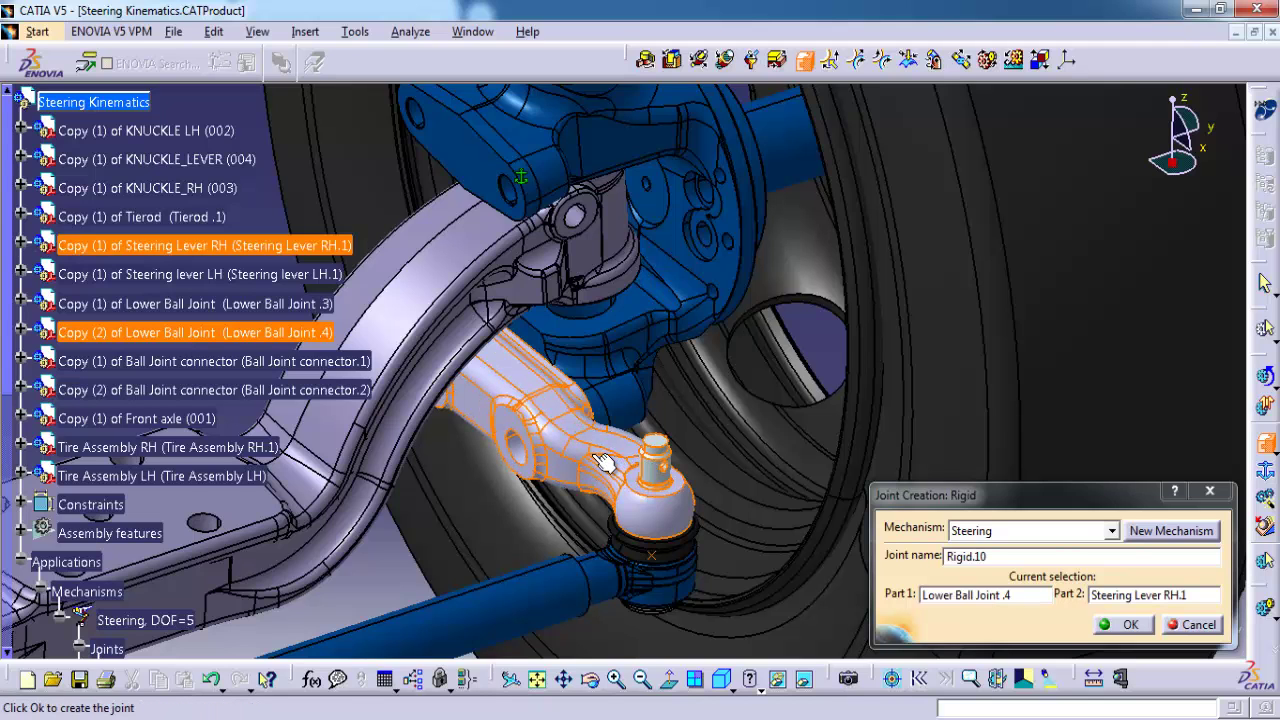
click(1118, 630)
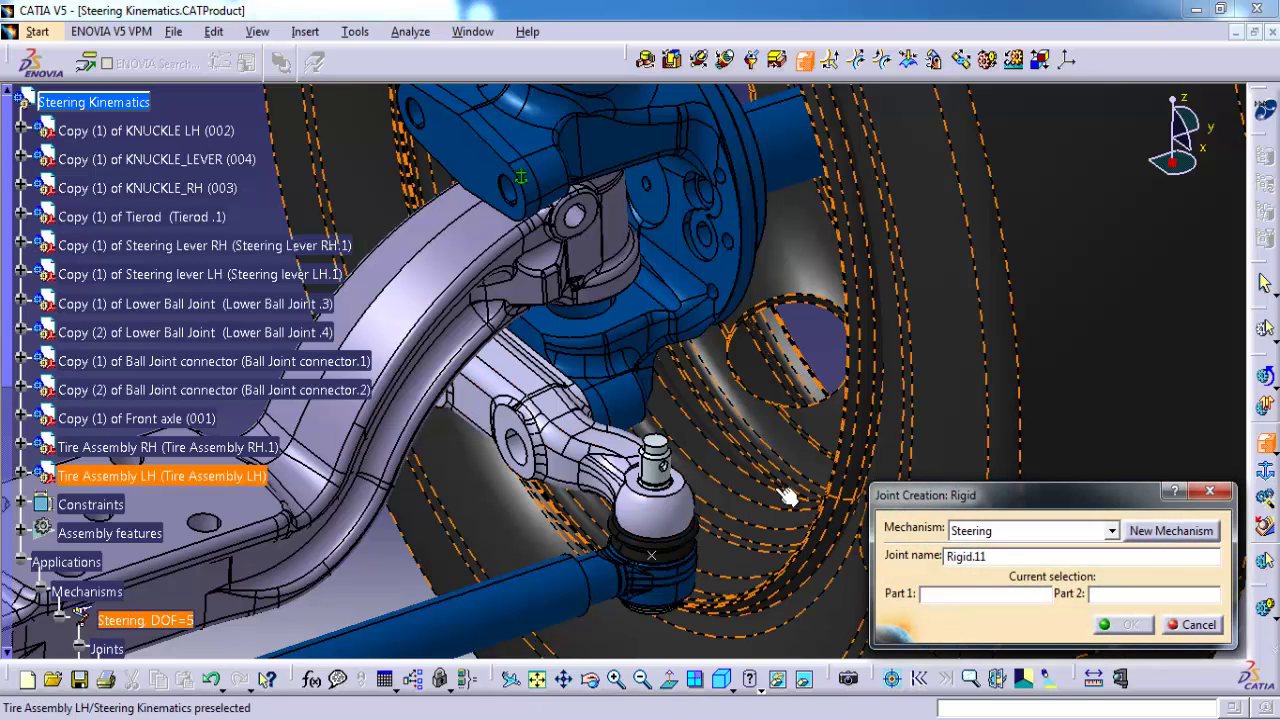
Step: Create a rigid joint between Steering Lever RH.1 and KNUCKLE_RH (003), and end the rigid joint command
middle_drag(758, 479, 769, 535)
click(560, 484)
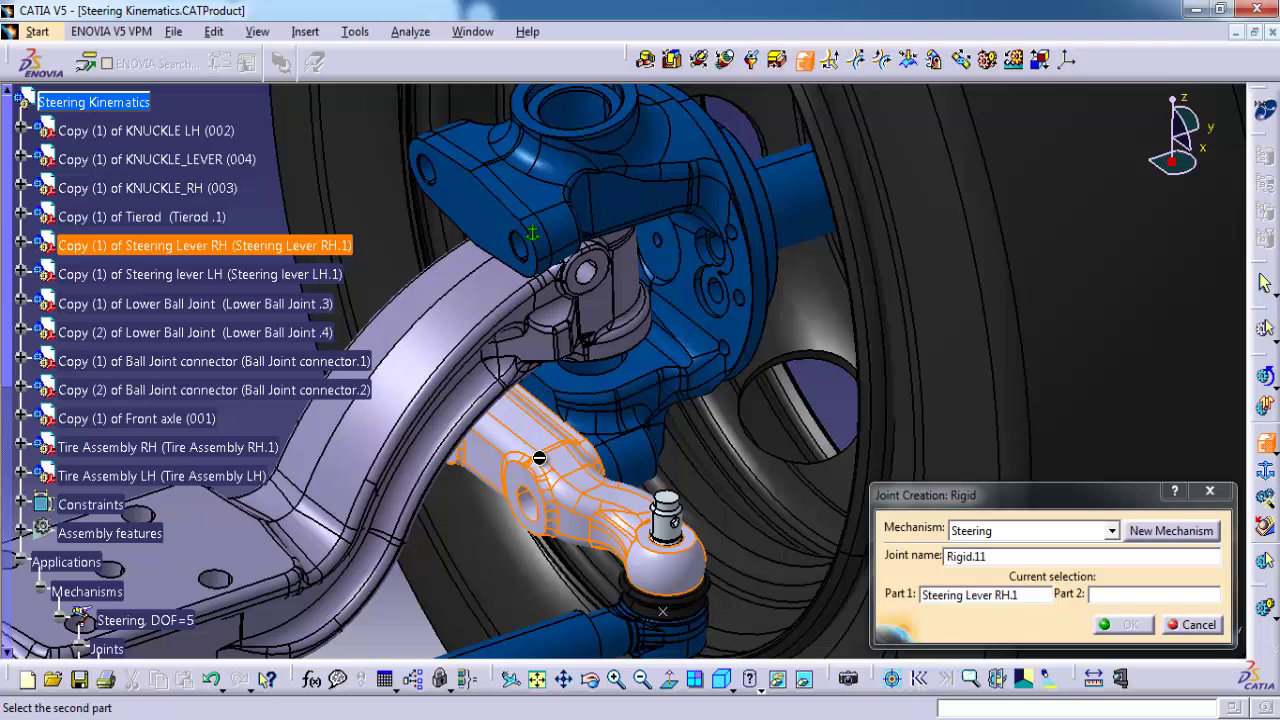
click(610, 407)
middle_drag(780, 402, 822, 536)
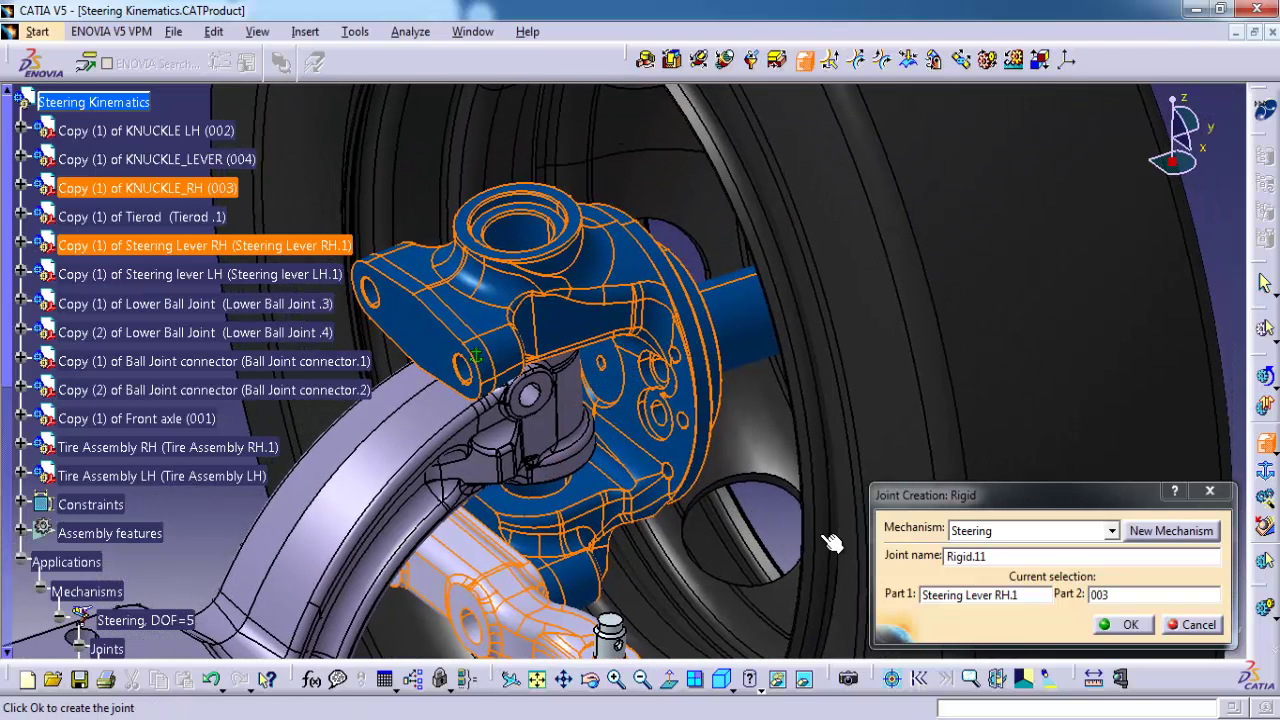
click(1131, 630)
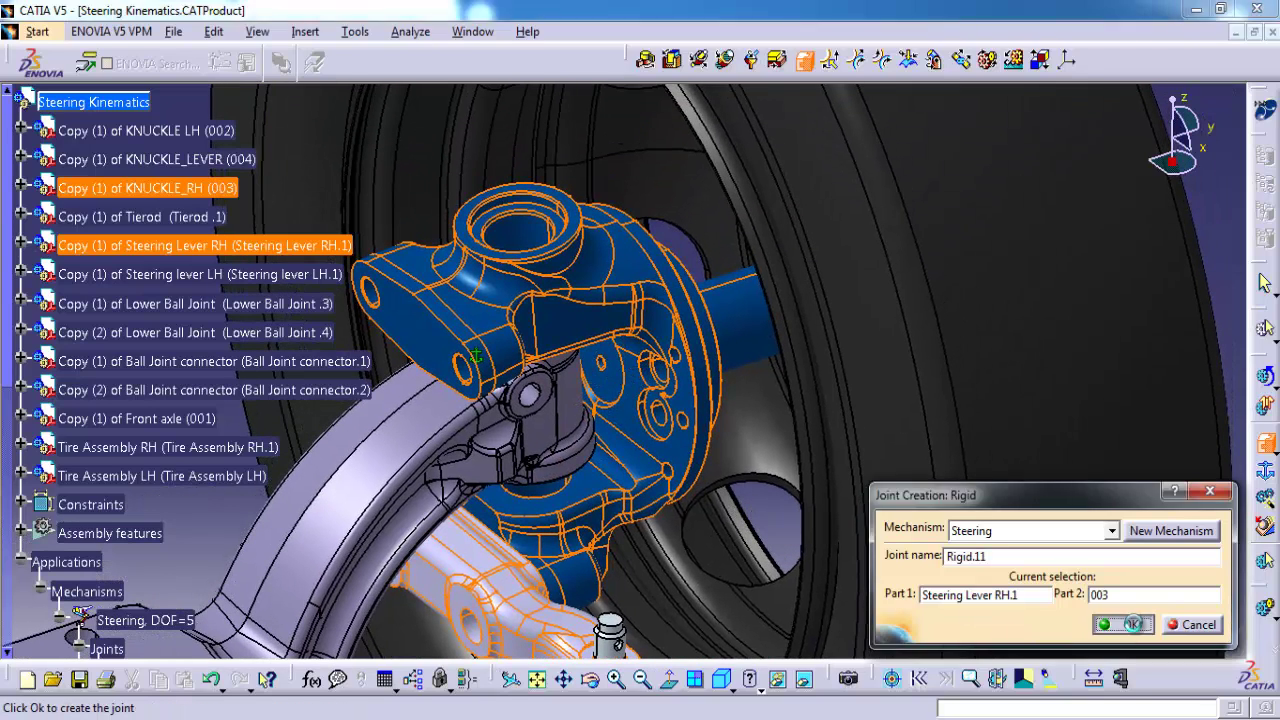
click(1193, 630)
Step: Start a revolute joint using the vertical pivot axes of KNUCKLE_RH (003) and the front axle (001) as its two lines
middle_drag(625, 504, 742, 488)
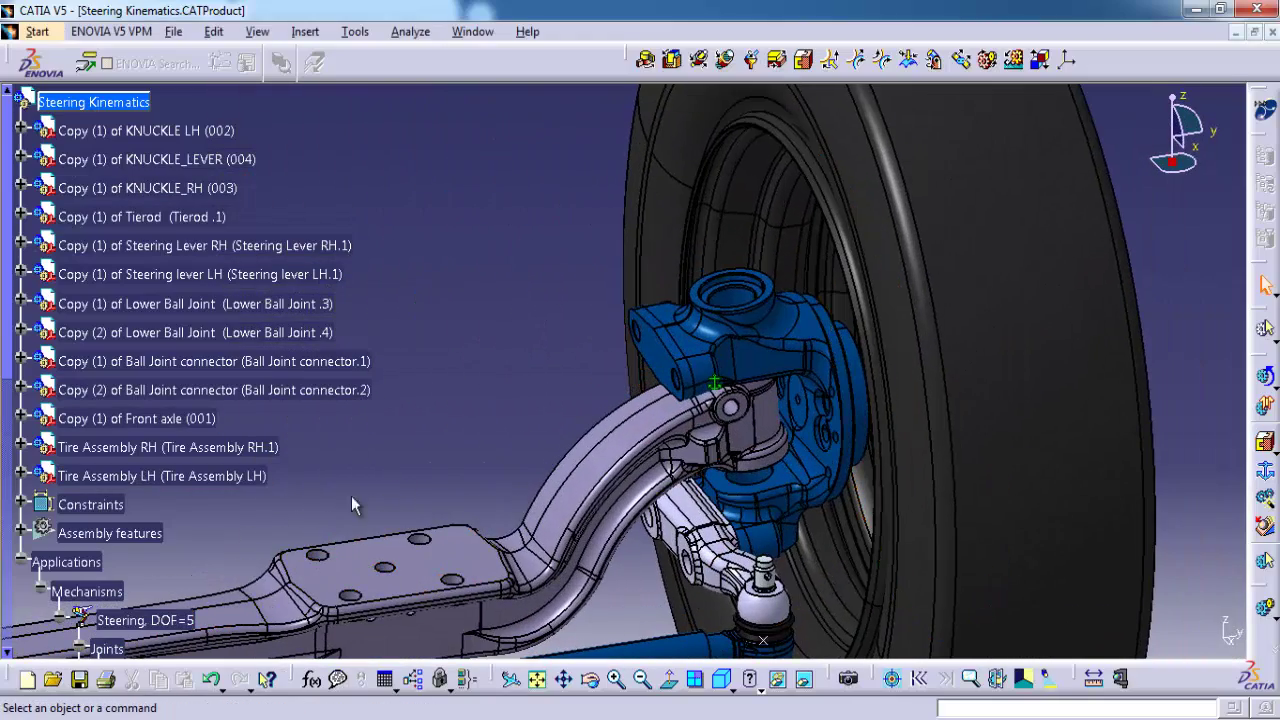
middle_drag(432, 454, 477, 454)
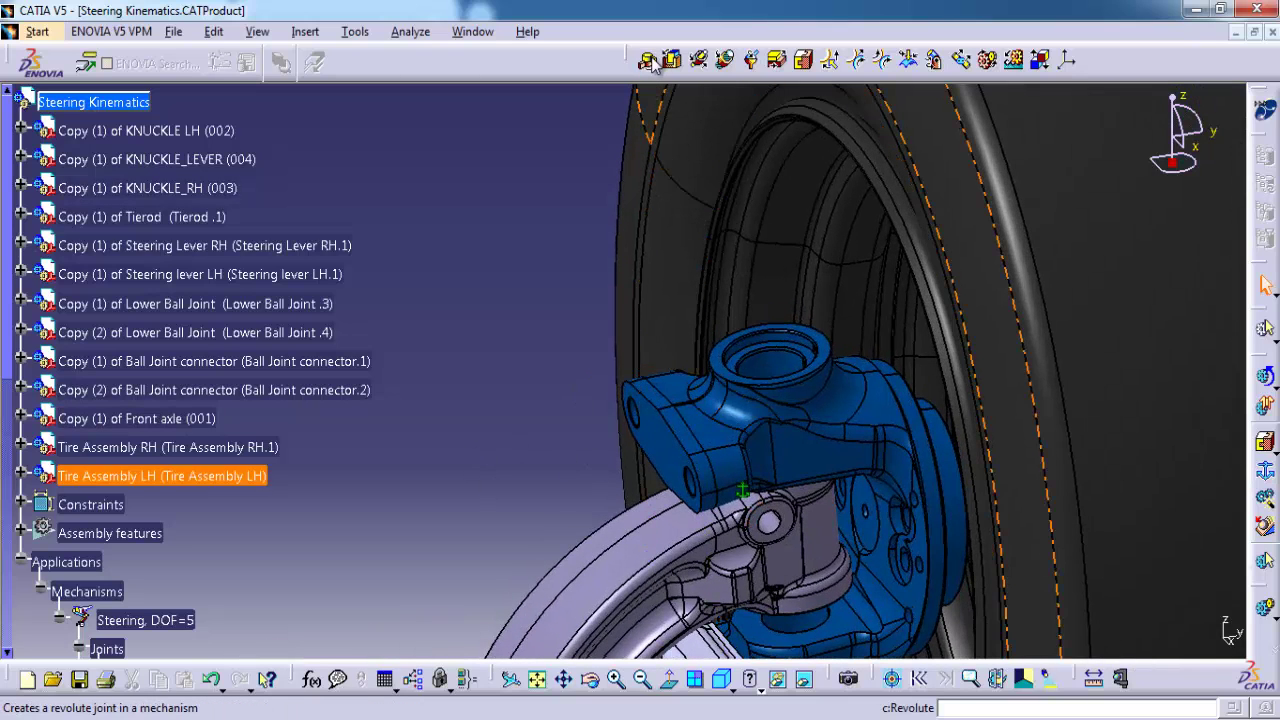
click(648, 62)
middle_drag(770, 432, 519, 431)
click(519, 431)
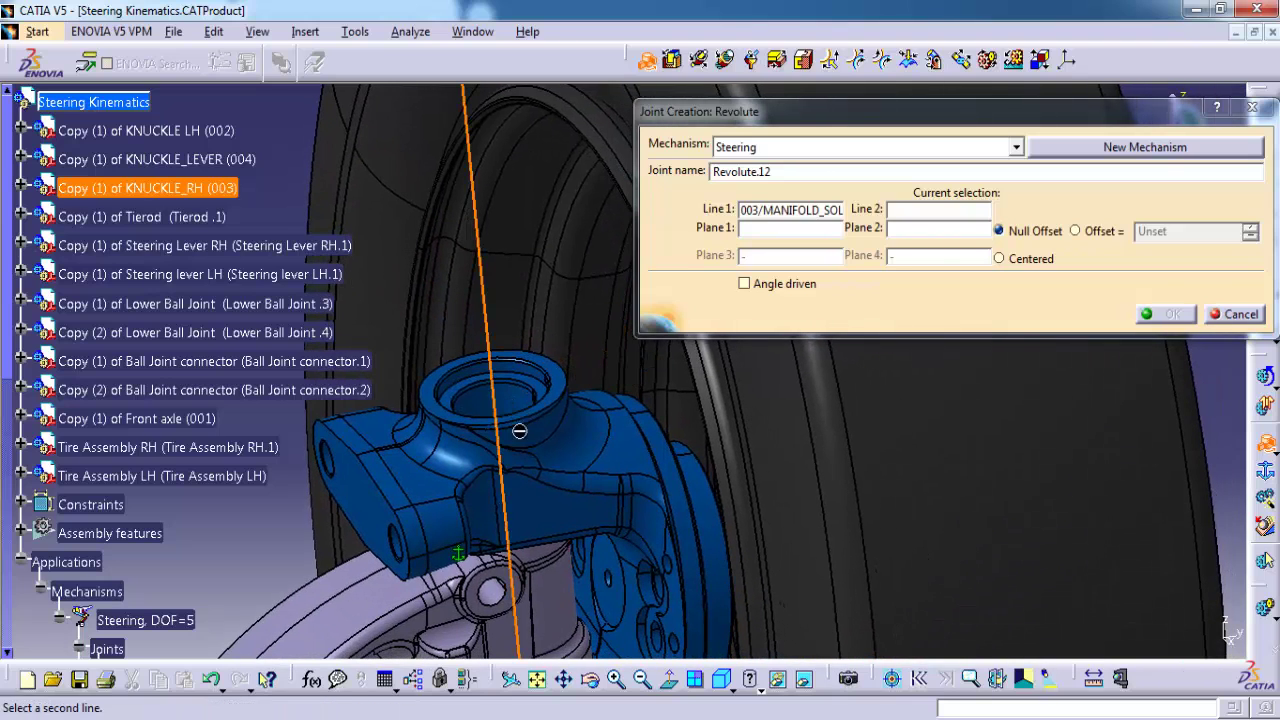
middle_drag(573, 487, 577, 410)
click(572, 530)
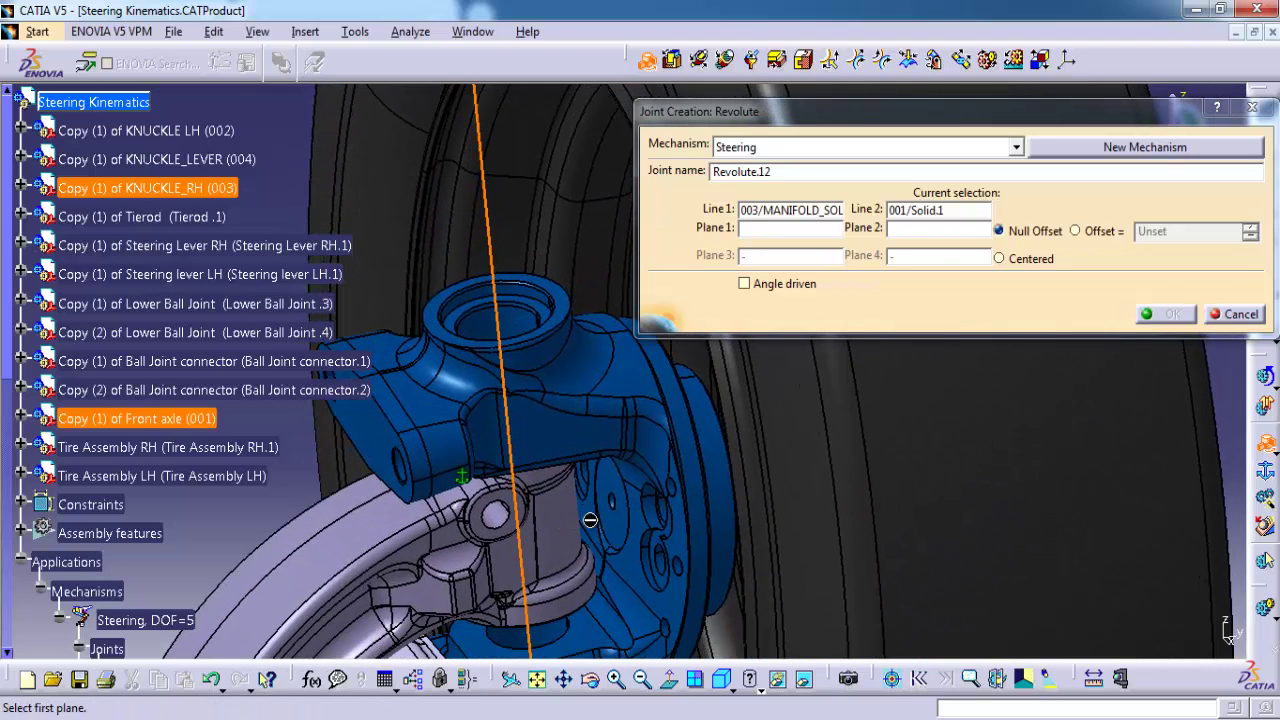
Step: Complete the revolute joint with the knuckle's upper ring face and the axle eye's lower face as planes, using the Offset option
click(436, 324)
middle_drag(536, 428, 682, 486)
click(655, 546)
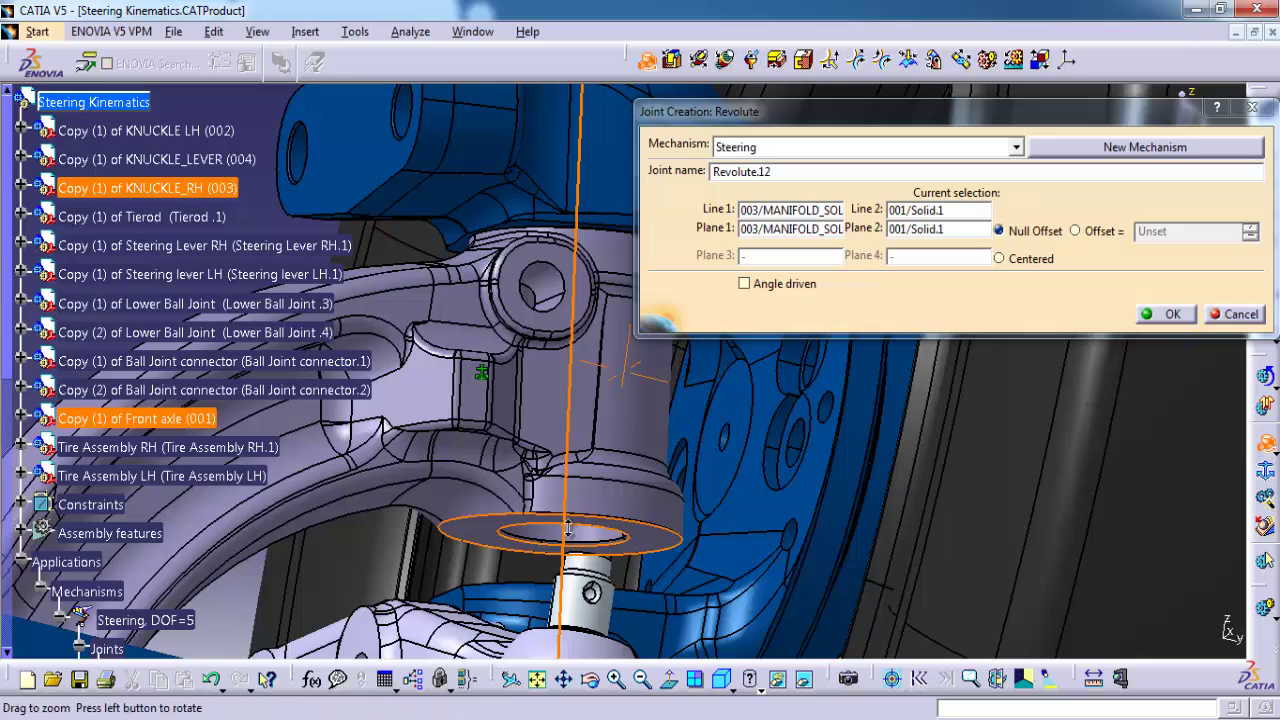
middle_drag(568, 528, 592, 588)
middle_drag(563, 443, 620, 506)
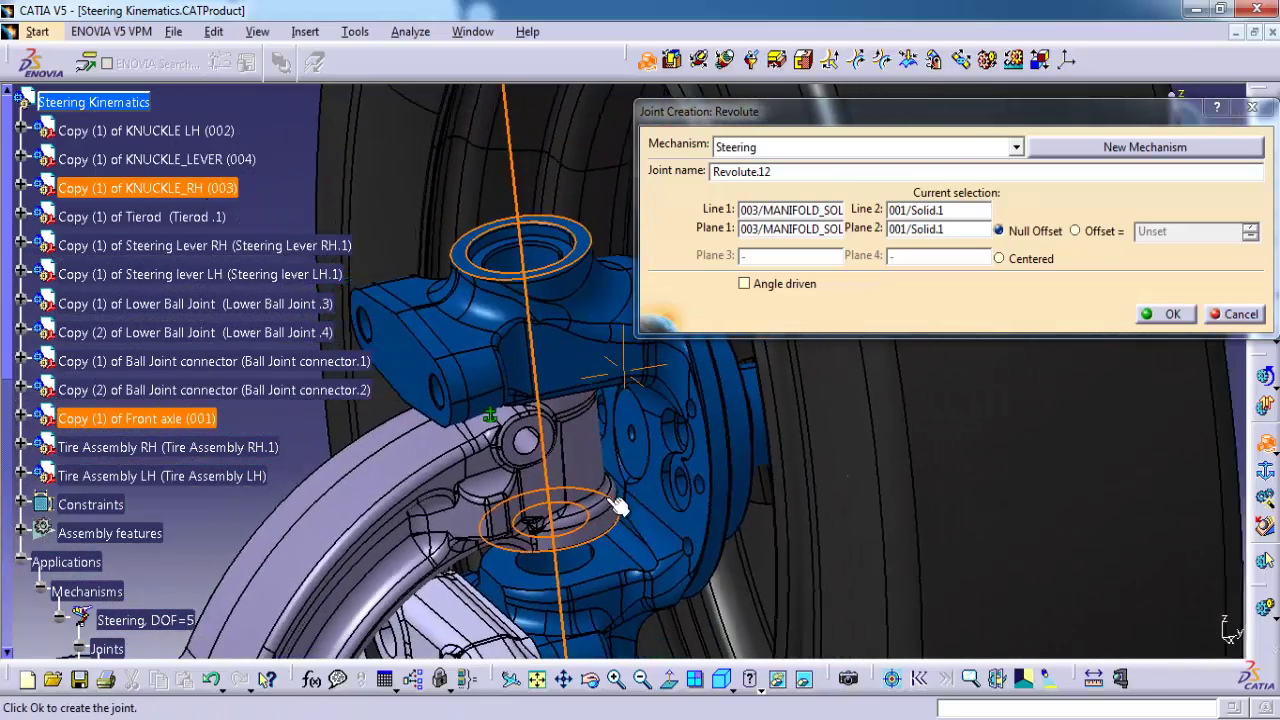
click(1075, 231)
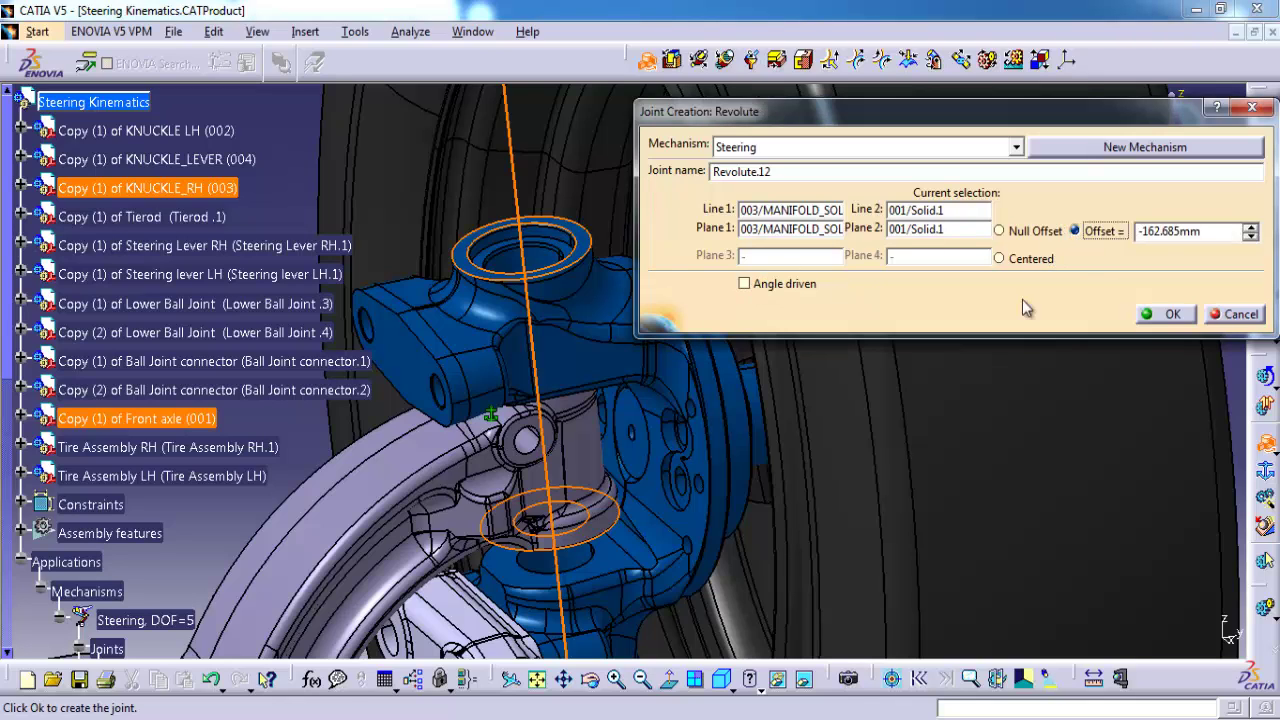
click(1168, 315)
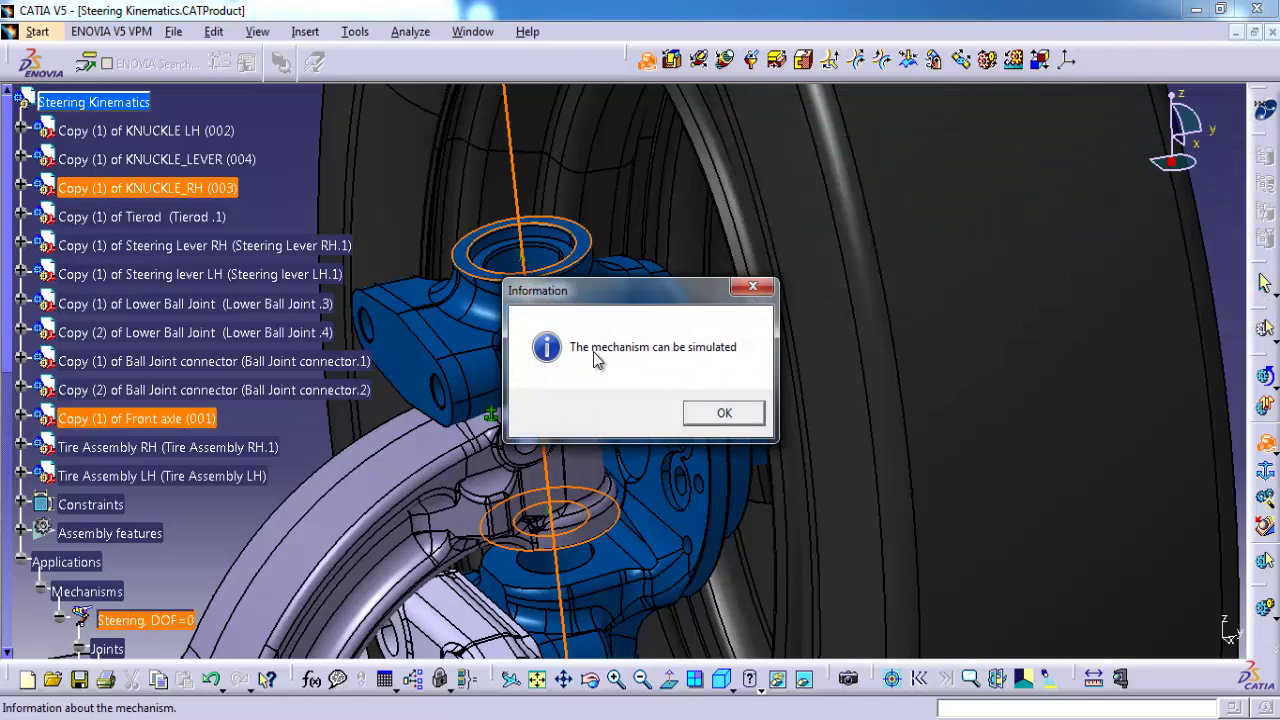
click(739, 411)
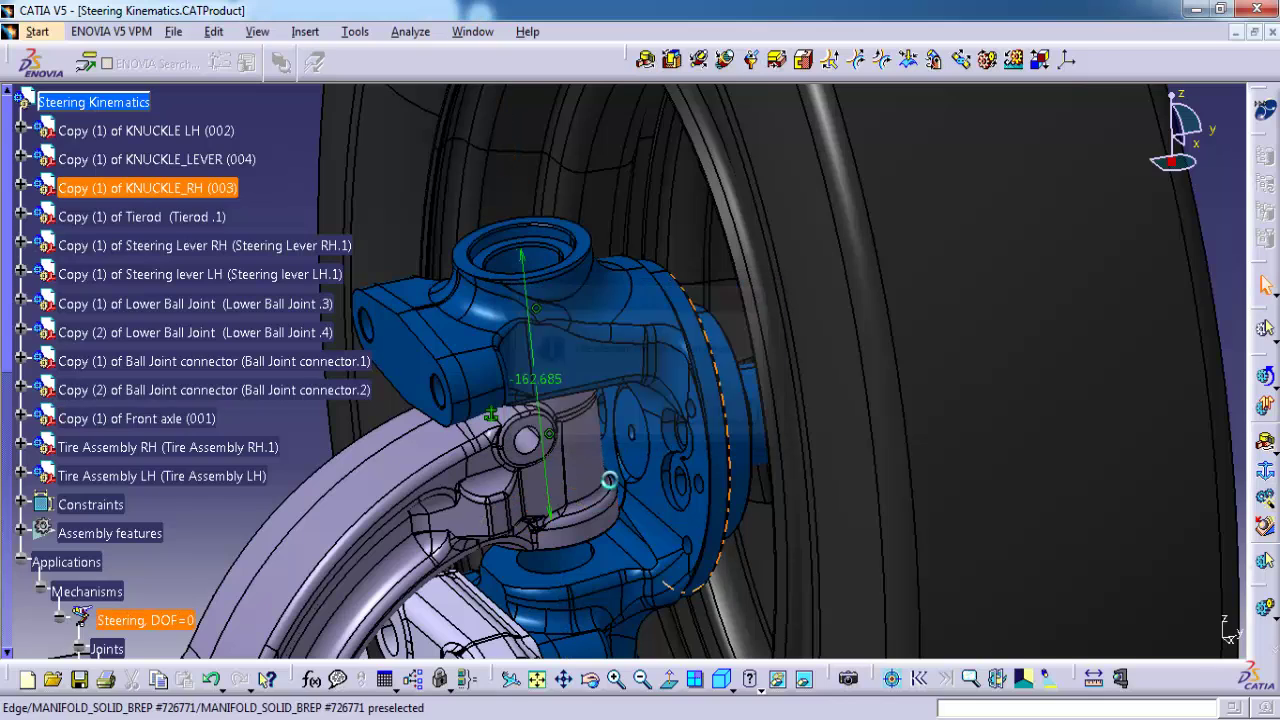
Step: Create a rigid joint between KNUCKLE_RH (003) and Tire Assembly LH in the Steering mechanism
middle_drag(609, 480, 706, 520)
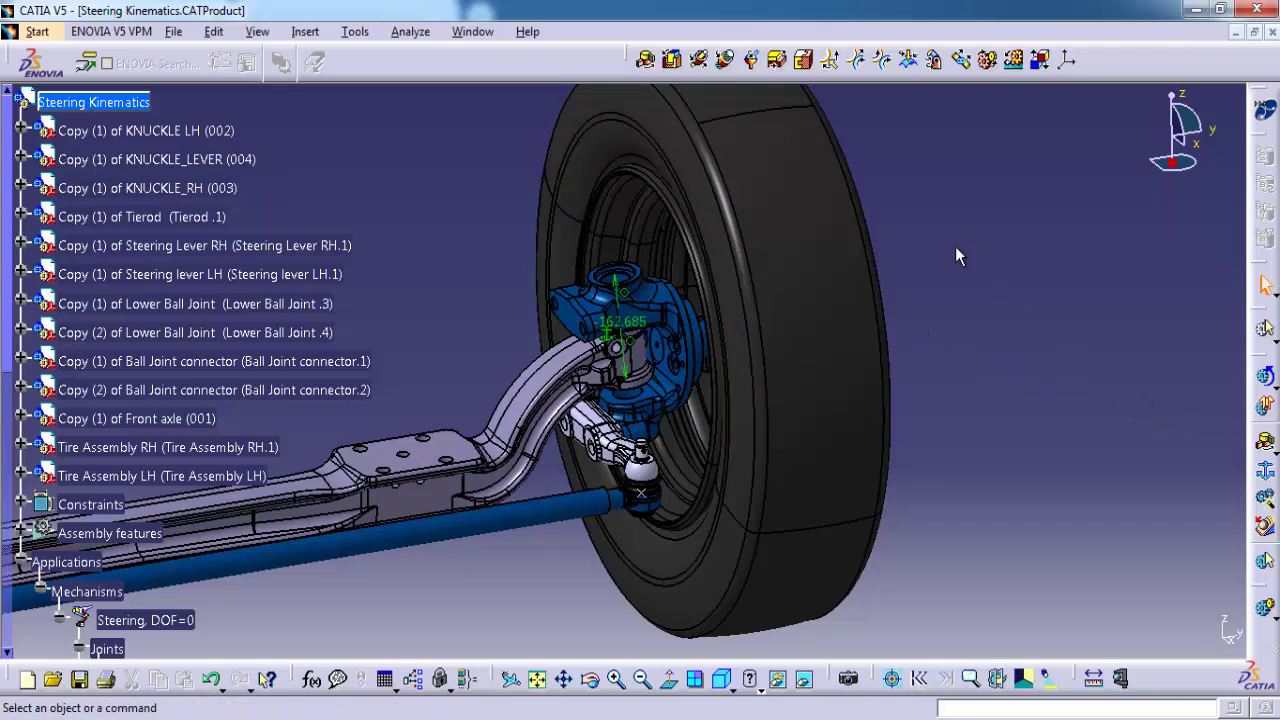
click(805, 64)
middle_drag(682, 466, 660, 446)
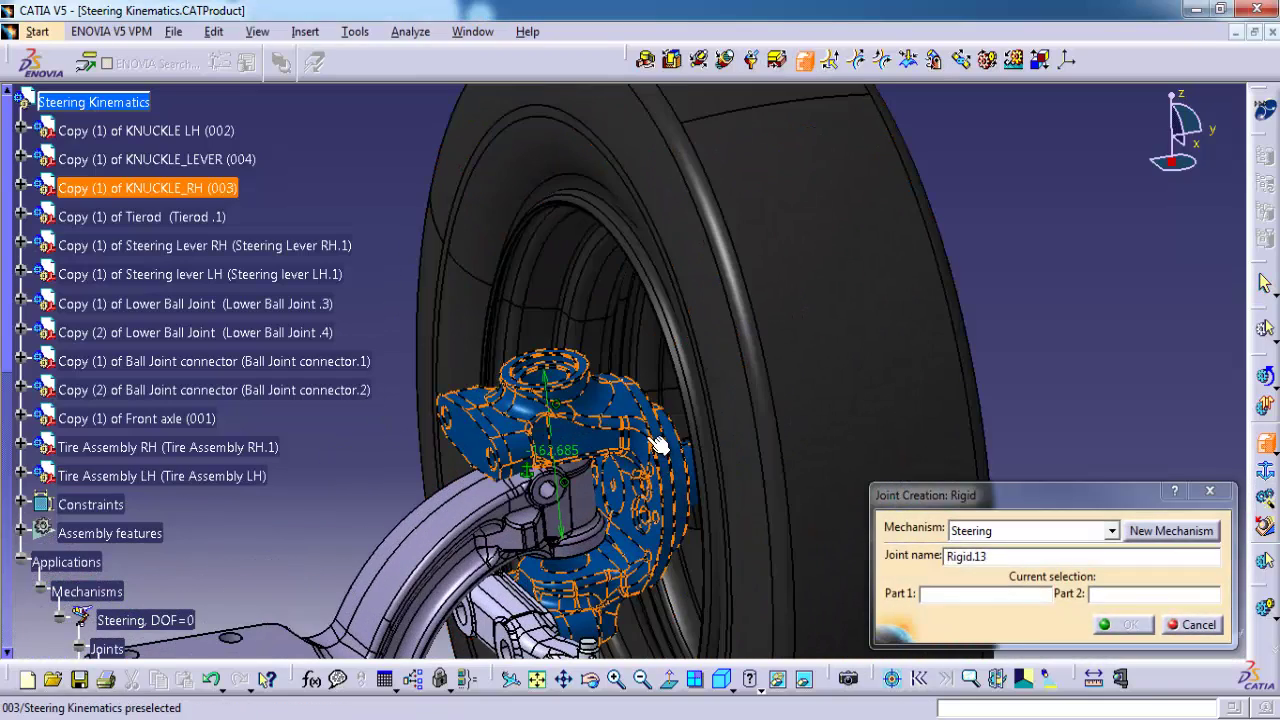
click(650, 440)
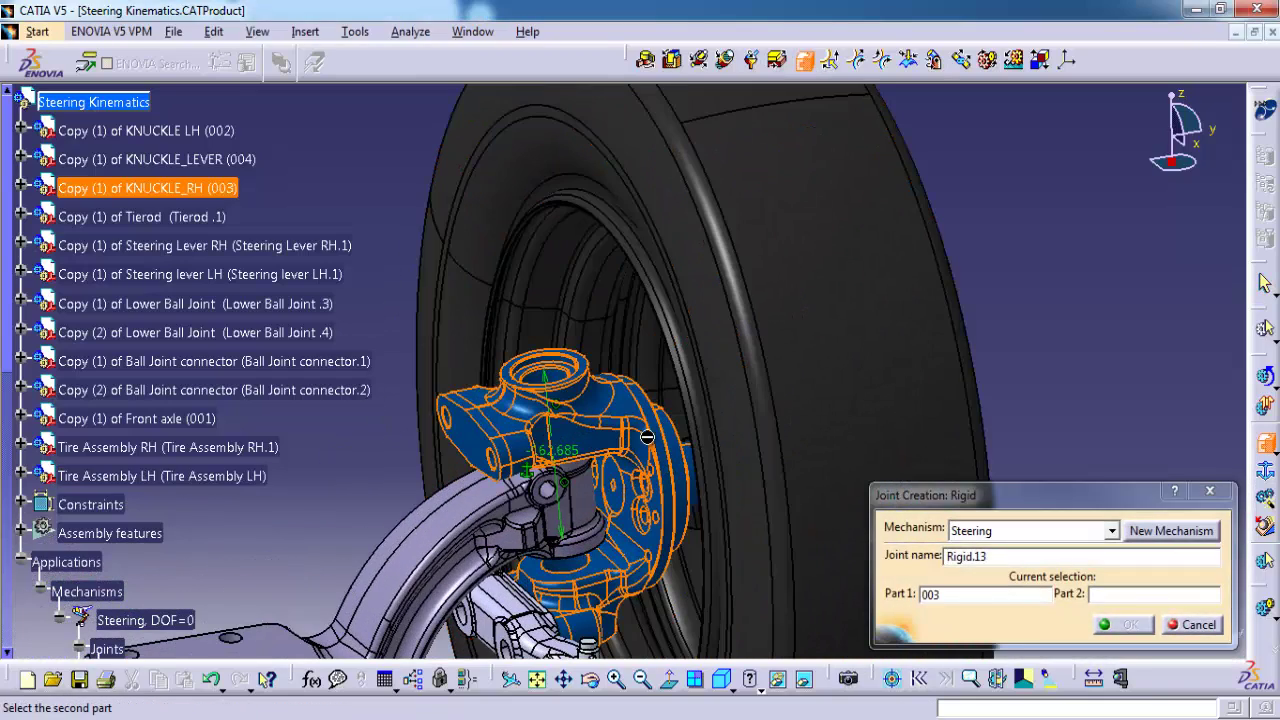
click(812, 397)
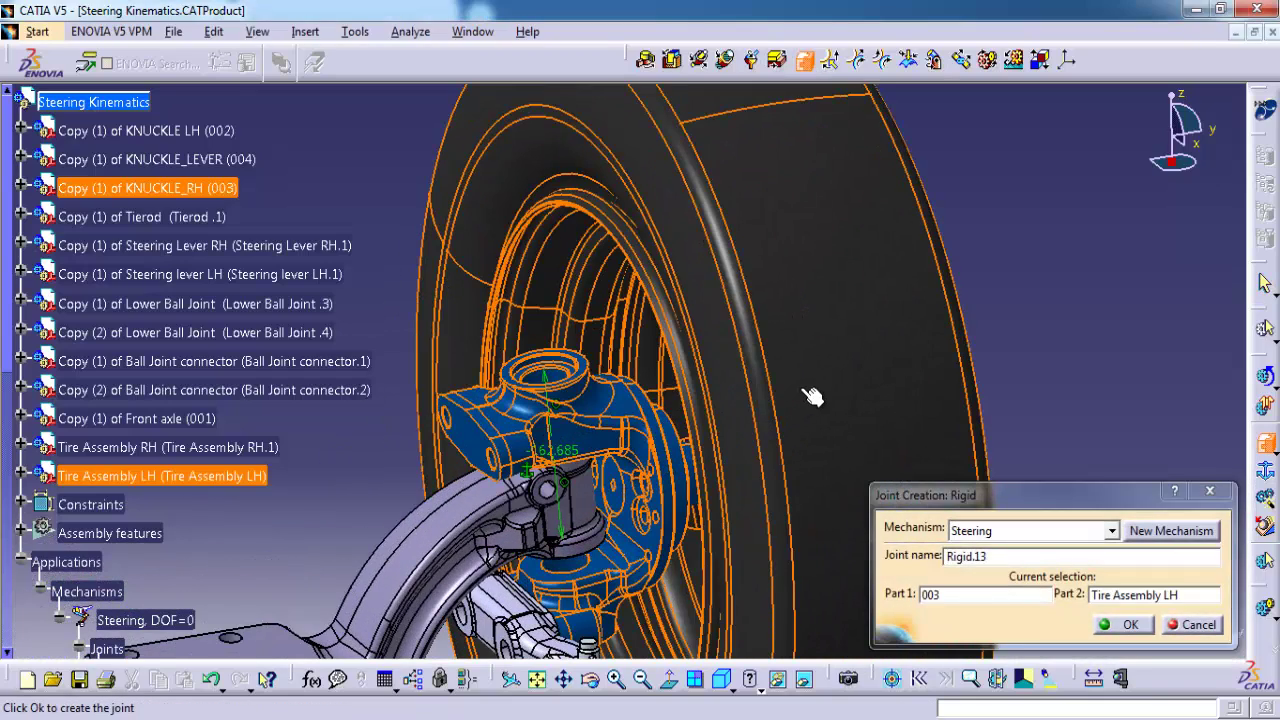
click(1130, 626)
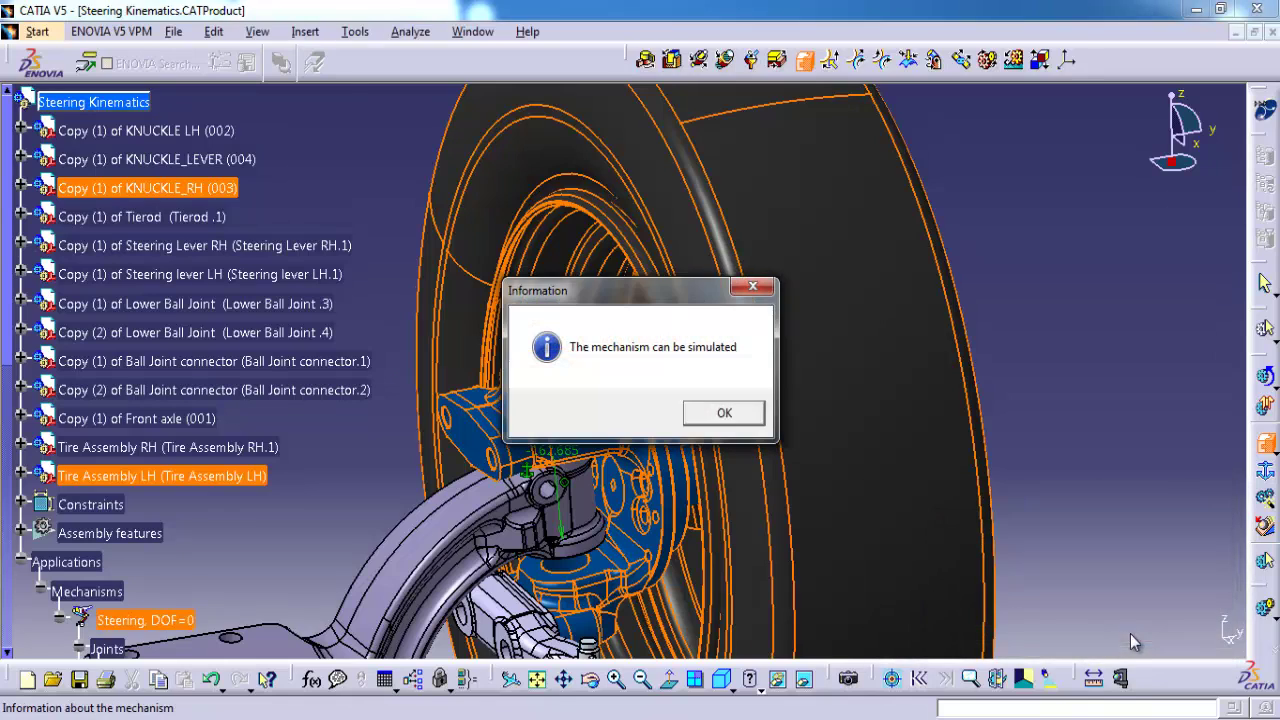
click(726, 415)
Step: Show the complete steering assembly in the standard isometric view, fitted to the window
middle_drag(650, 436, 771, 490)
click(876, 456)
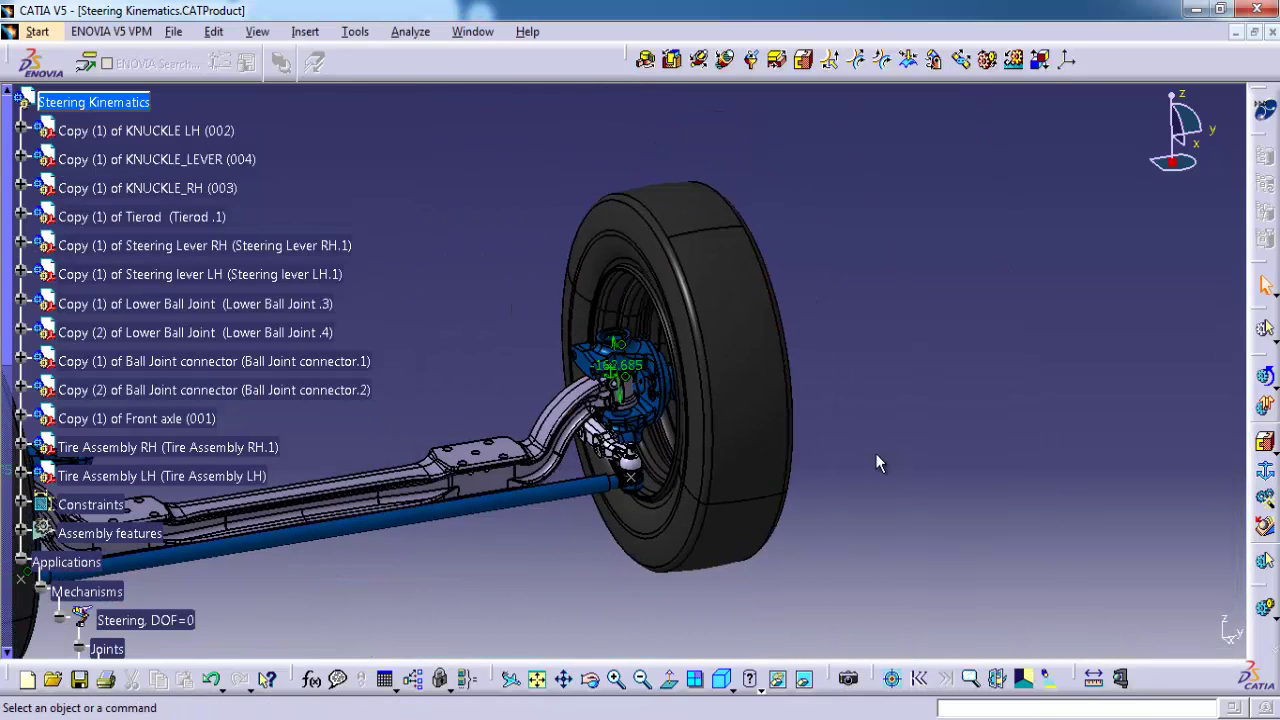
click(721, 679)
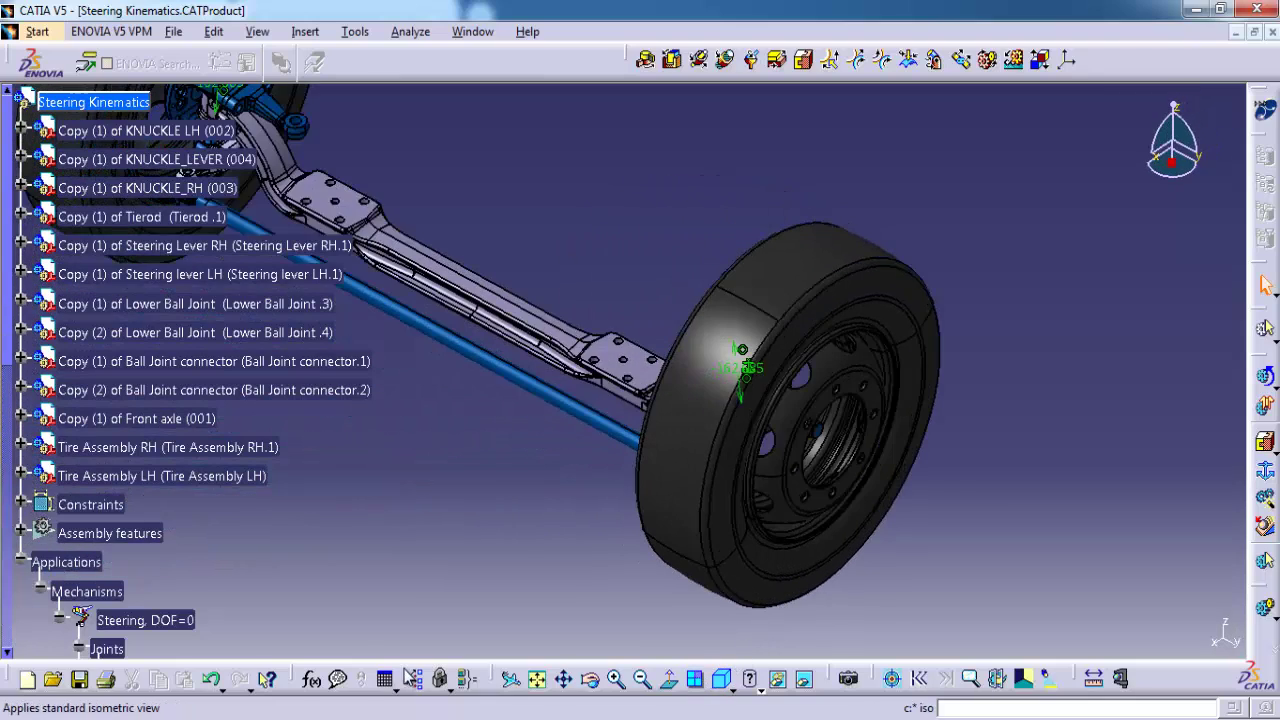
click(537, 679)
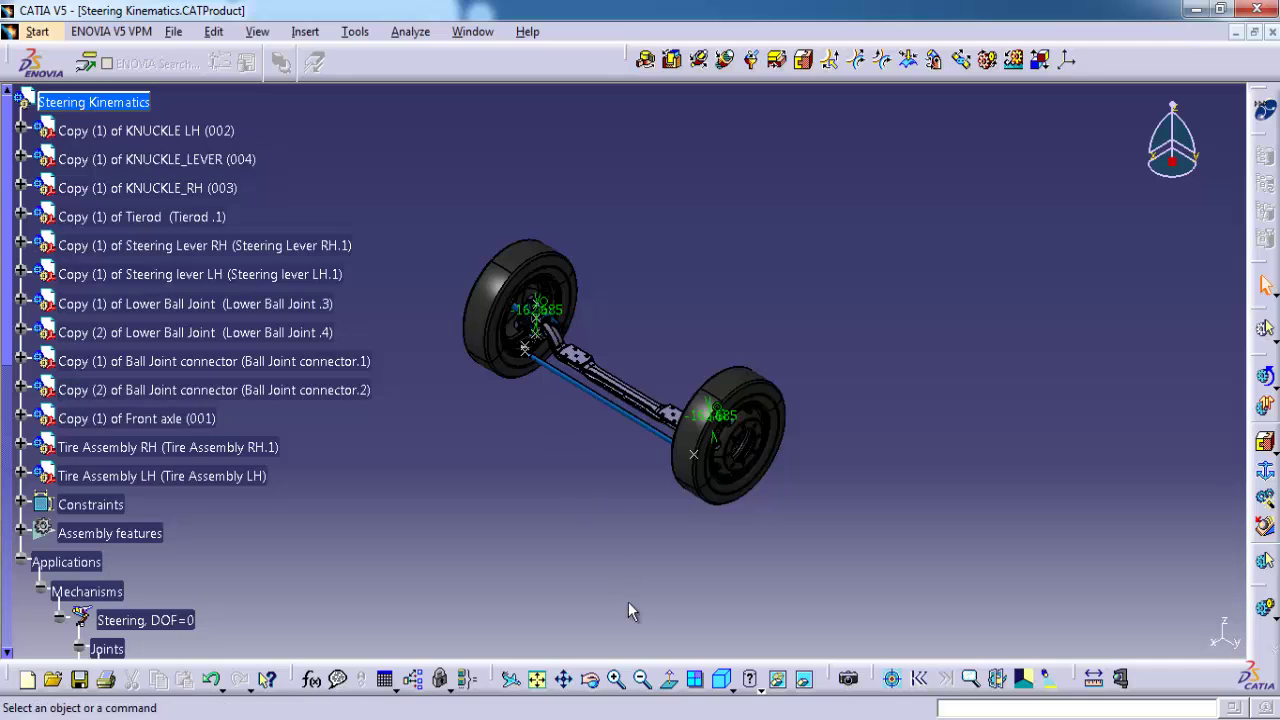
Step: Customize the view mode to hide points in the display by enabling the No points option
click(782, 688)
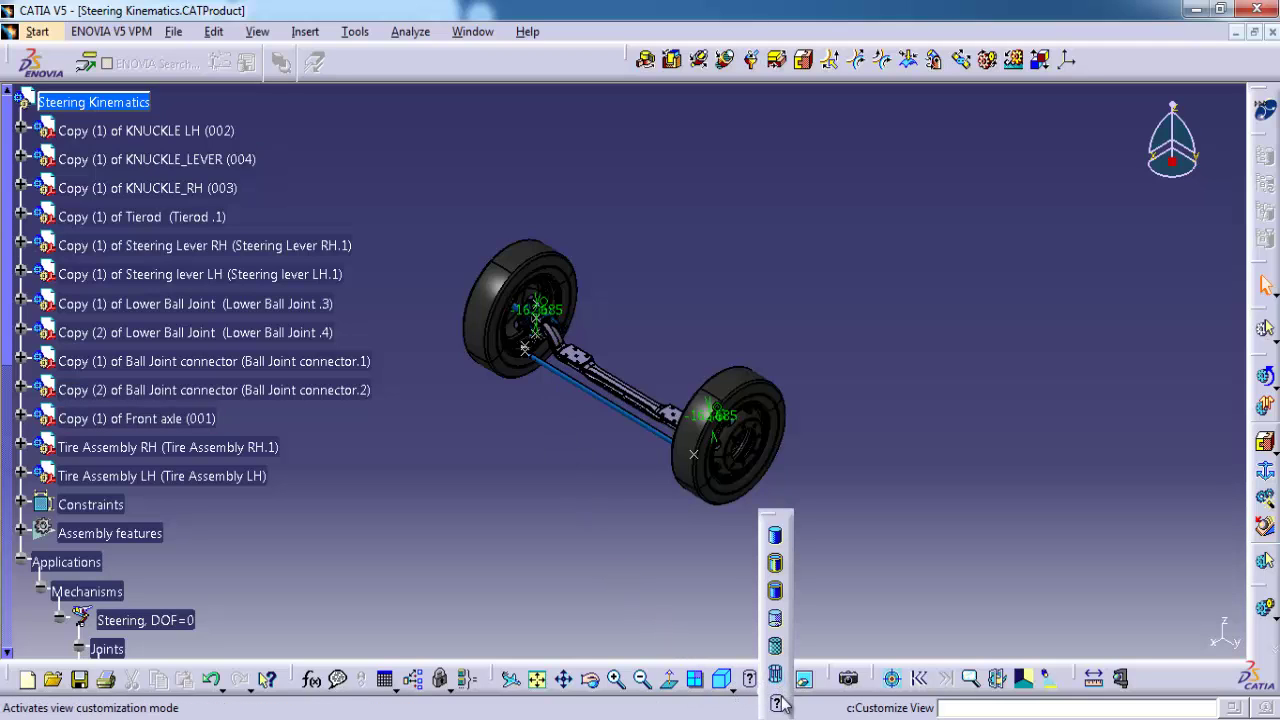
click(776, 706)
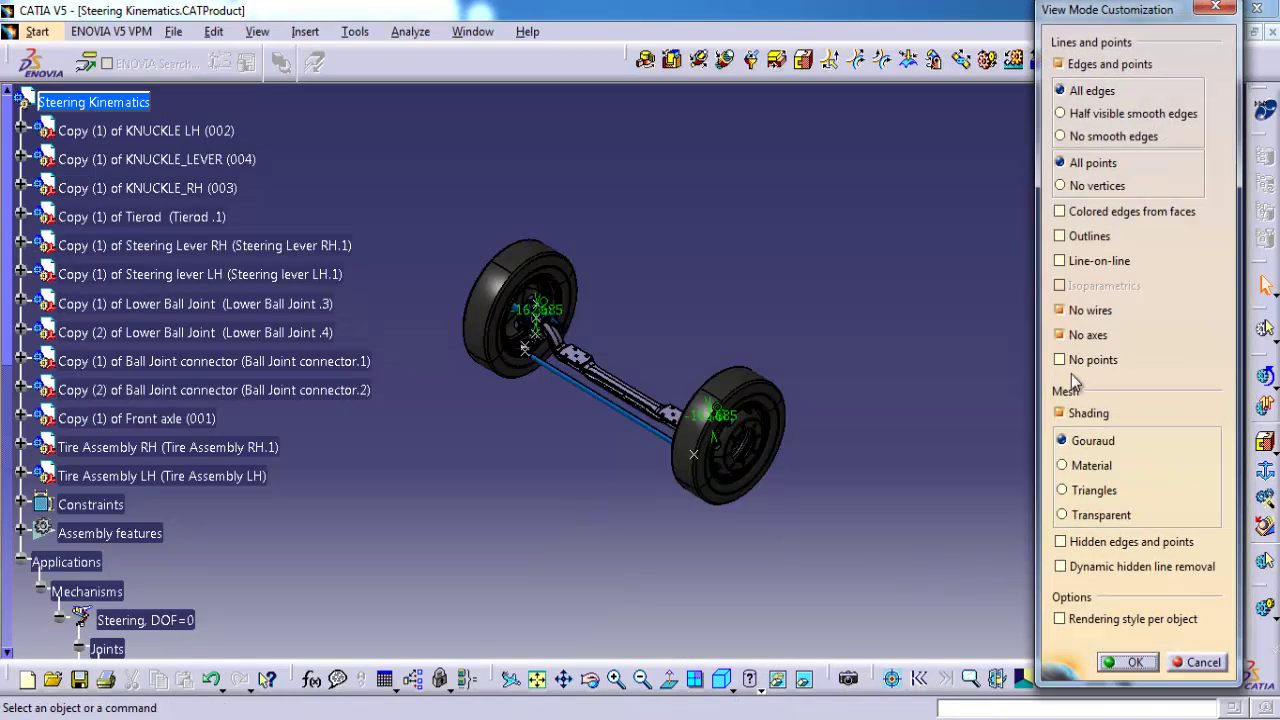
click(1075, 362)
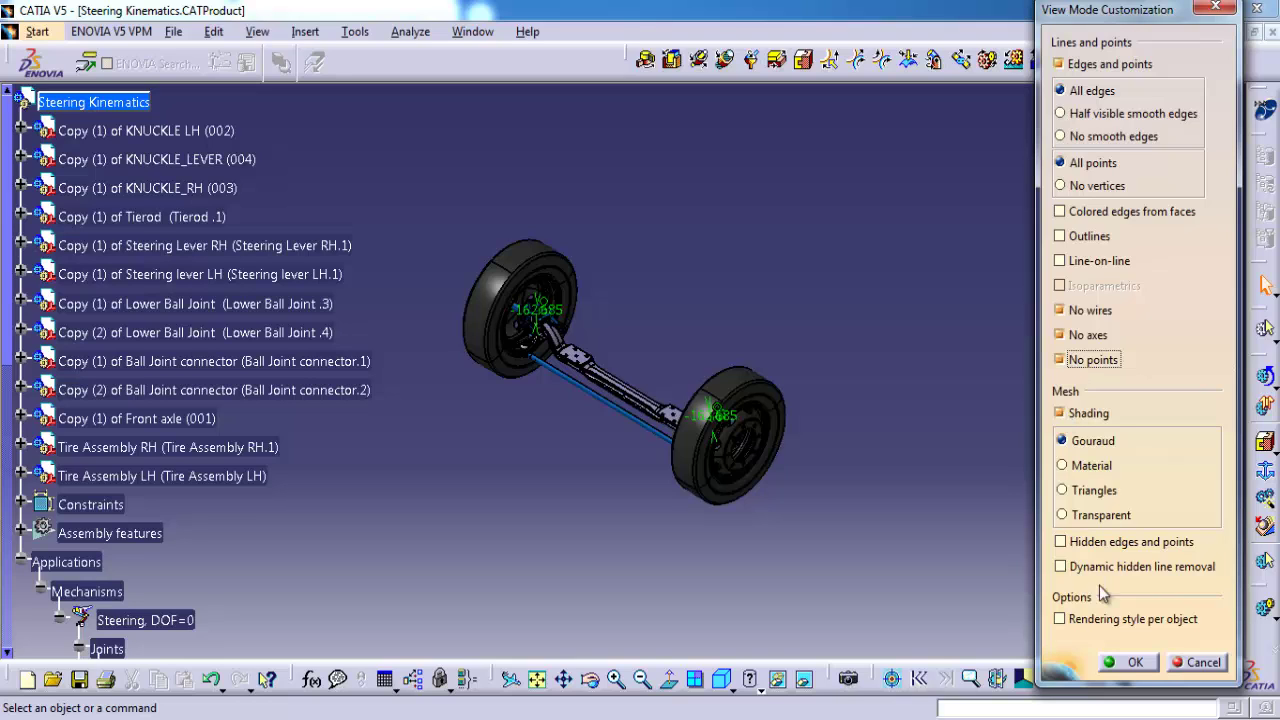
click(1130, 663)
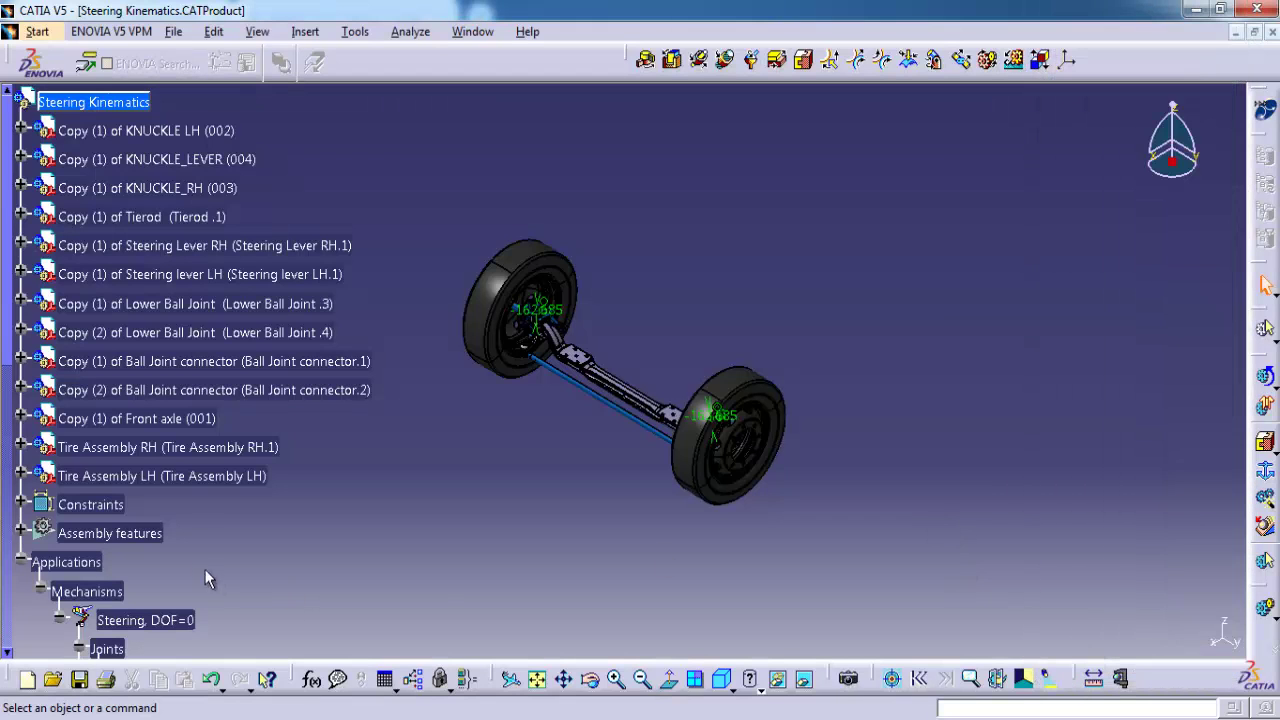
Step: Hide the assembly's Constraints node so its dimension symbols are removed from the 3D view
click(118, 508)
right_click(110, 510)
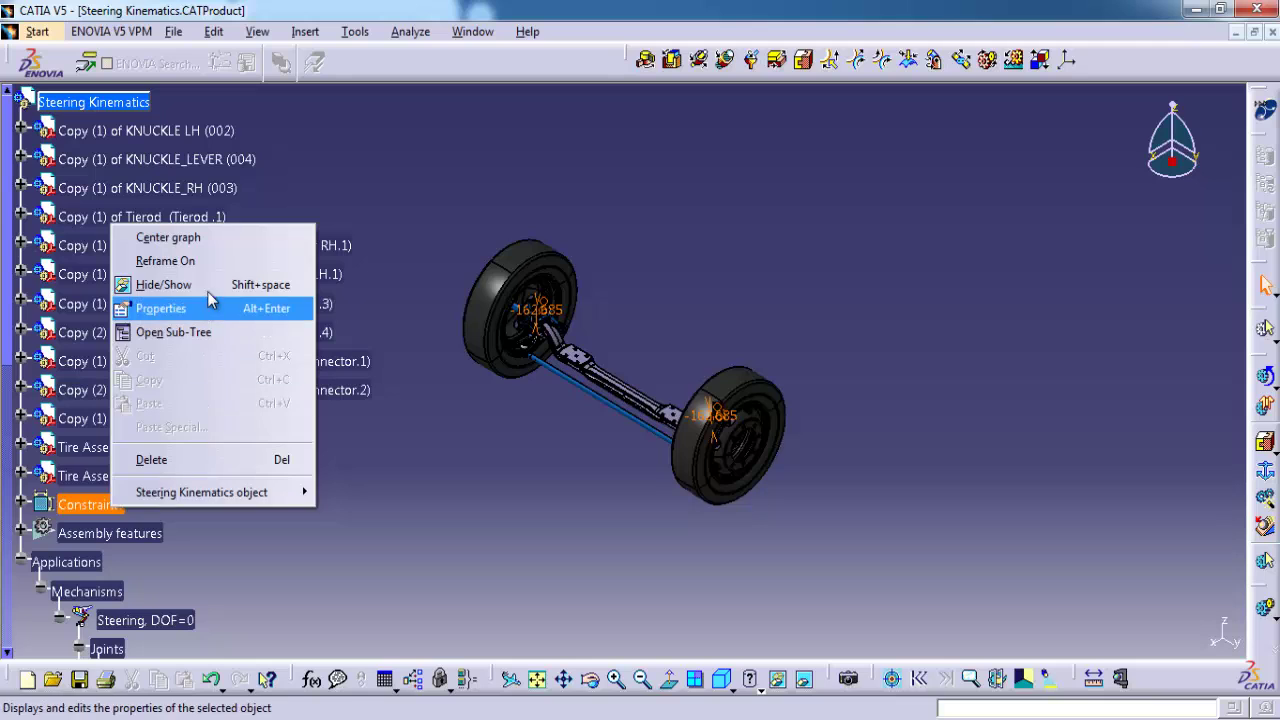
key(Escape)
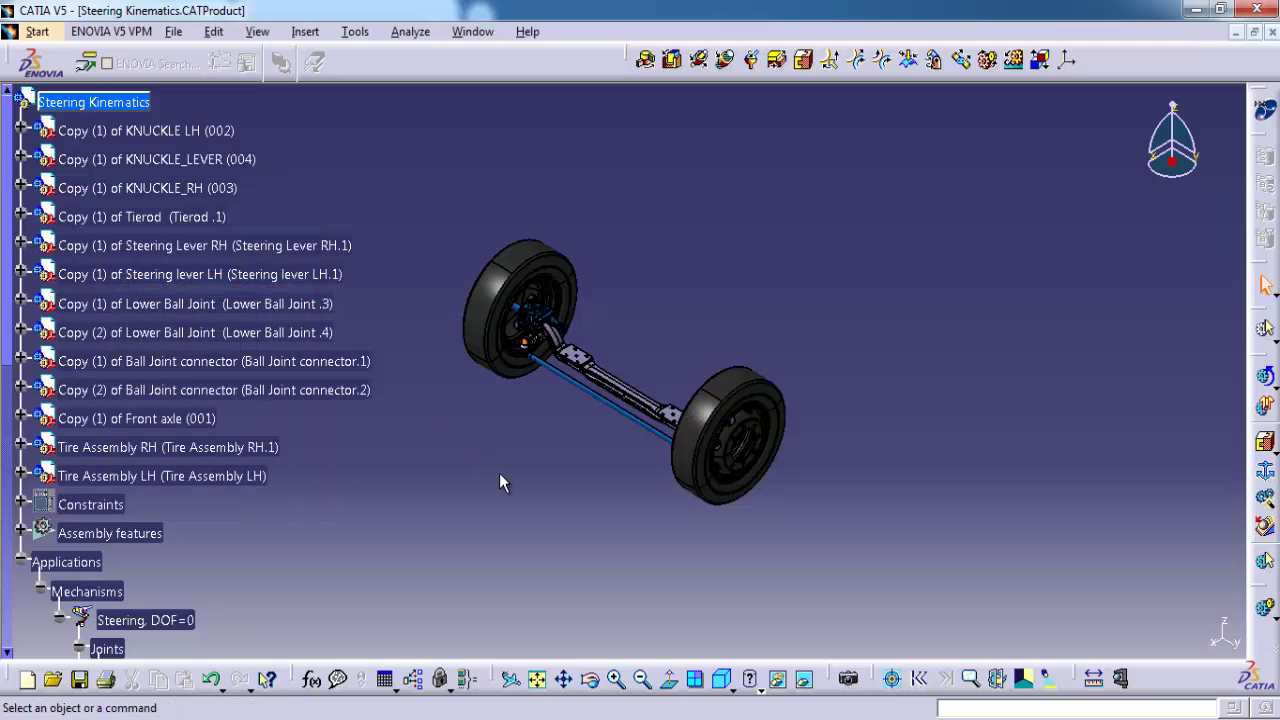
Step: Start a command-based simulation of the Steering mechanism and turn the wheels by moving Command.1 to -12.5
middle_drag(519, 480, 524, 512)
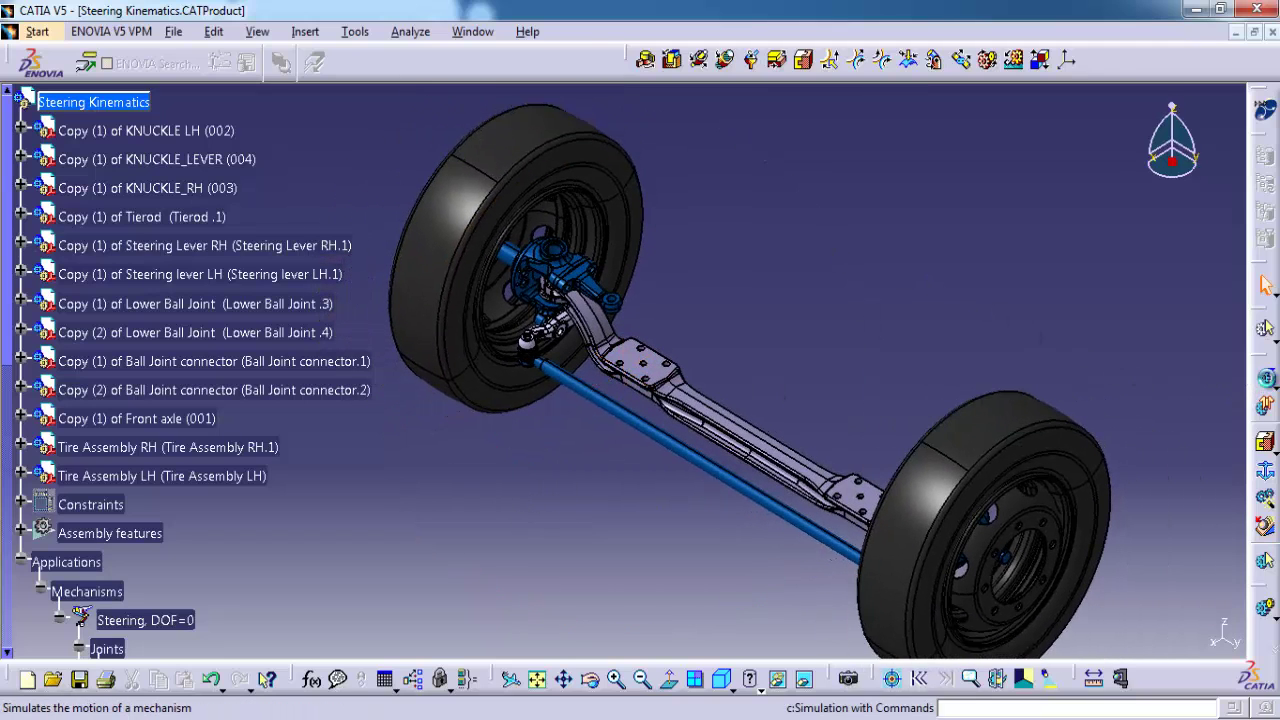
click(1265, 377)
middle_drag(770, 420, 599, 424)
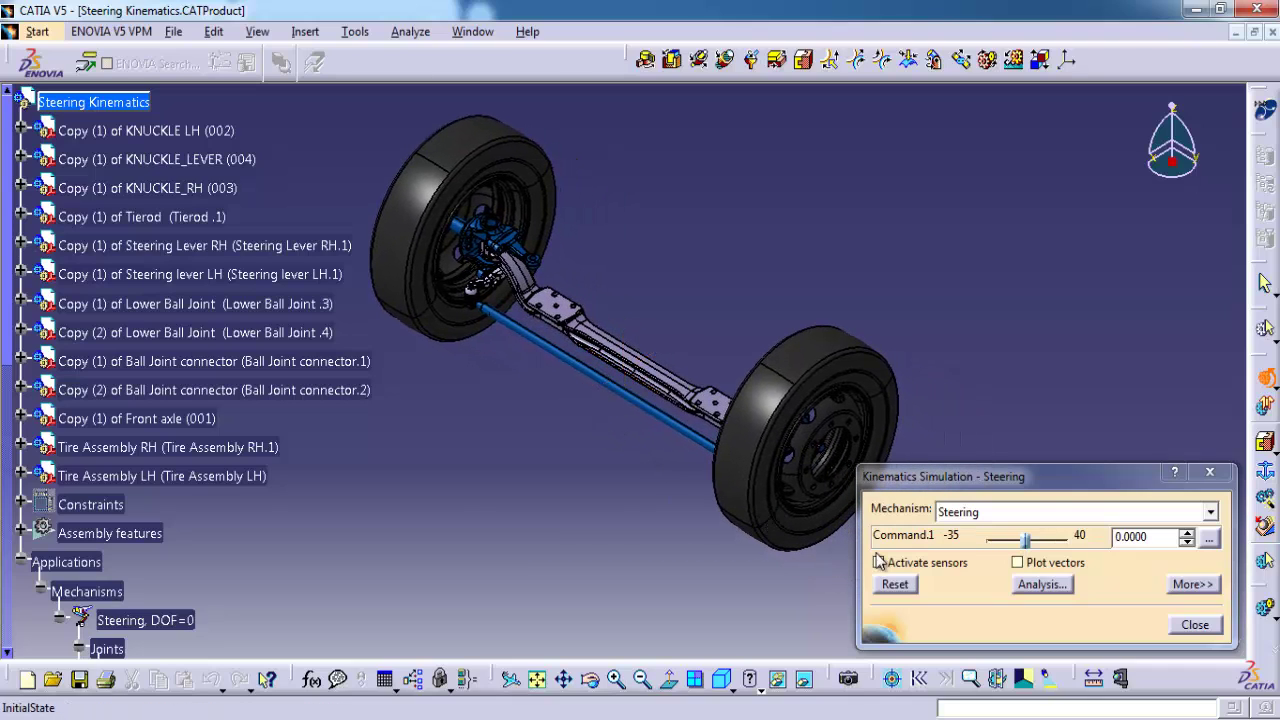
mouse_move(1028, 545)
mouse_down()
mouse_move(1045, 543)
mouse_move(978, 543)
mouse_move(1051, 541)
mouse_move(1083, 556)
mouse_move(1060, 541)
mouse_move(968, 544)
mouse_move(1013, 541)
mouse_up()
middle_drag(620, 459, 697, 371)
middle_drag(550, 290, 780, 525)
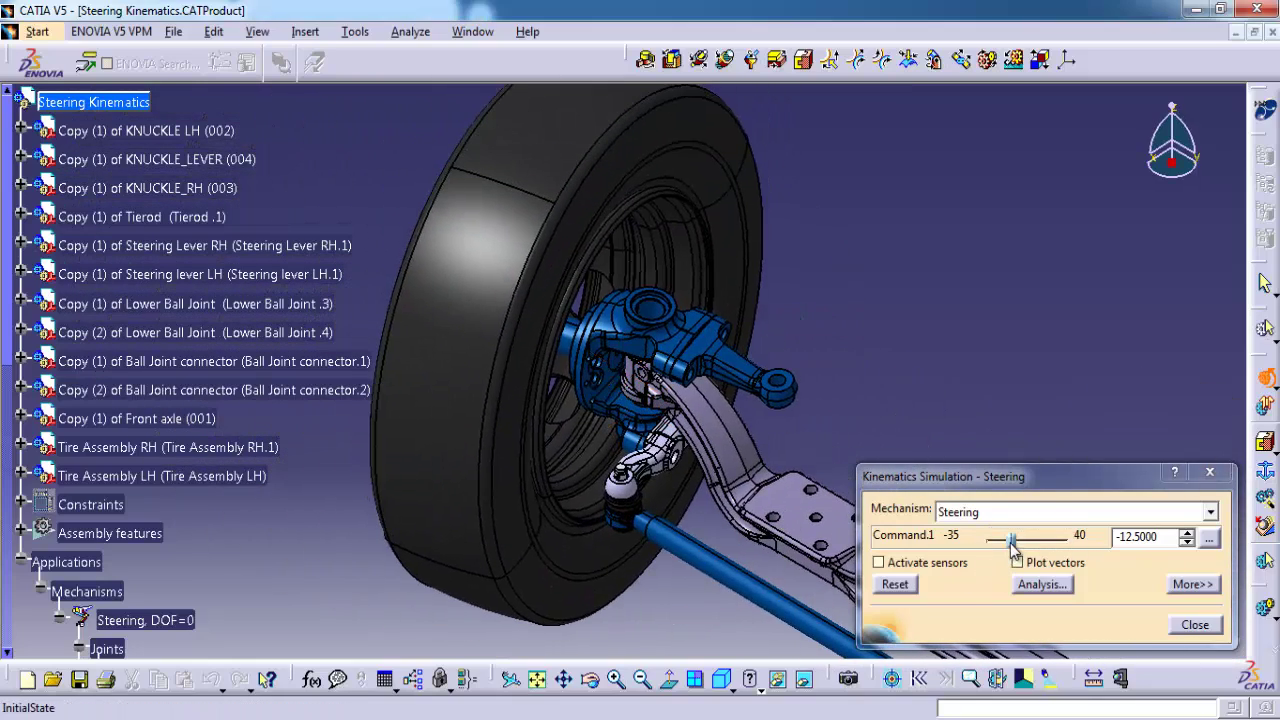
Step: Run Command.1 further towards its -35 limit, and close the simulation with the mechanism reset to its initial position
mouse_move(1013, 541)
mouse_down()
mouse_move(988, 541)
mouse_move(1082, 539)
mouse_move(989, 538)
mouse_up()
click(895, 584)
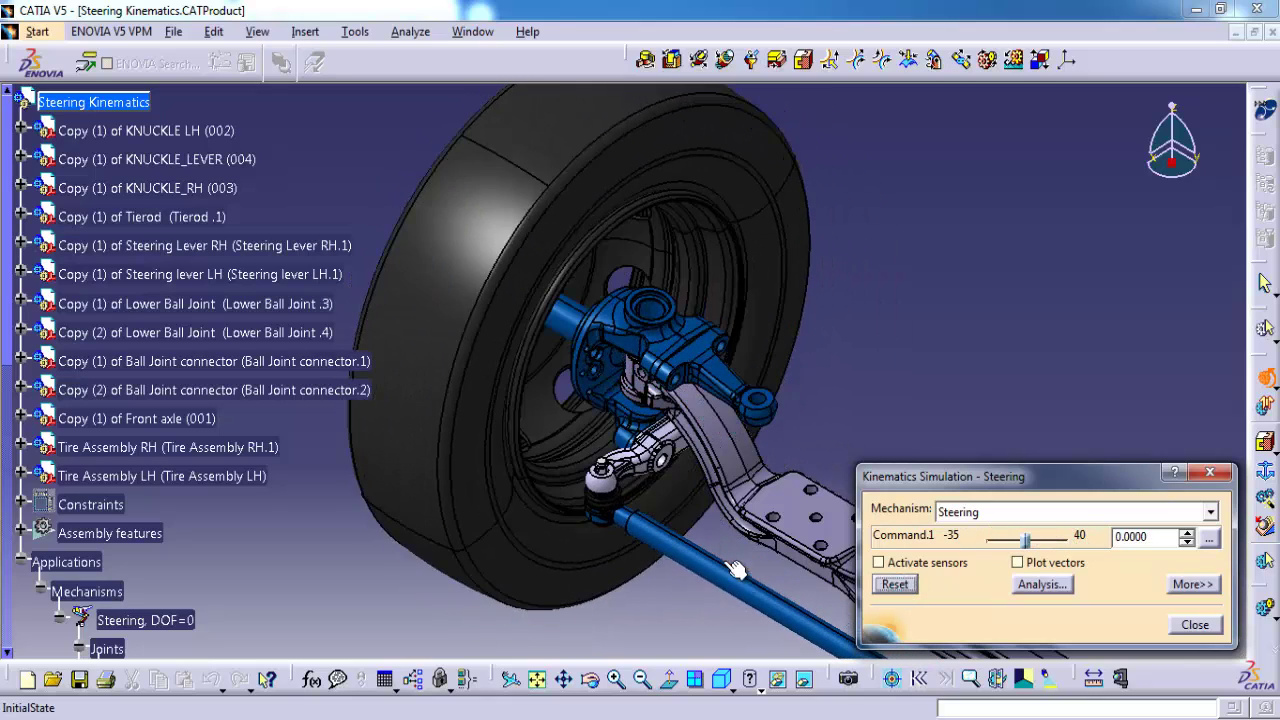
middle_drag(736, 568, 670, 490)
click(909, 579)
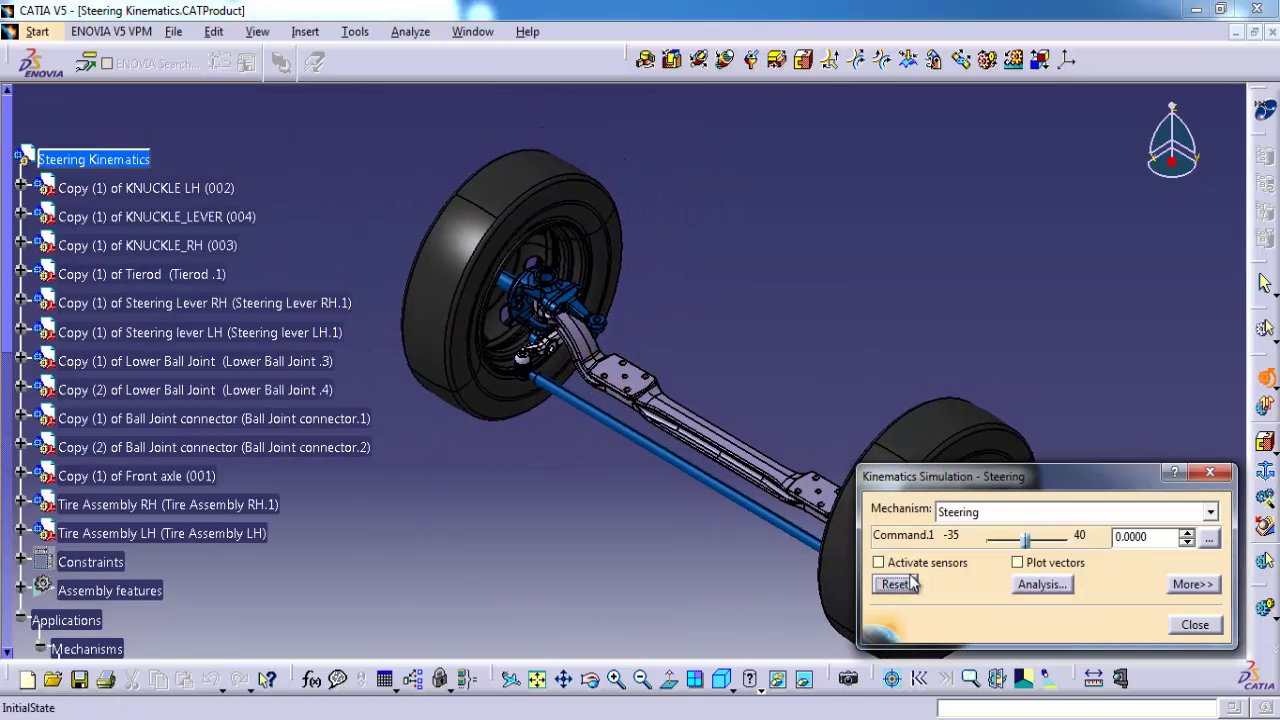
click(1194, 625)
Step: Collapse the Applications branch of the Steering Kinematics specification tree
middle_drag(1156, 564, 1099, 554)
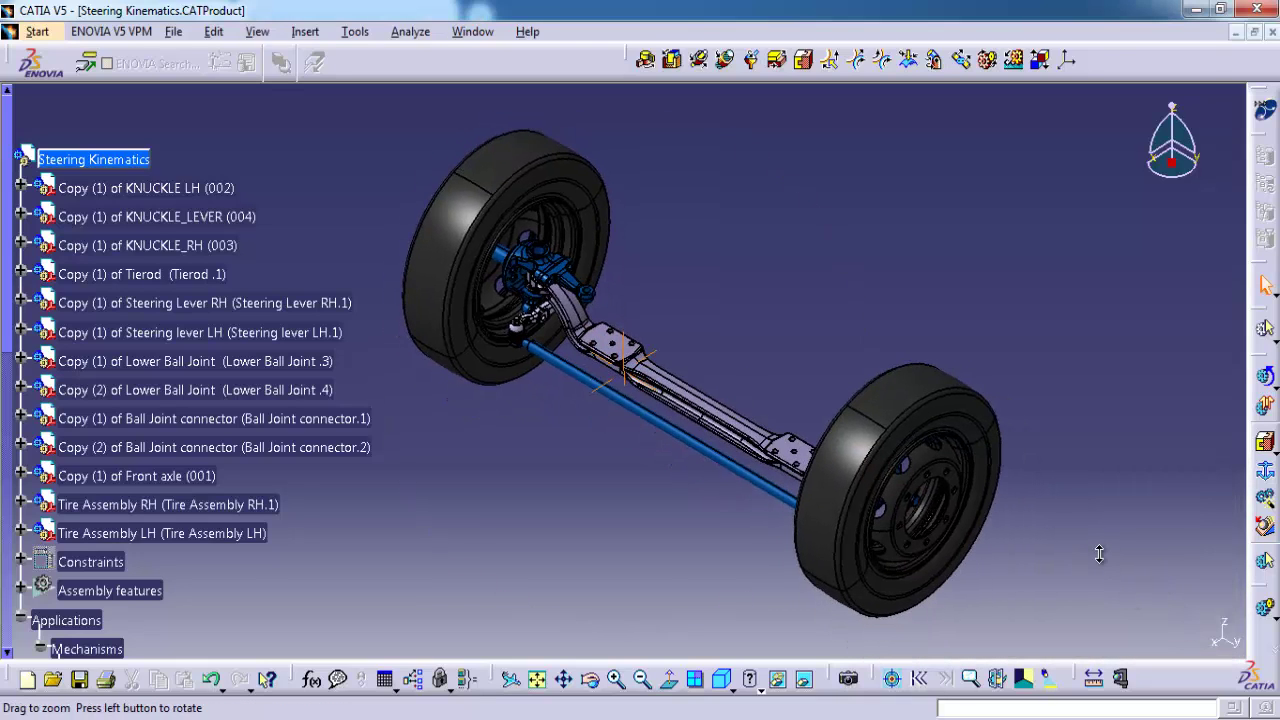
scroll(174, 559, down, 2)
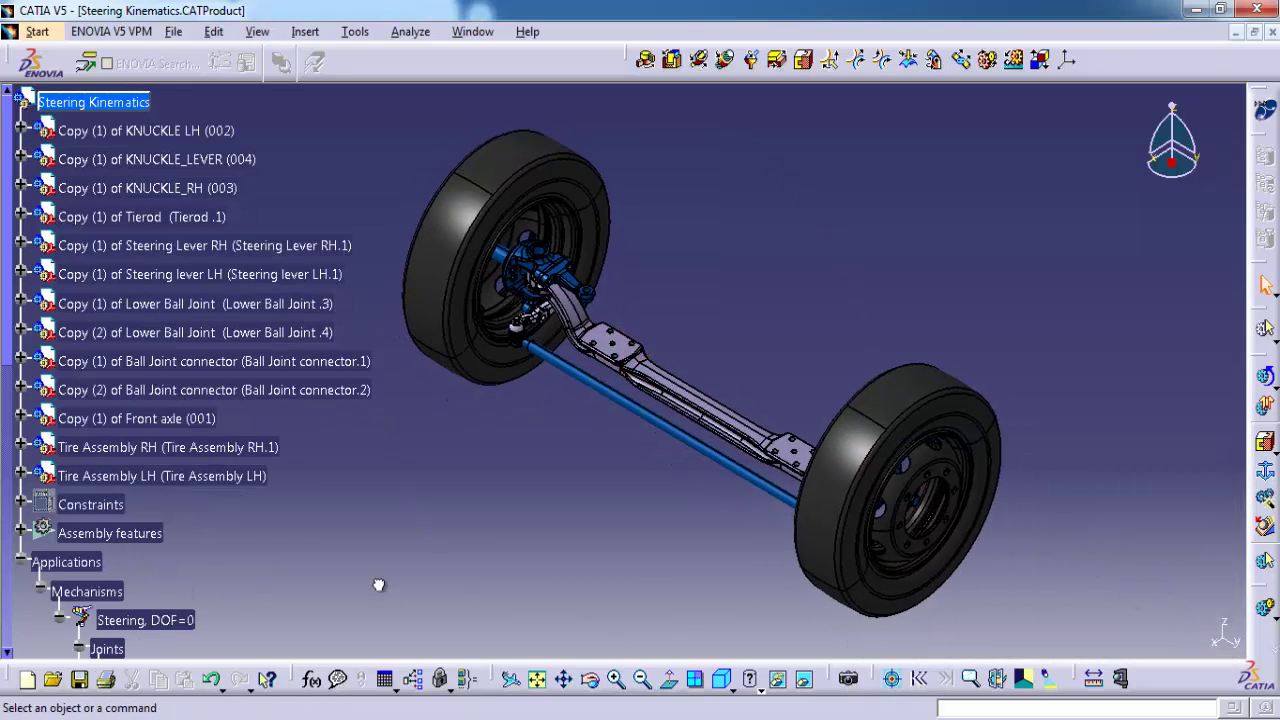
click(21, 562)
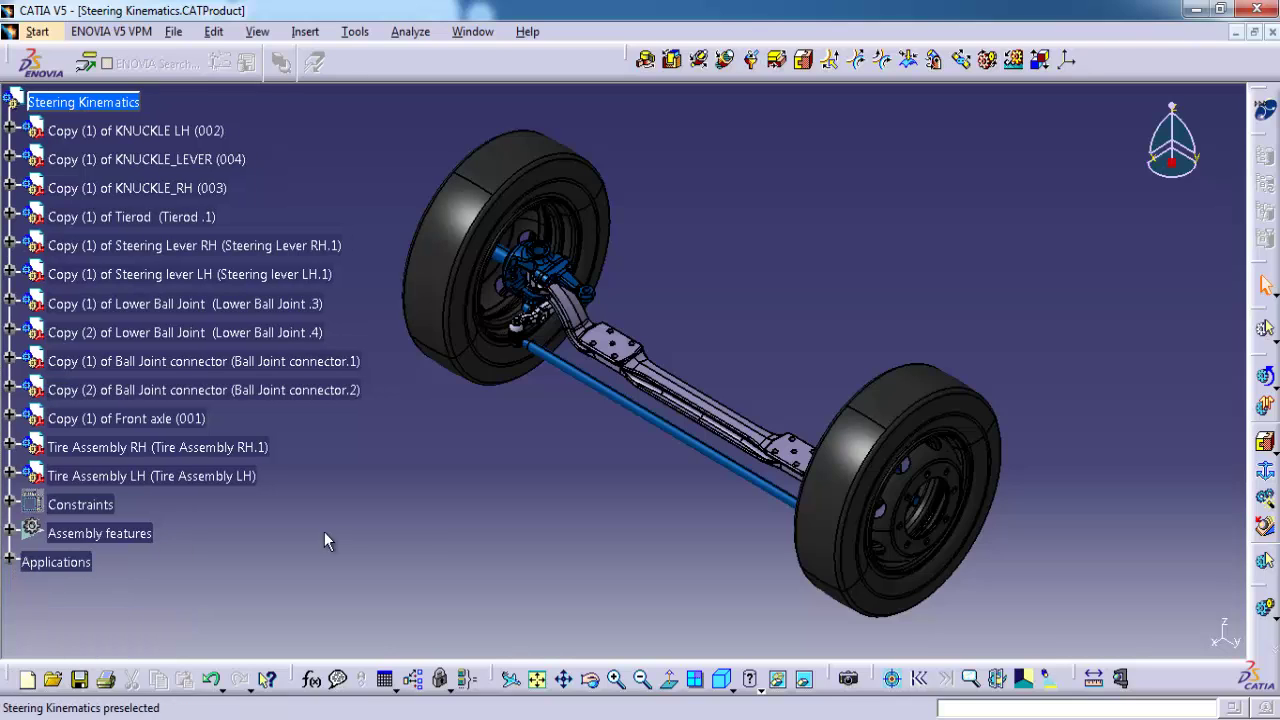